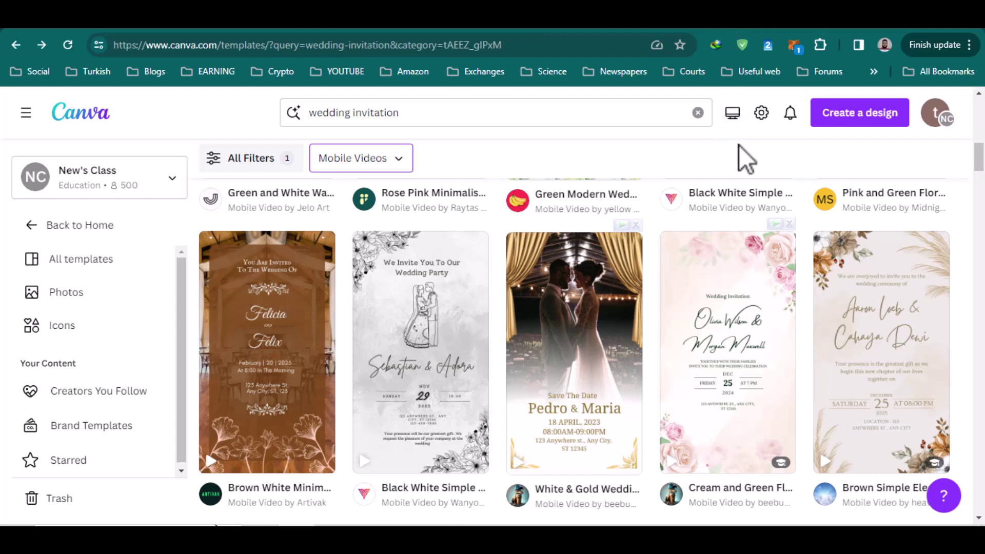
Look through the template category list and close it without changing the category.
scroll(514, 214, "up", 5)
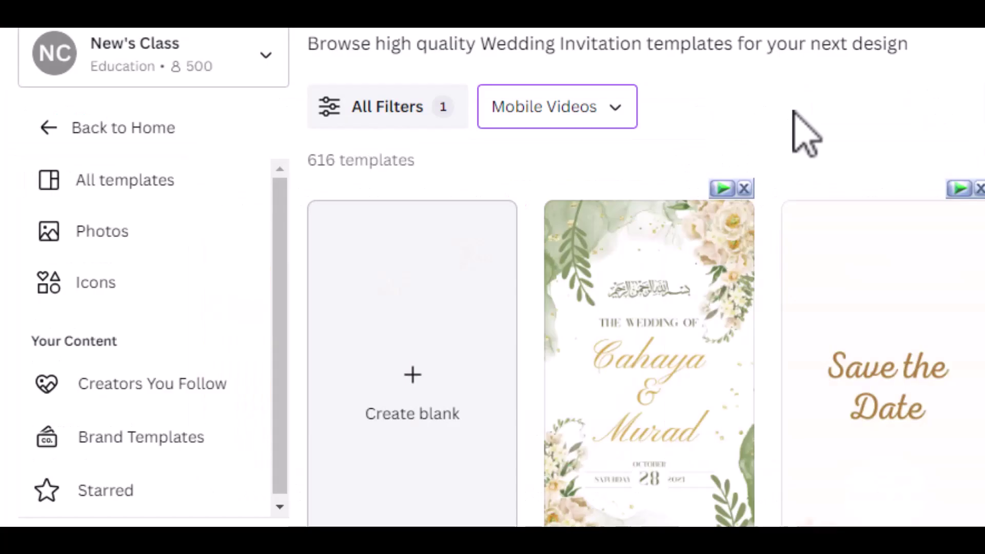
scroll(798, 133, "up", 2)
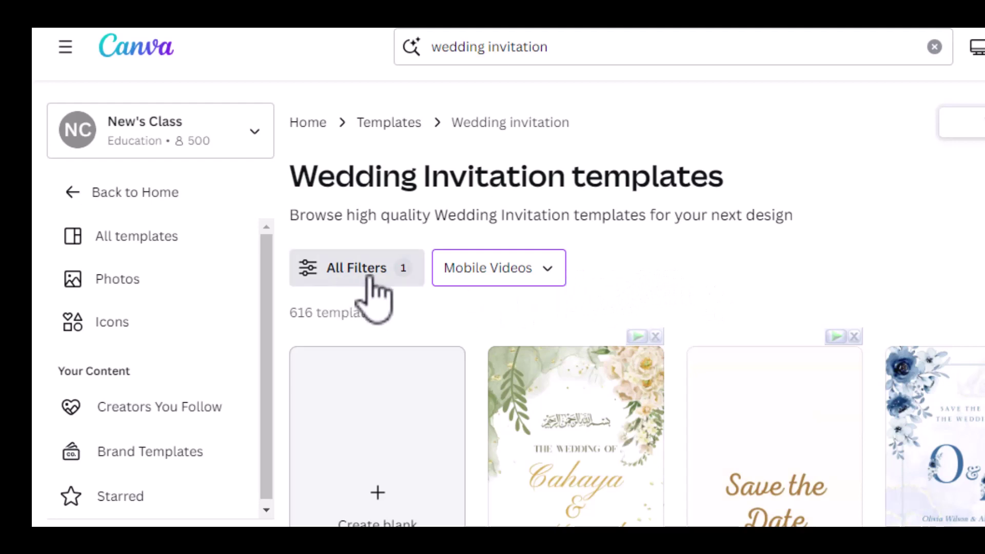
left_click(548, 269)
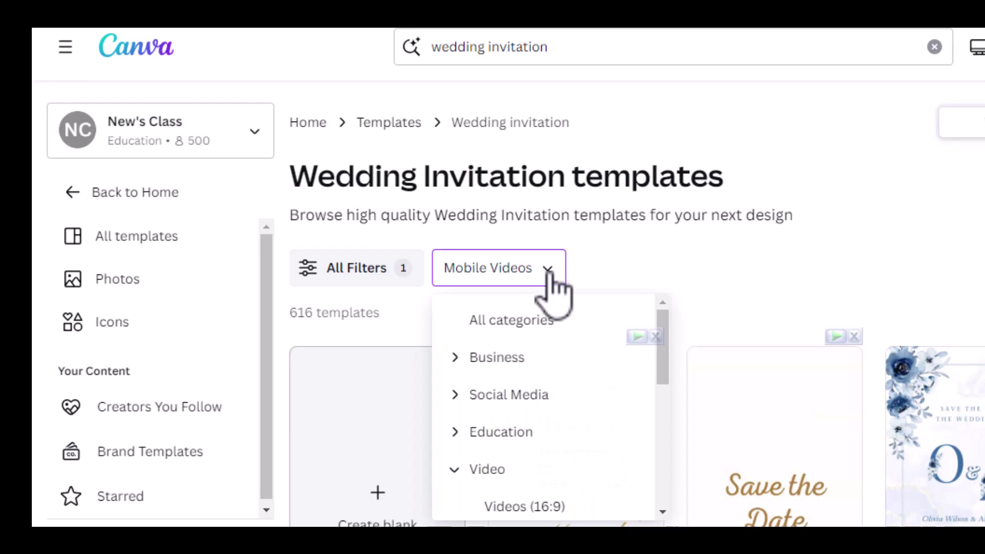
scroll(528, 396, "down", 2)
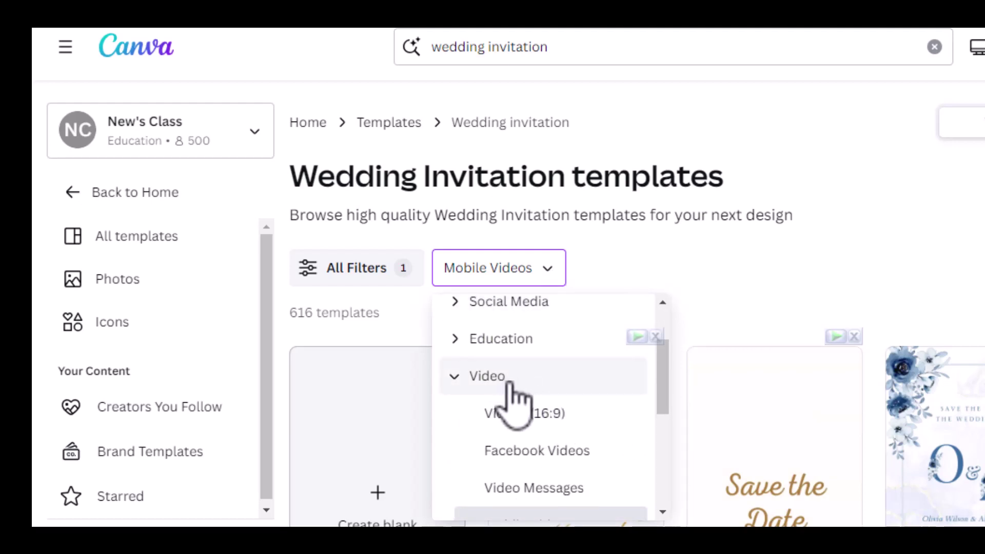
scroll(513, 398, "down", 2)
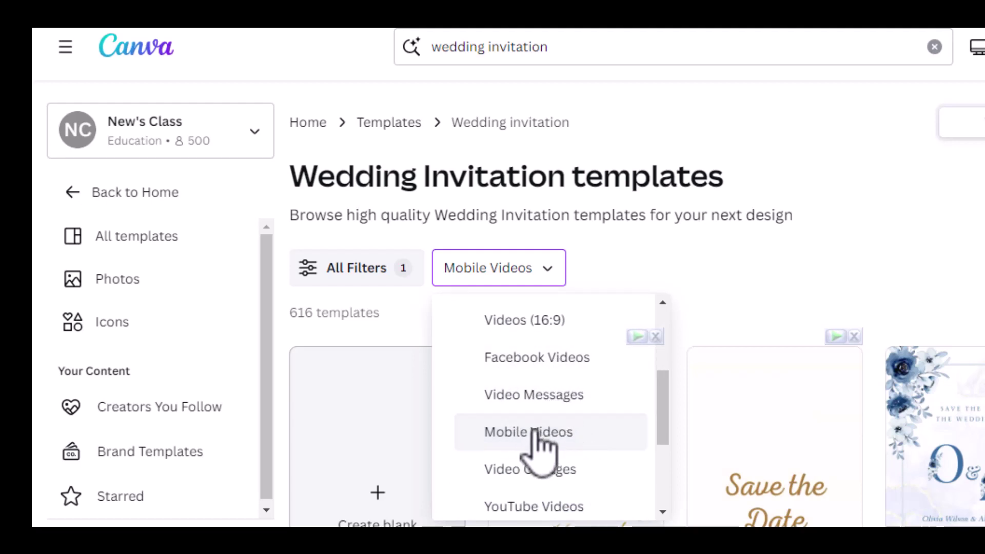
left_click(962, 294)
Scroll through the wedding invitation template results.
scroll(955, 290, "down", 2)
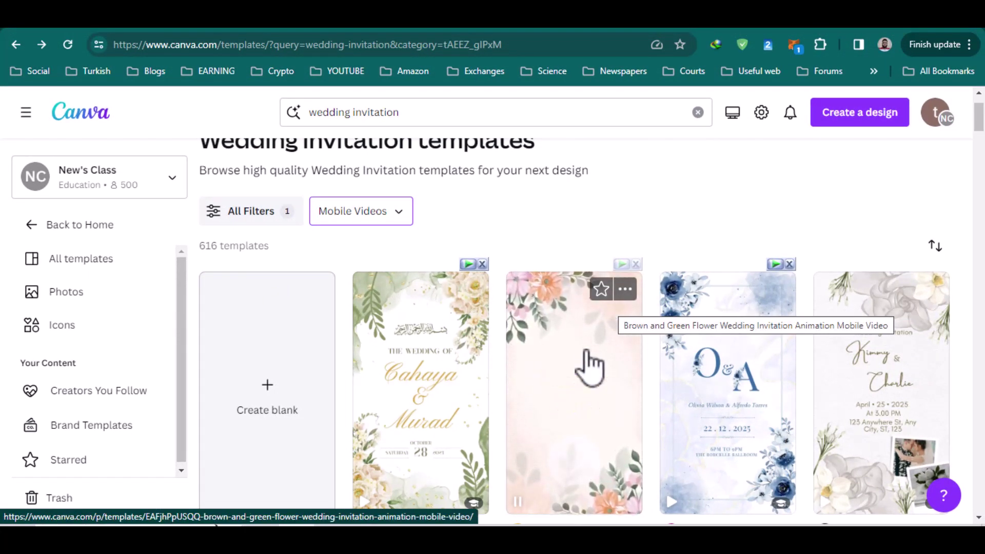
scroll(586, 351, "down", 4)
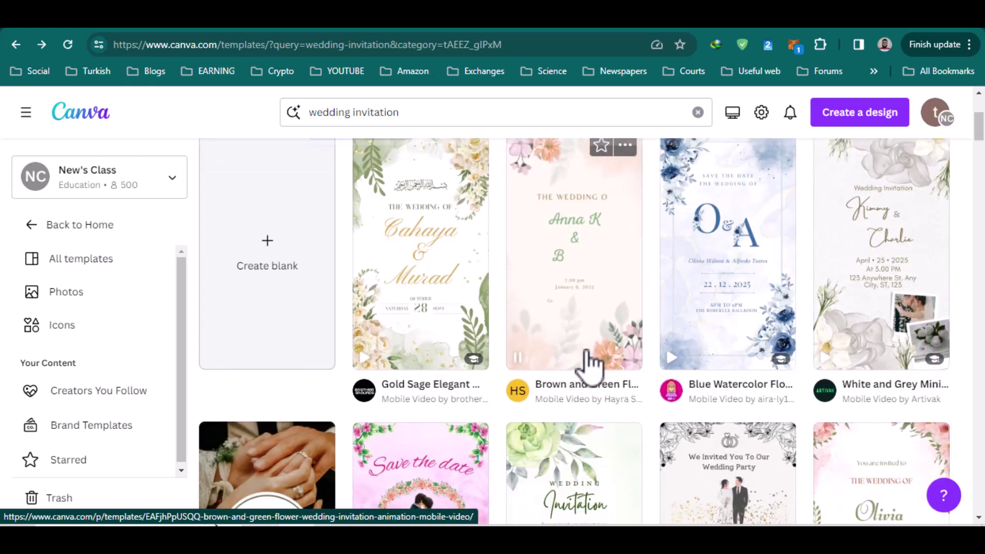
scroll(587, 350, "up", 3)
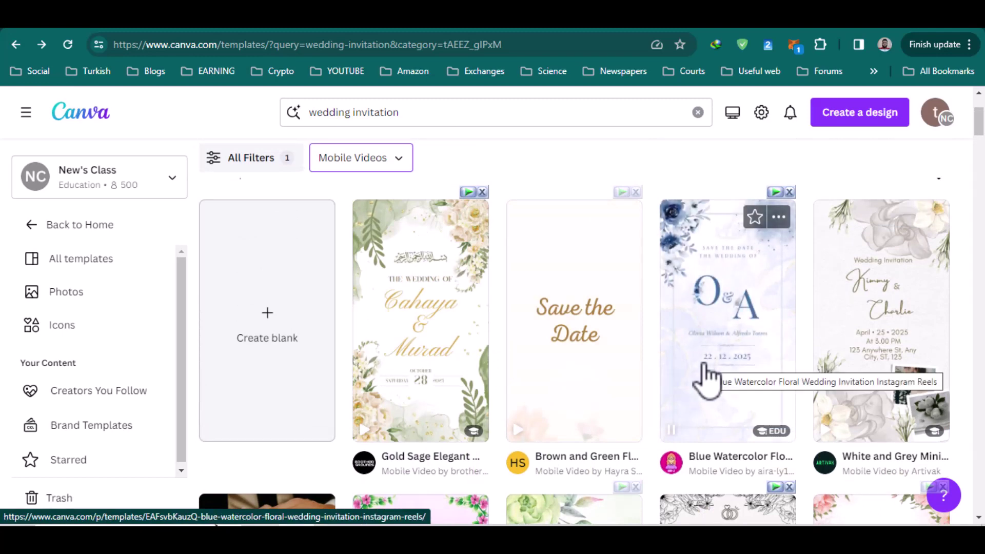
scroll(708, 377, "down", 3)
scroll(708, 377, "down", 4)
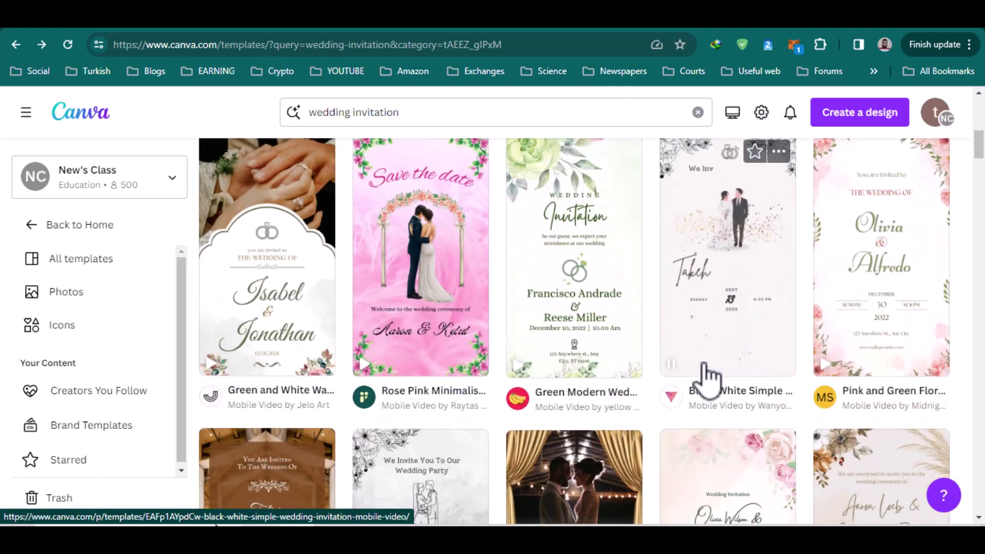
scroll(708, 377, "down", 3)
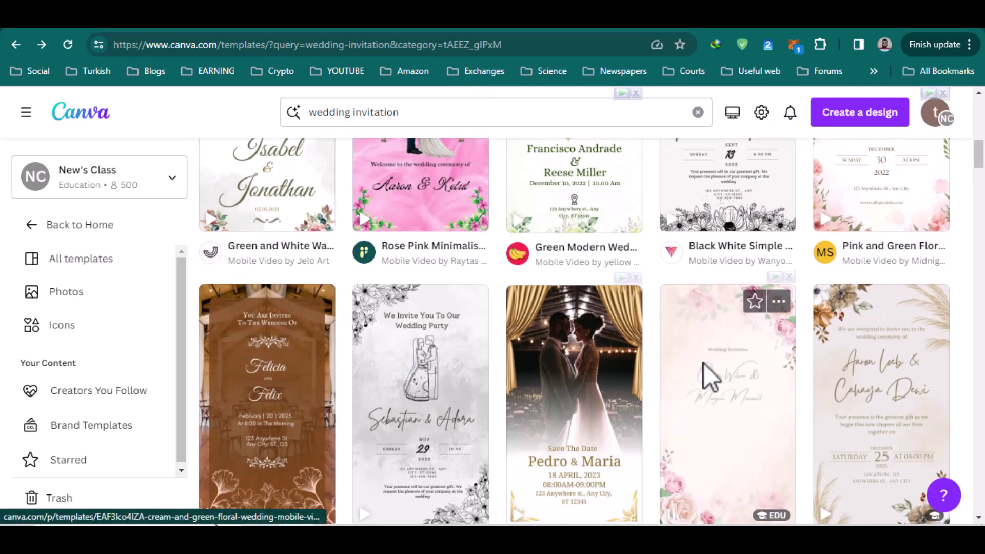
scroll(703, 364, "down", 2)
scroll(704, 364, "down", 3)
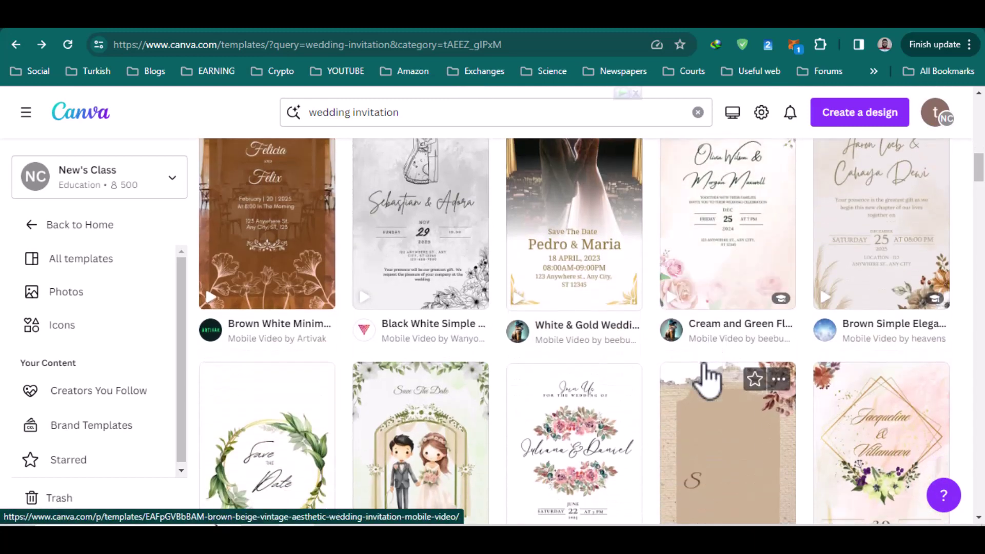
scroll(707, 377, "down", 3)
scroll(706, 377, "down", 3)
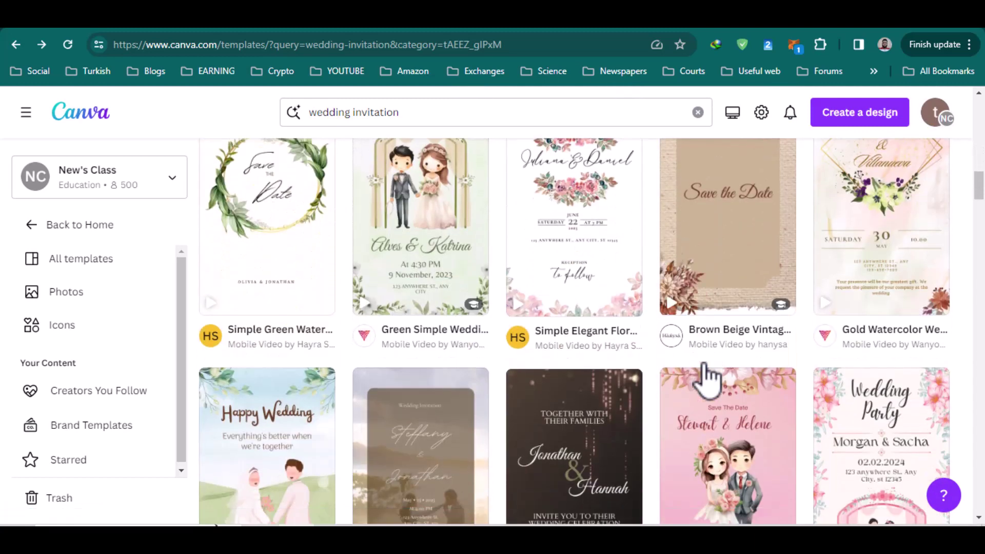
scroll(707, 377, "down", 6)
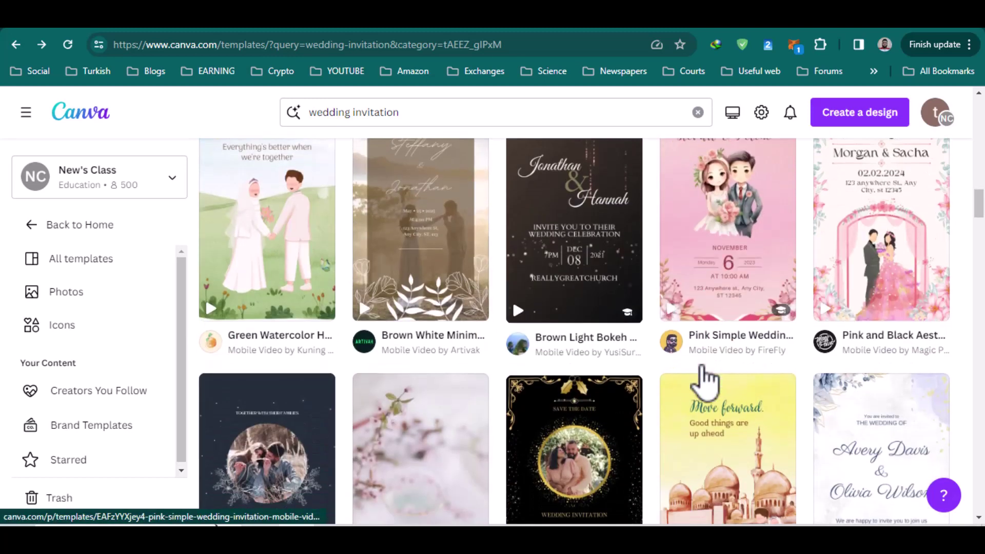
scroll(702, 366, "down", 4)
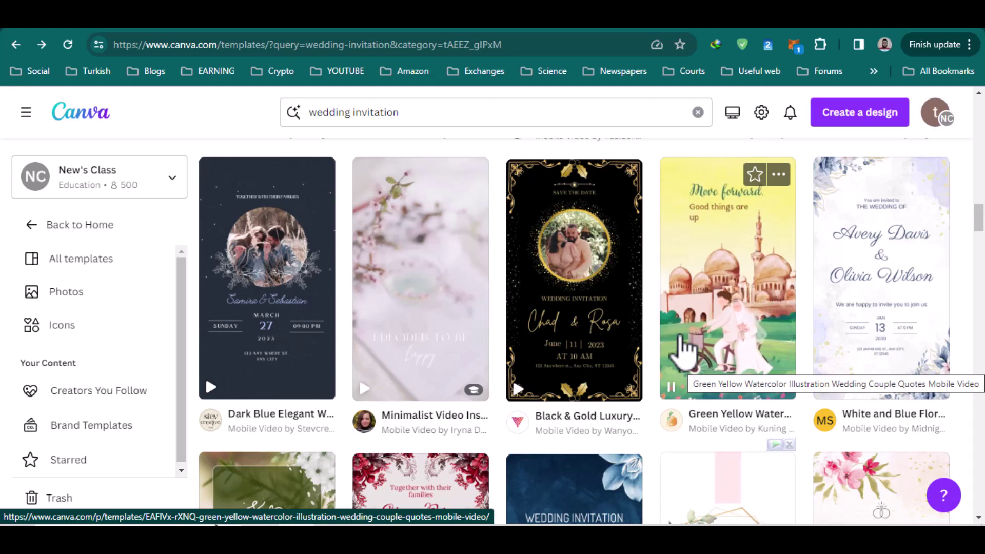
mouse_move(641, 314)
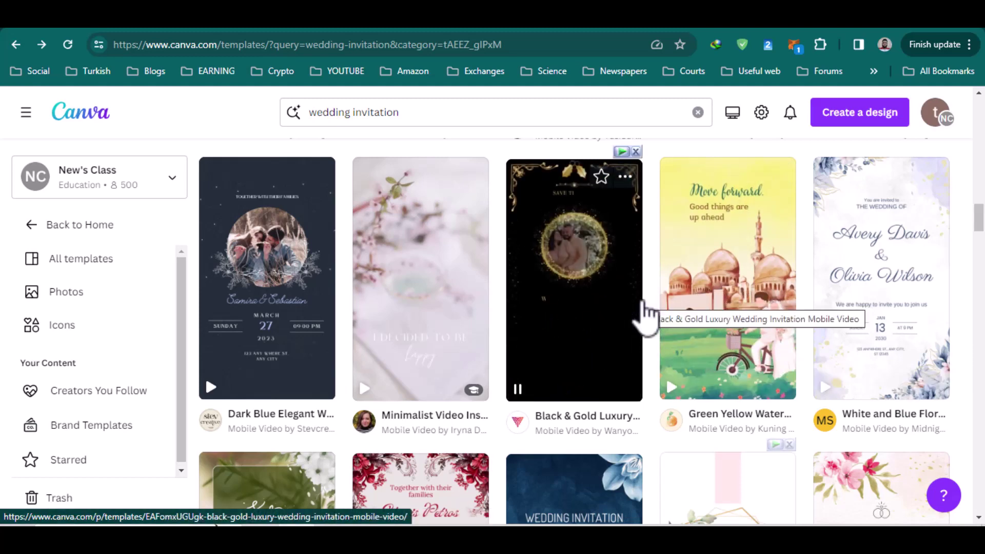
scroll(645, 313, "down", 5)
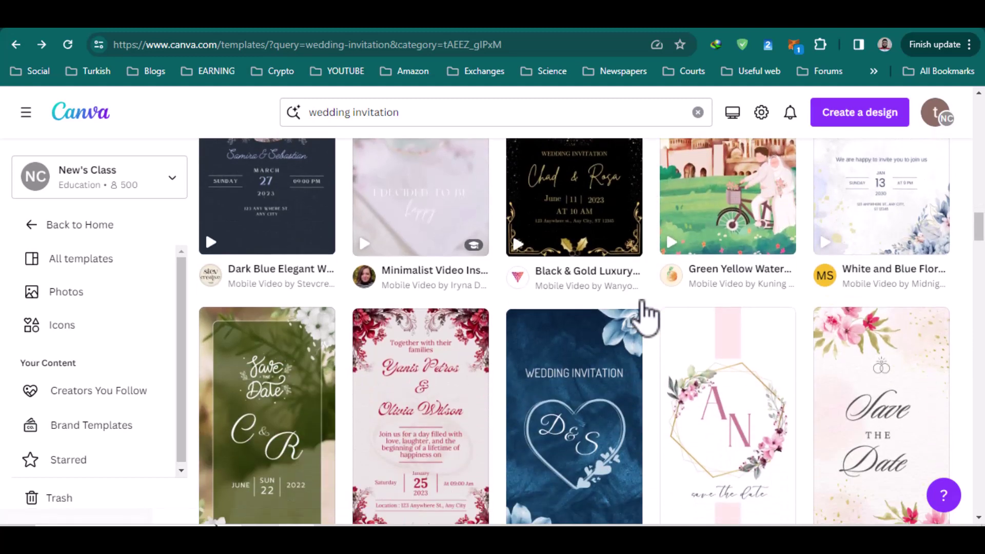
scroll(643, 307, "down", 6)
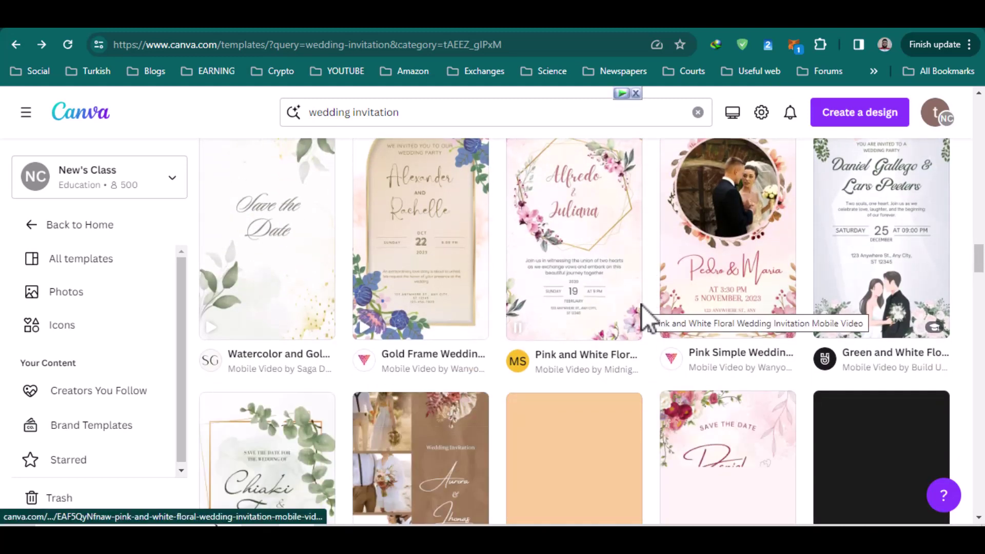
scroll(643, 308, "down", 2)
scroll(644, 313, "down", 5)
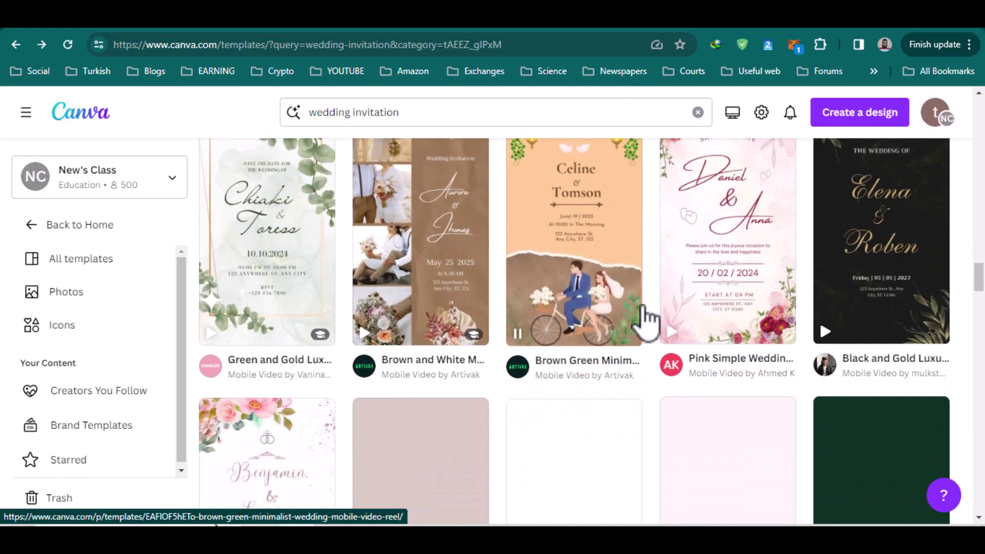
scroll(648, 320, "down", 5)
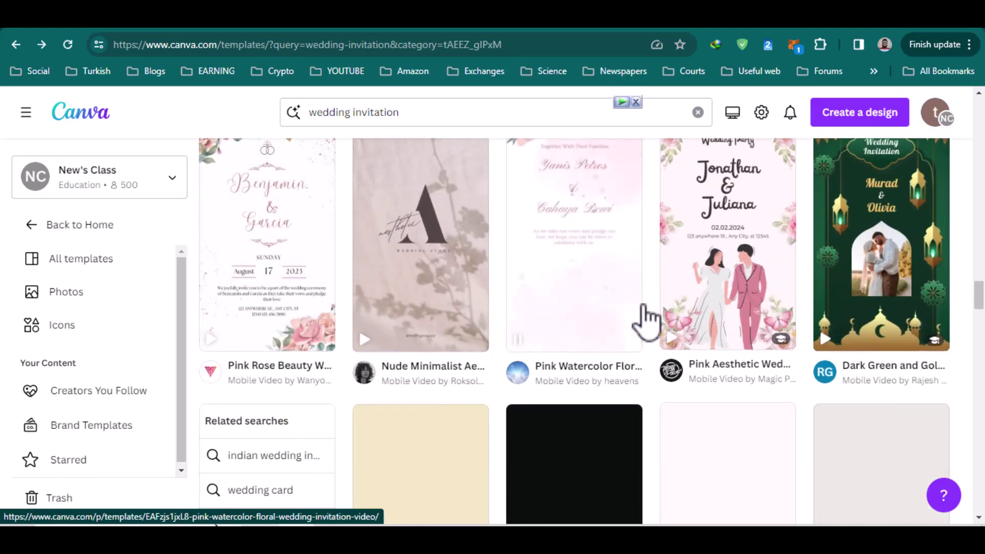
scroll(647, 321, "down", 3)
scroll(648, 320, "up", 8)
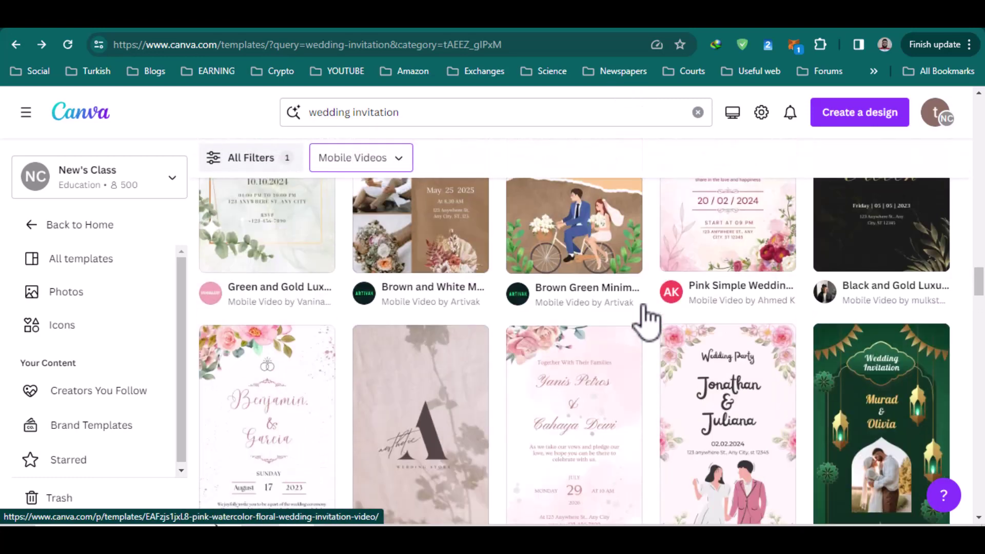
scroll(646, 313, "up", 10)
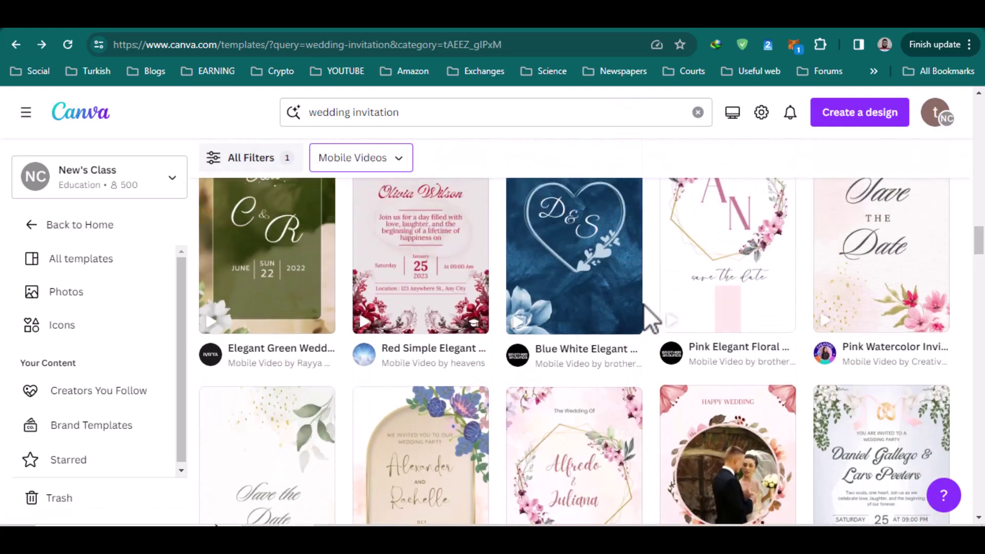
scroll(644, 306, "up", 12)
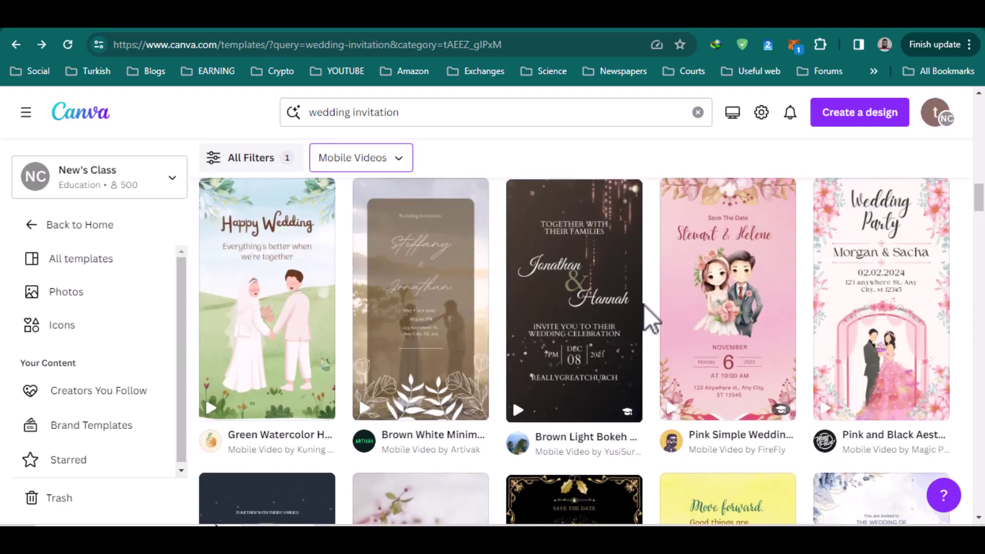
scroll(644, 306, "up", 5)
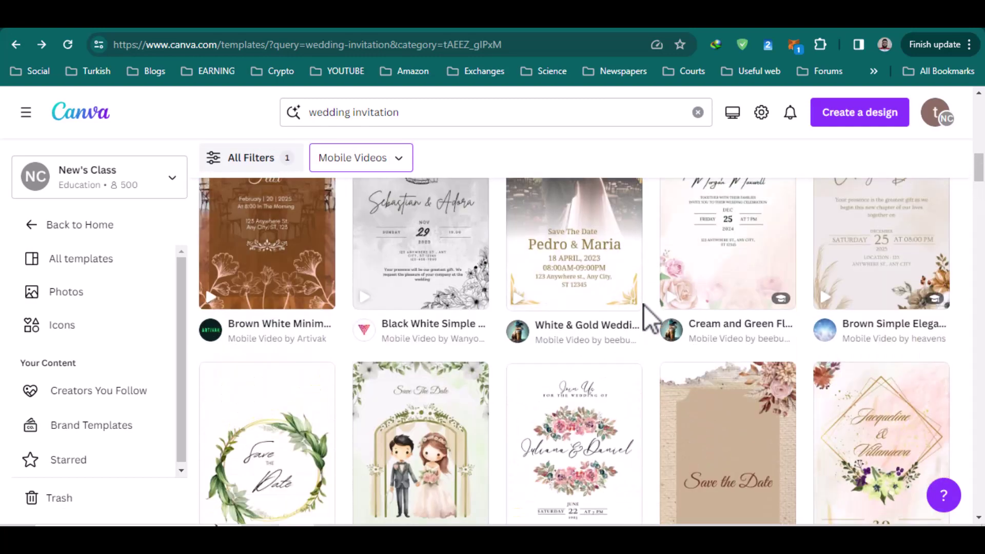
scroll(644, 306, "up", 1)
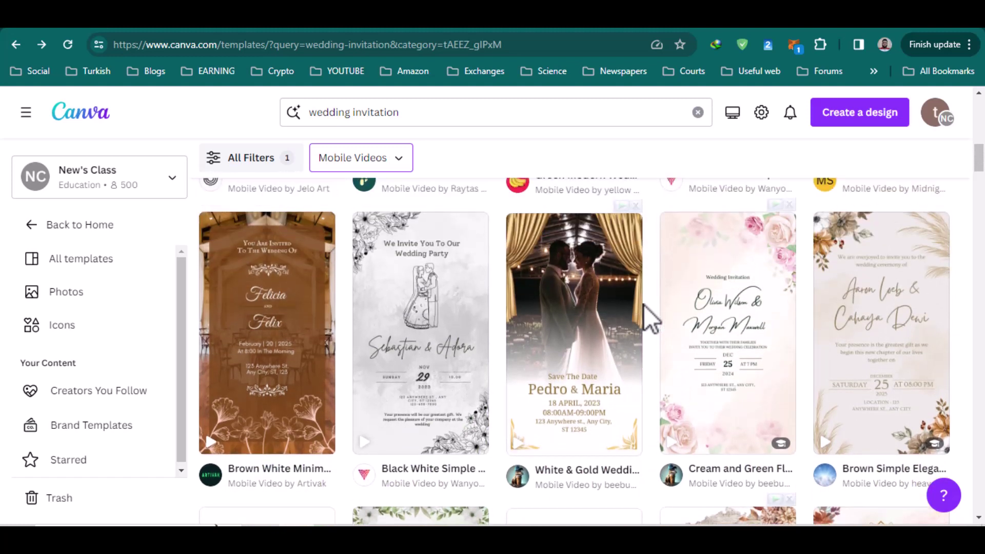
View the Cream and Green Floral template's details, start a design from it, then return to results.
mouse_move(791, 389)
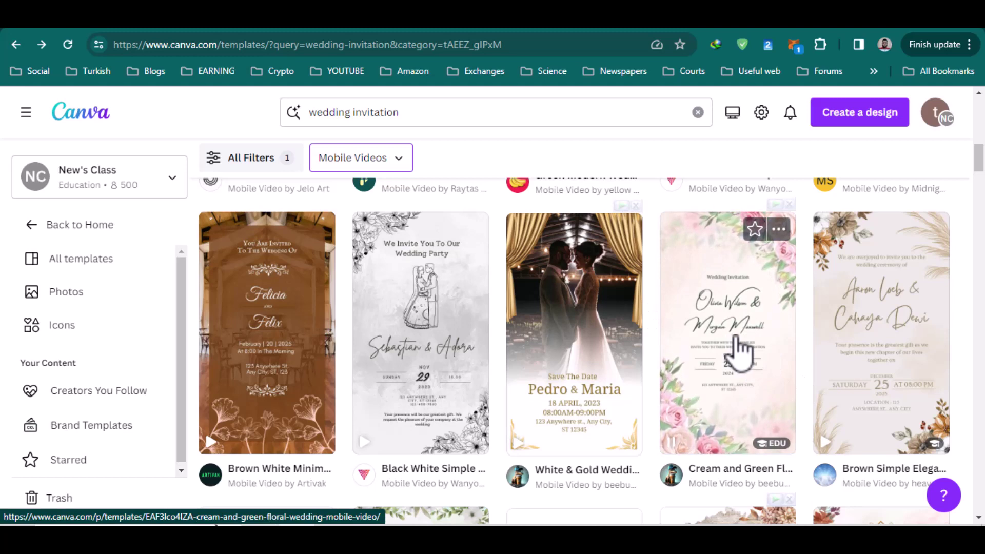
left_click(739, 349)
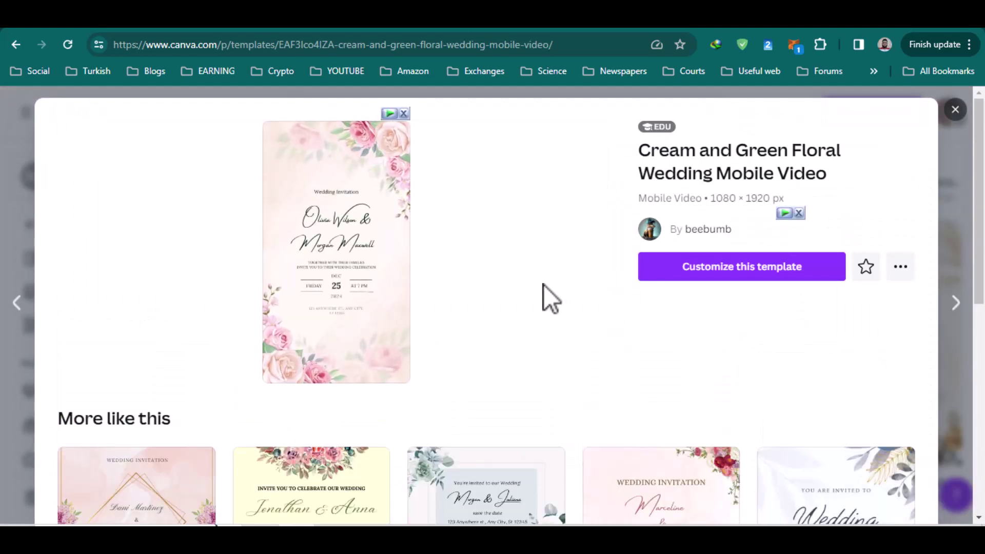
left_click(784, 271)
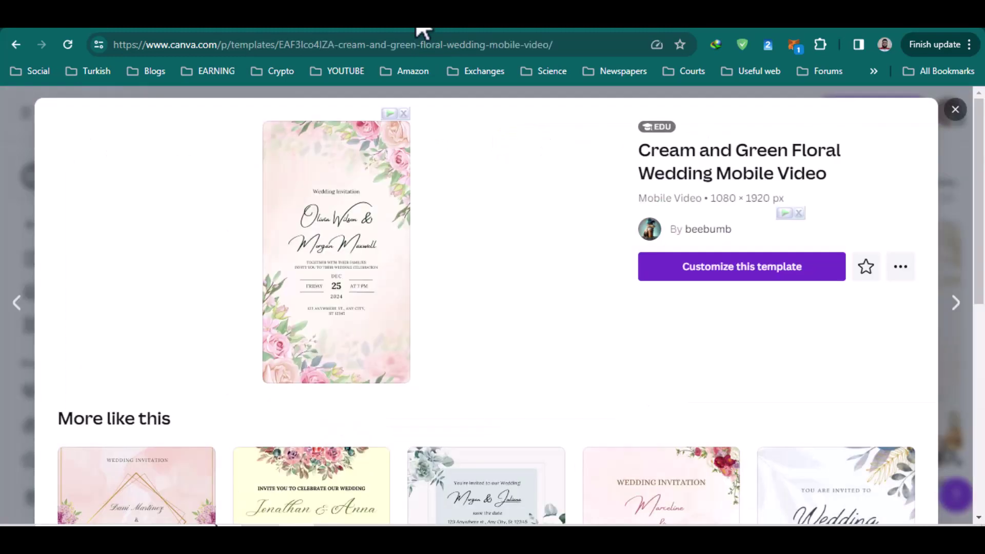
left_click(954, 110)
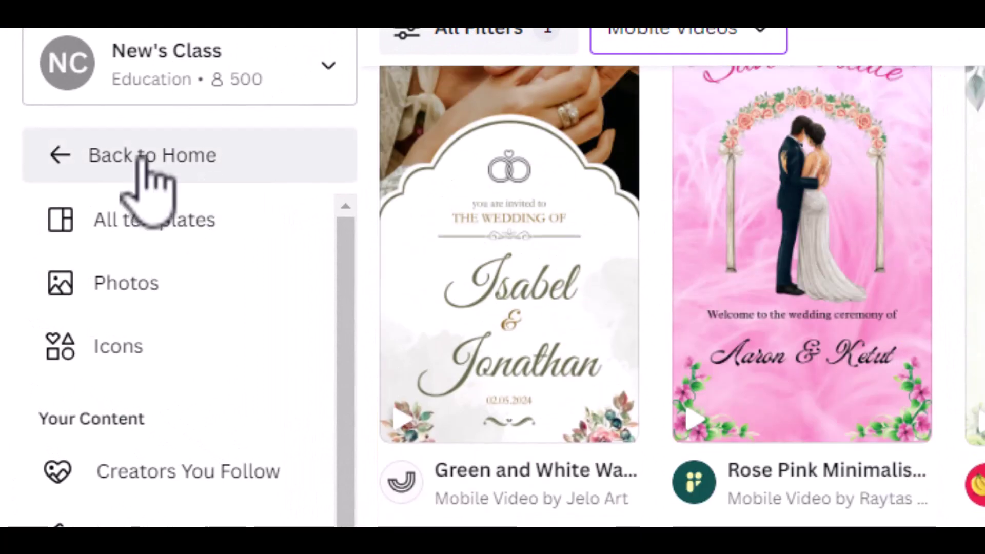
Go back to the Canva home area and browse the brand section.
left_click(142, 160)
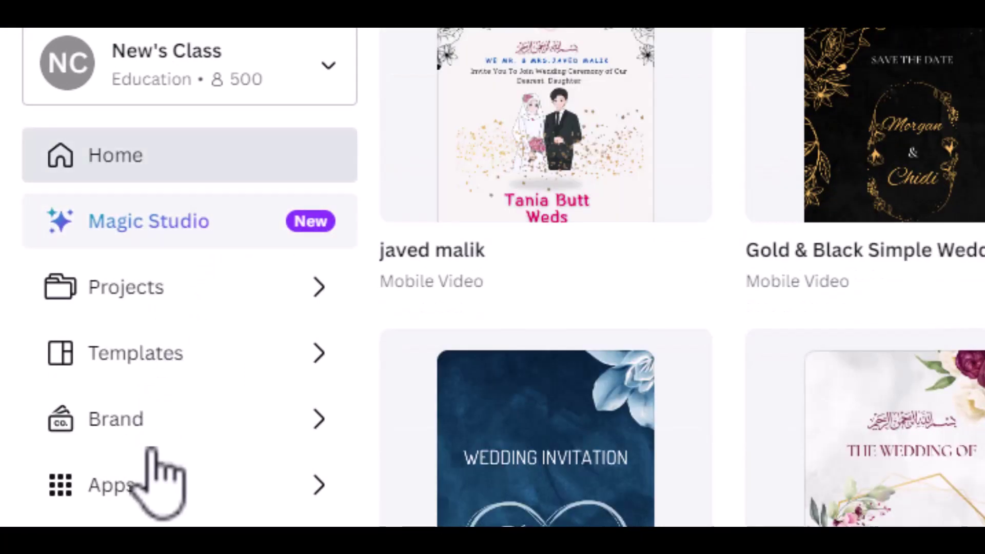
left_click(163, 418)
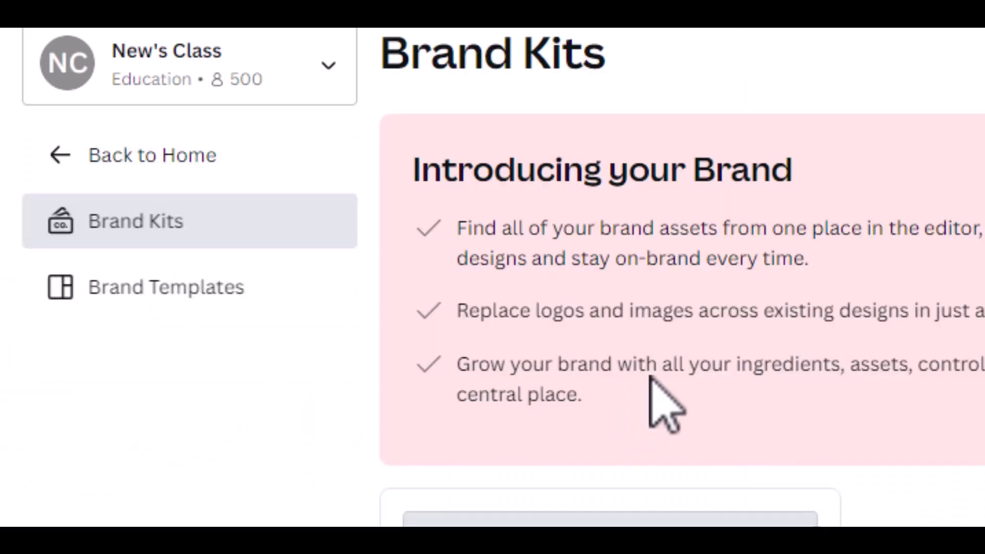
scroll(647, 154, "down", 3)
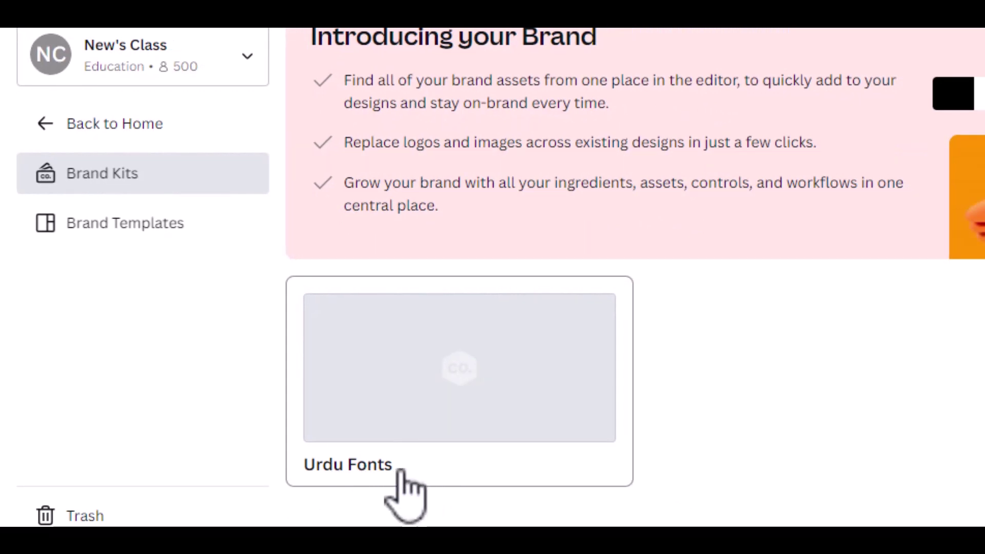
scroll(401, 468, "up", 2)
scroll(401, 468, "down", 2)
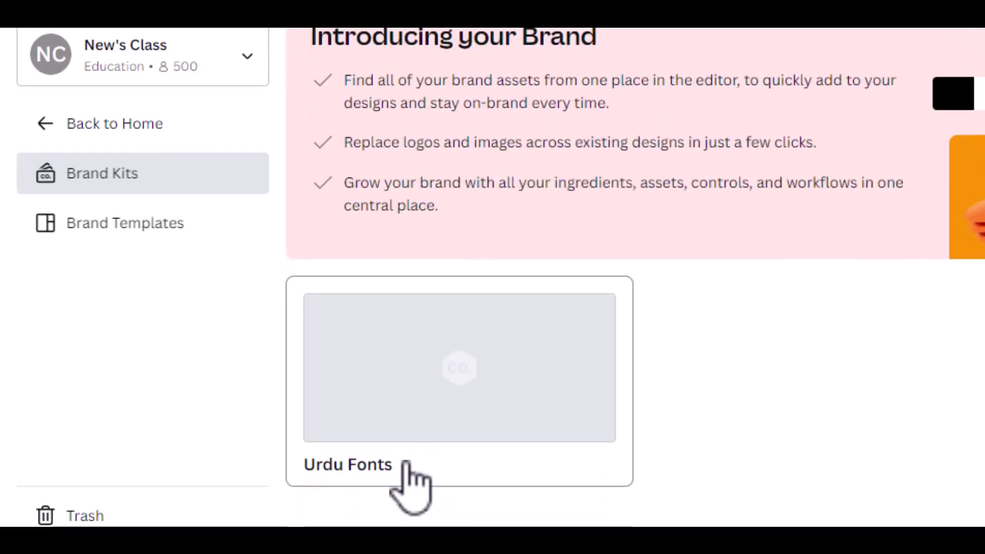
Browse the Urdu Fonts brand kit and collapse its Fonts section.
left_click(459, 382)
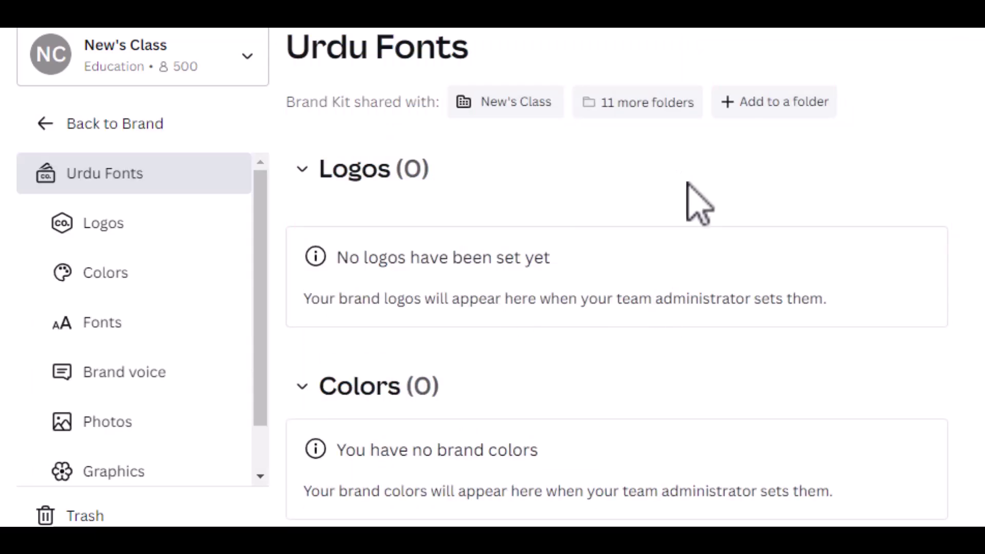
scroll(759, 231, "down", 15)
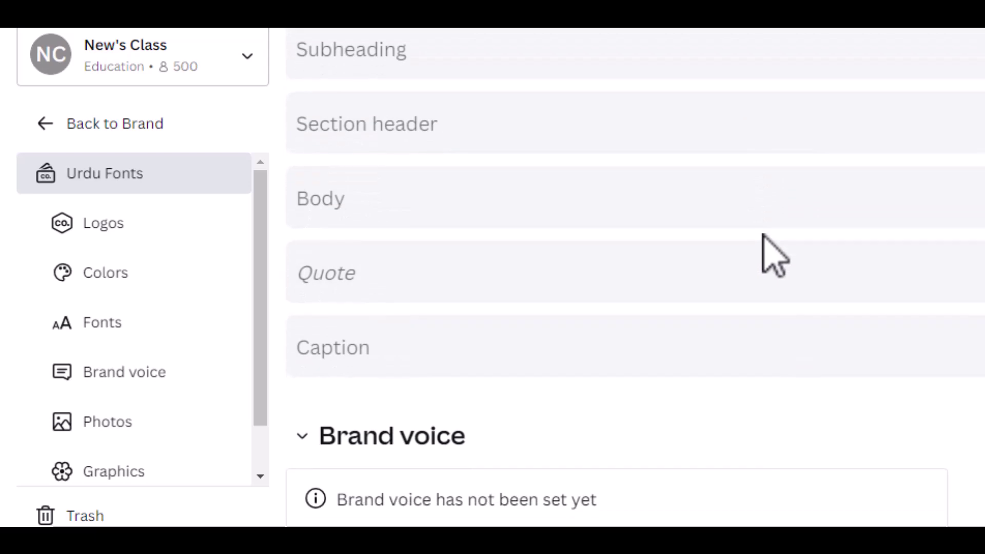
scroll(763, 236, "down", 15)
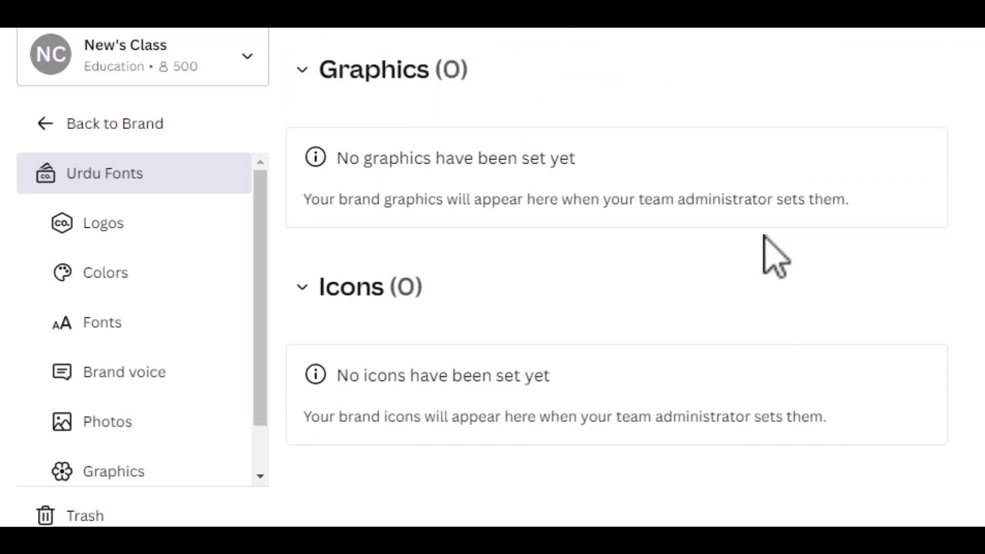
scroll(764, 236, "up", 15)
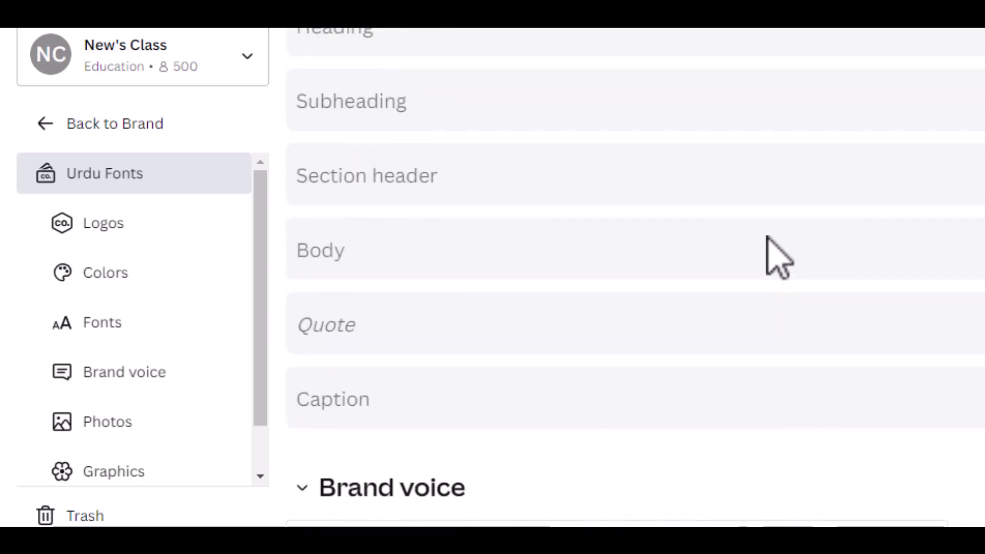
scroll(773, 259, "up", 10)
scroll(670, 290, "down", 4)
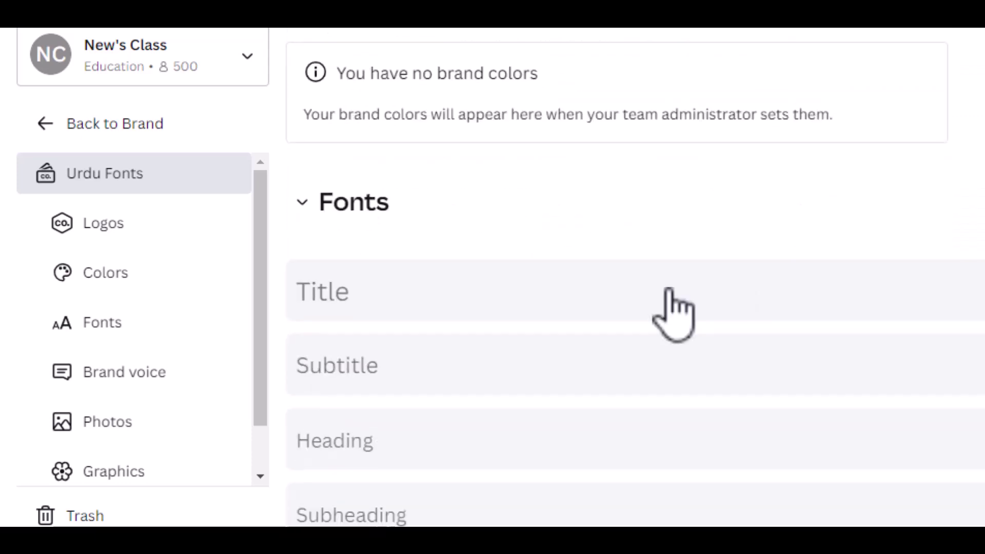
left_click(362, 225)
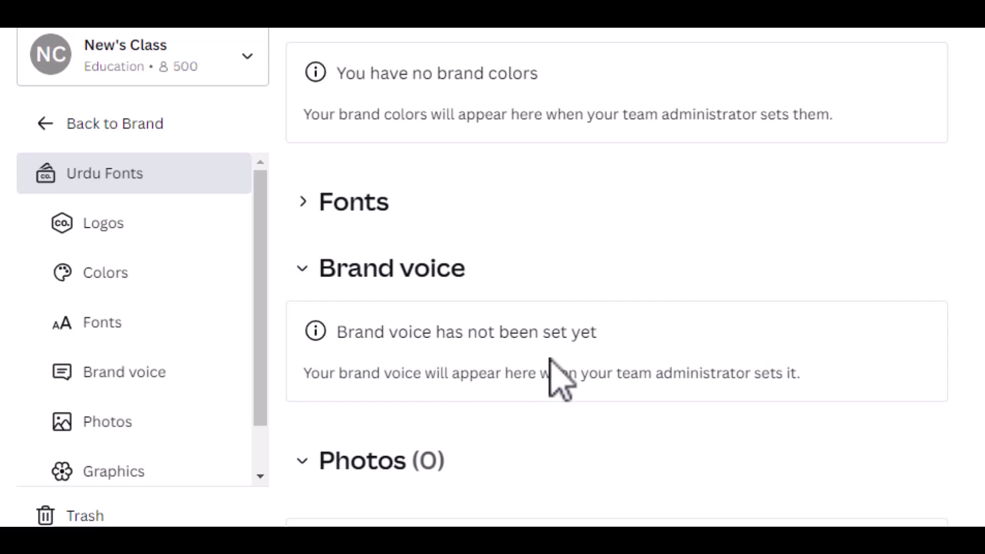
scroll(480, 352, "down", 2)
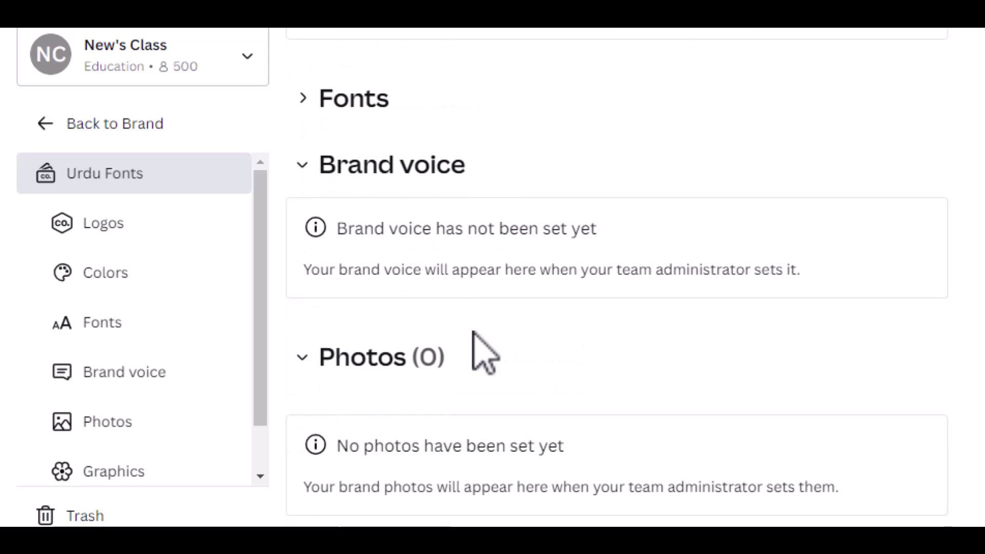
scroll(509, 310, "down", 4)
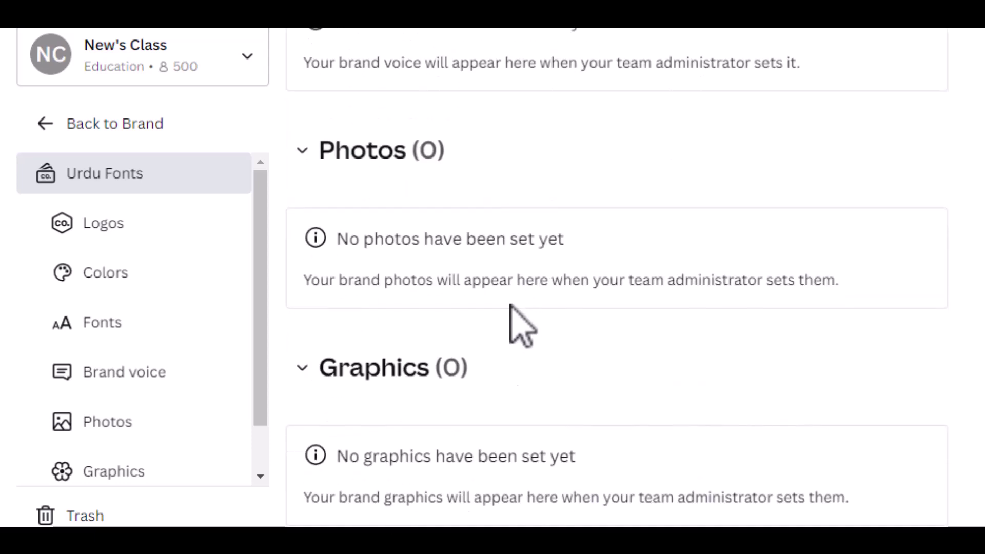
scroll(509, 310, "up", 6)
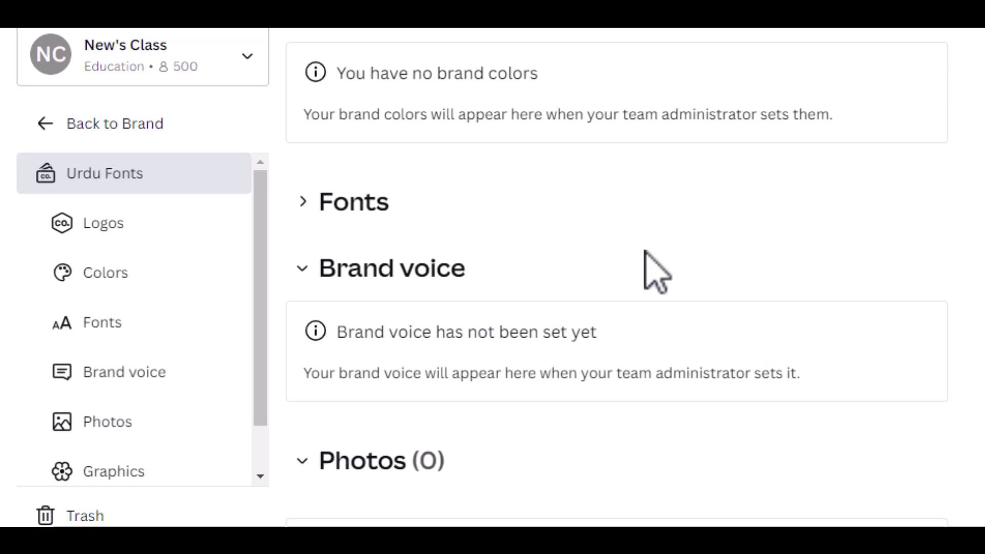
scroll(657, 271, "up", 7)
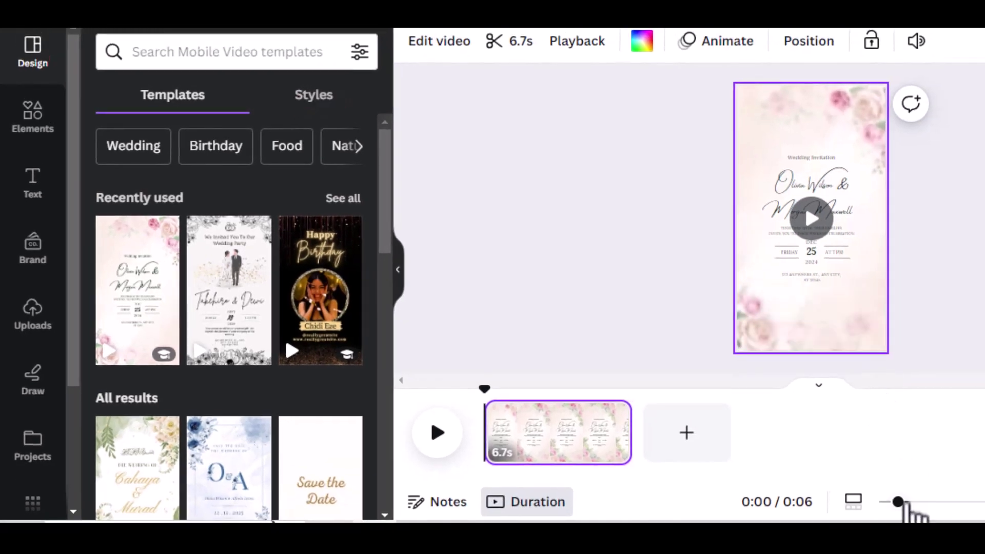
Zoom in on the invitation page and play a full-screen preview of the video.
left_click_drag(898, 503, 946, 503)
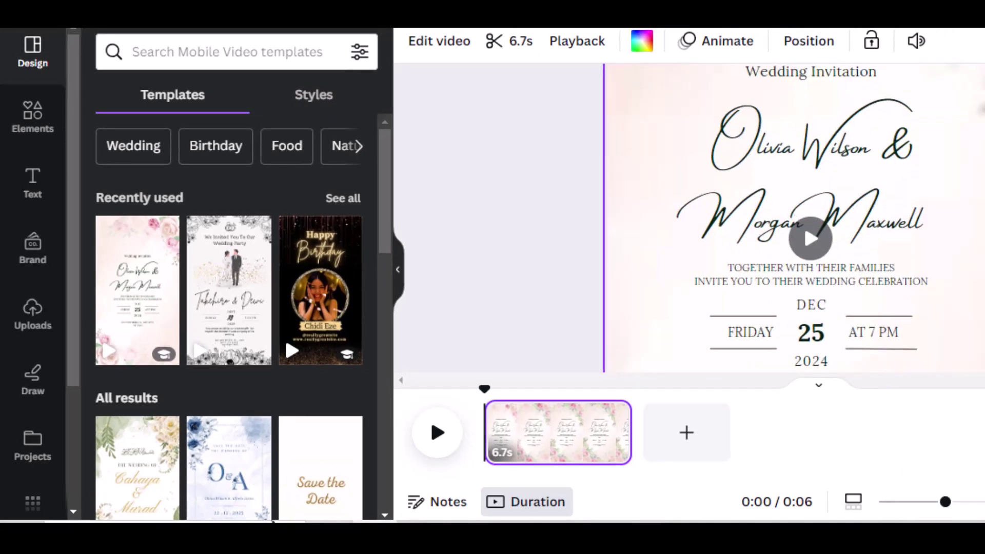
scroll(793, 218, "up", 3)
scroll(810, 267, "down", 3)
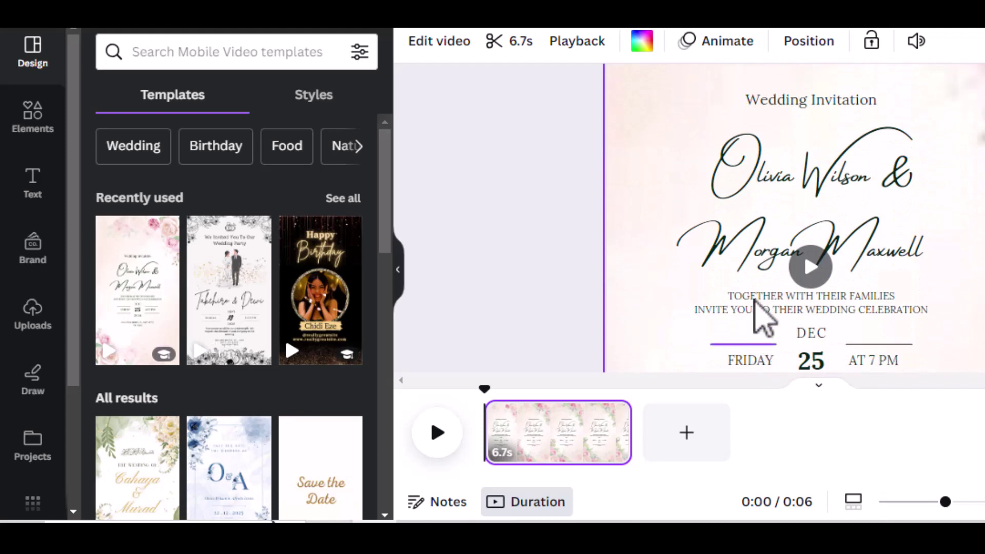
scroll(862, 206, "down", 1)
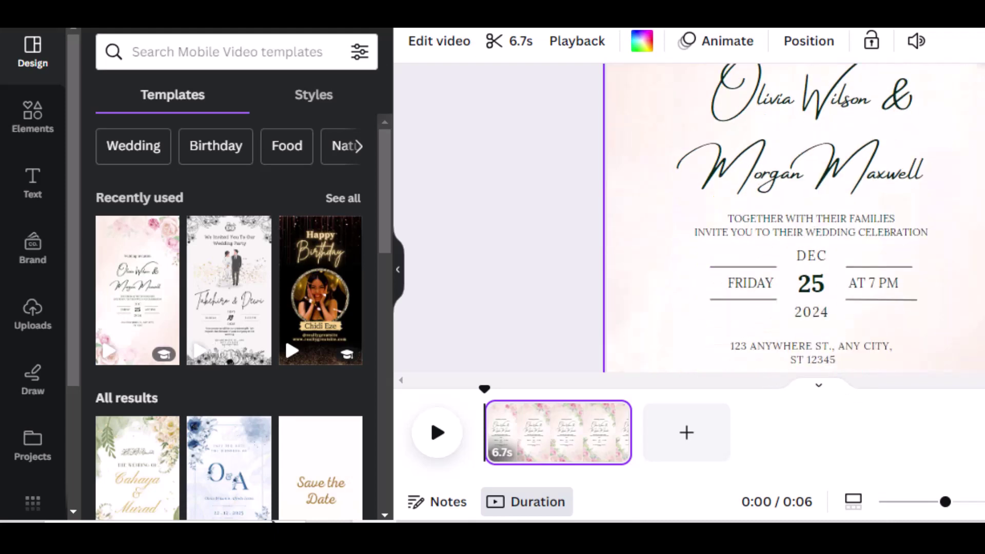
scroll(897, 128, "up", 3)
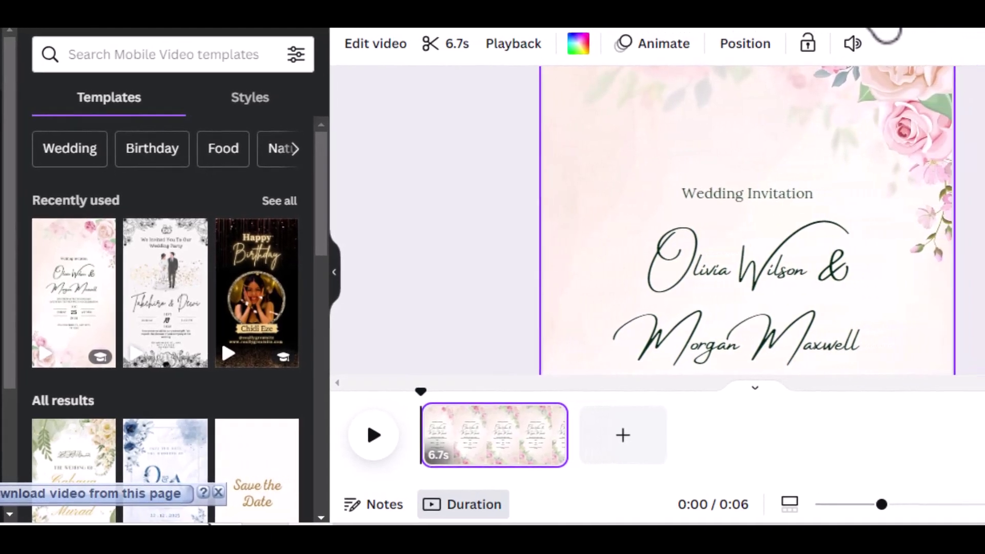
left_click(945, 28)
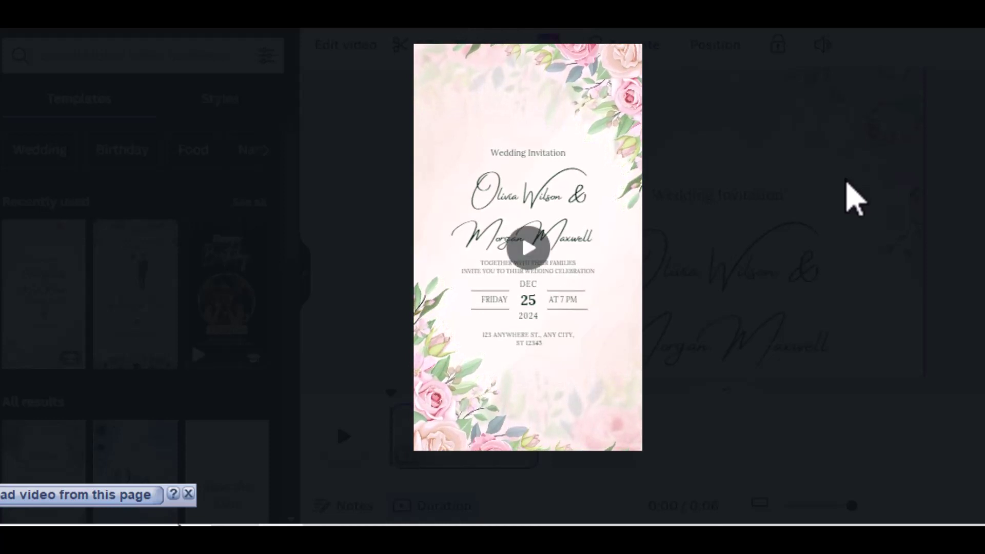
key("Escape")
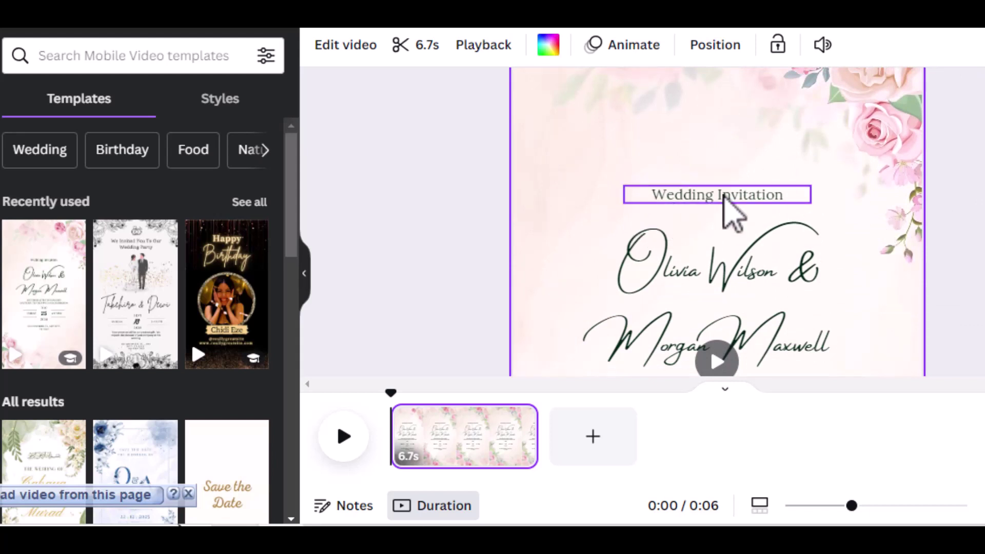
Select the 'Wedding Invitation' heading in Lora, size 29.2.
left_click(732, 212)
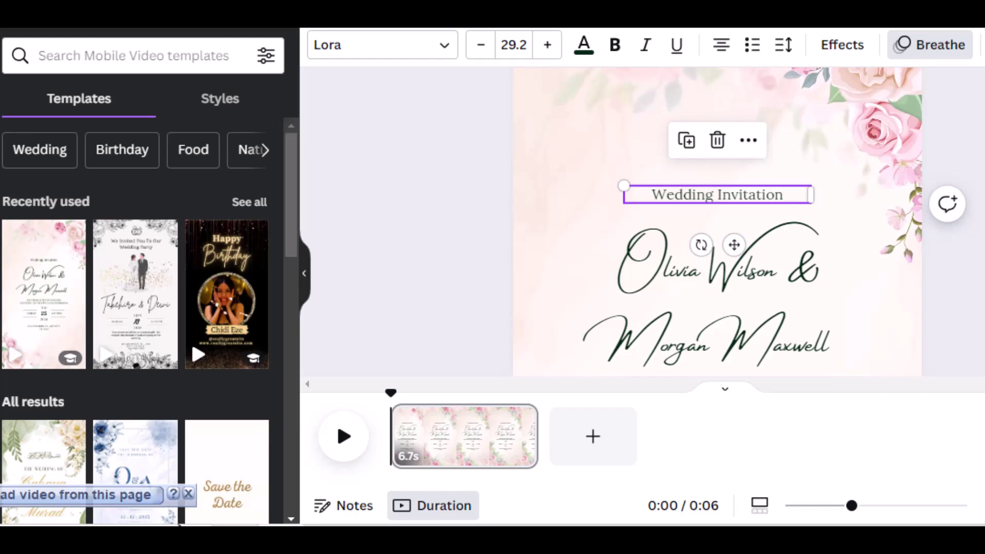
scroll(718, 220, "up", 2)
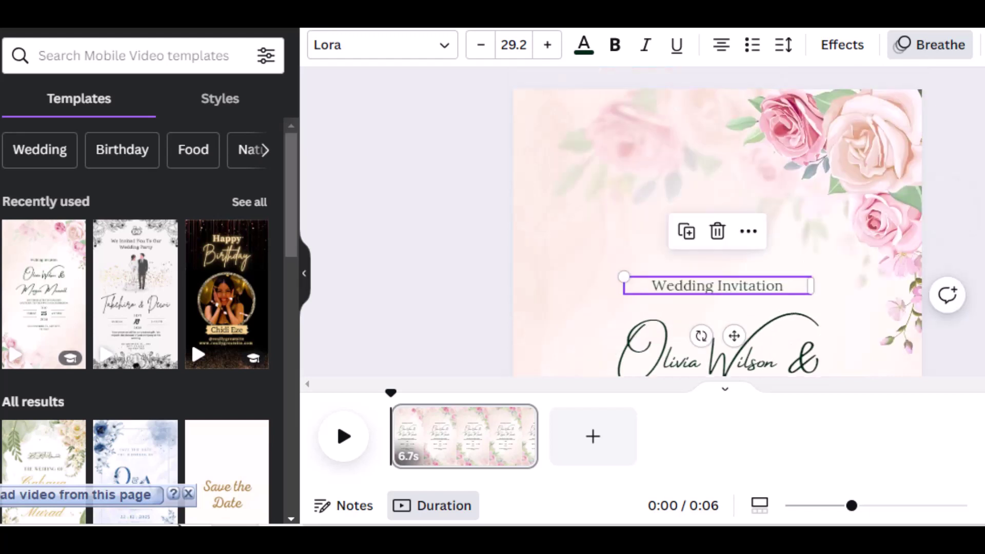
scroll(718, 220, "down", 2)
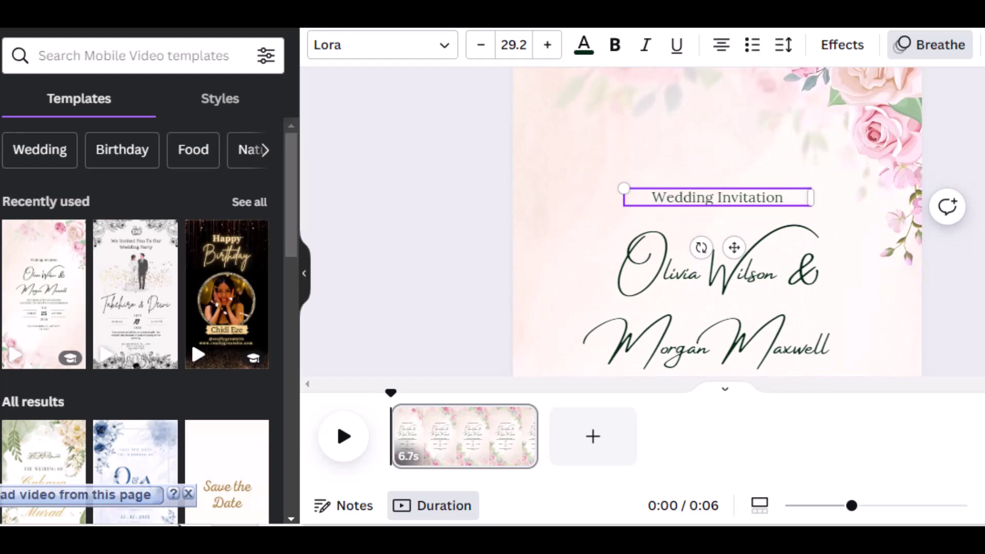
Replace the heading text 'Wedding Invitation' with the Urdu 'دعوت براے شادی'.
double_click(730, 197)
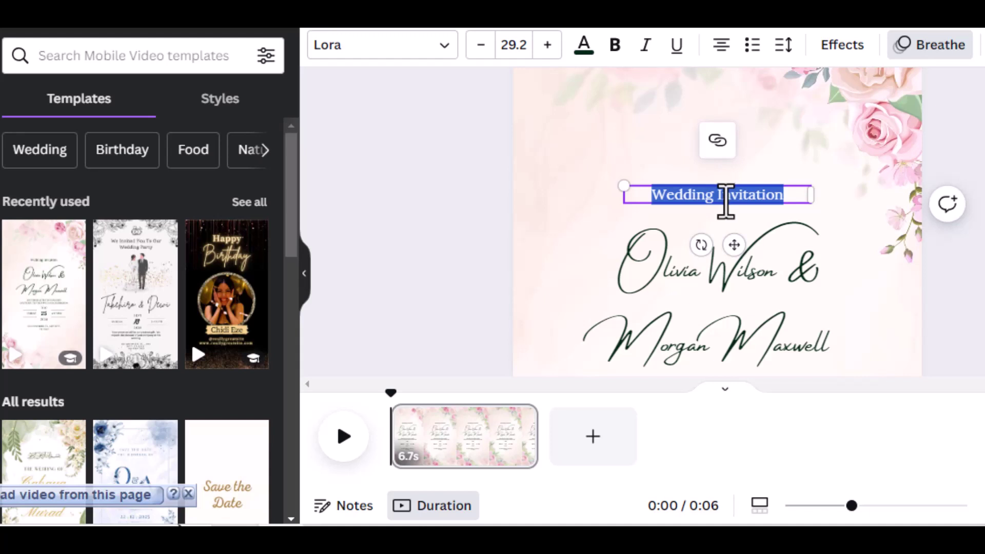
key("BackSpace")
type("شا")
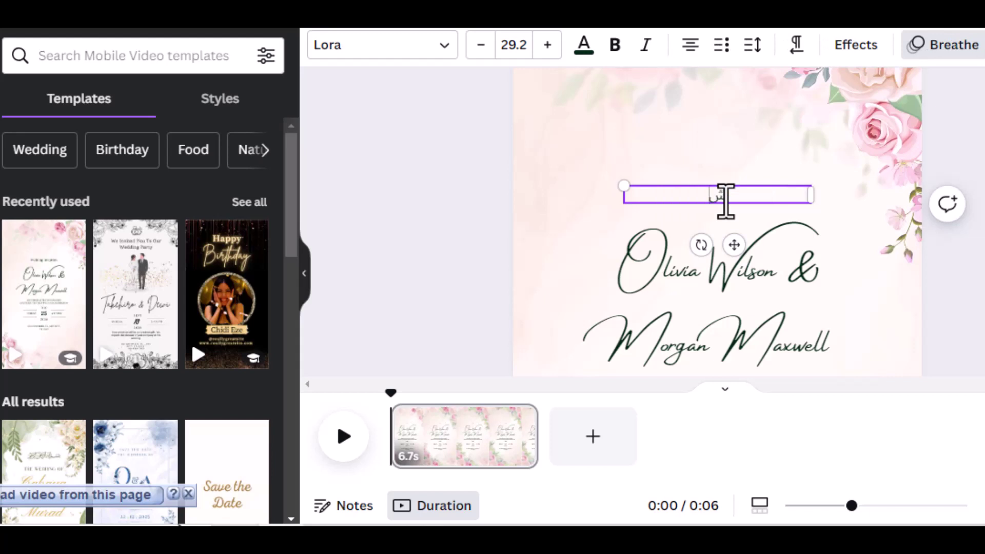
key("BackSpace")
key("BackSpace")
type("دعوت")
key("BackSpace")
key("BackSpace")
key("BackSpace")
key("BackSpace")
type("دعوت براے شادی")
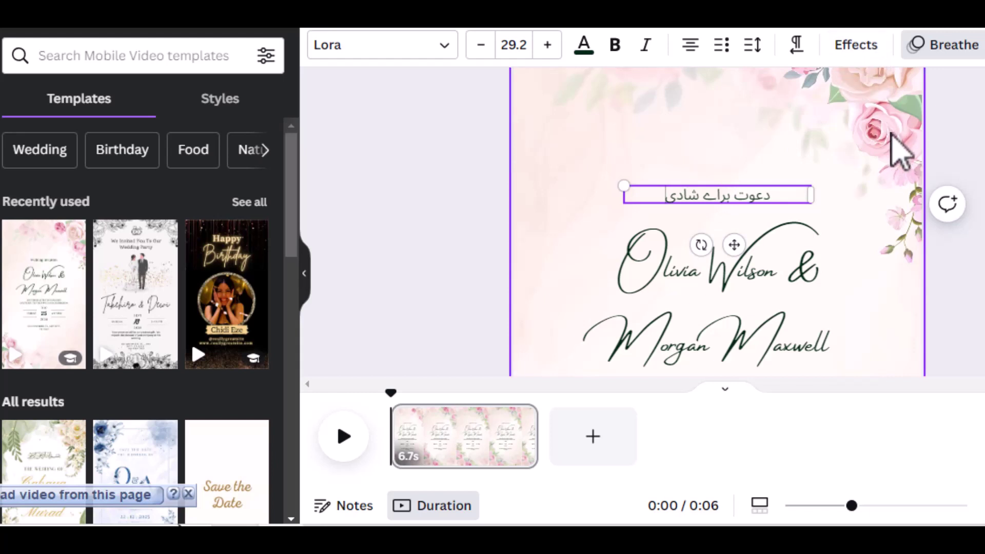
left_click(850, 205)
Raise the Urdu heading's font size to 43.2 and move it slightly higher.
left_click(747, 197)
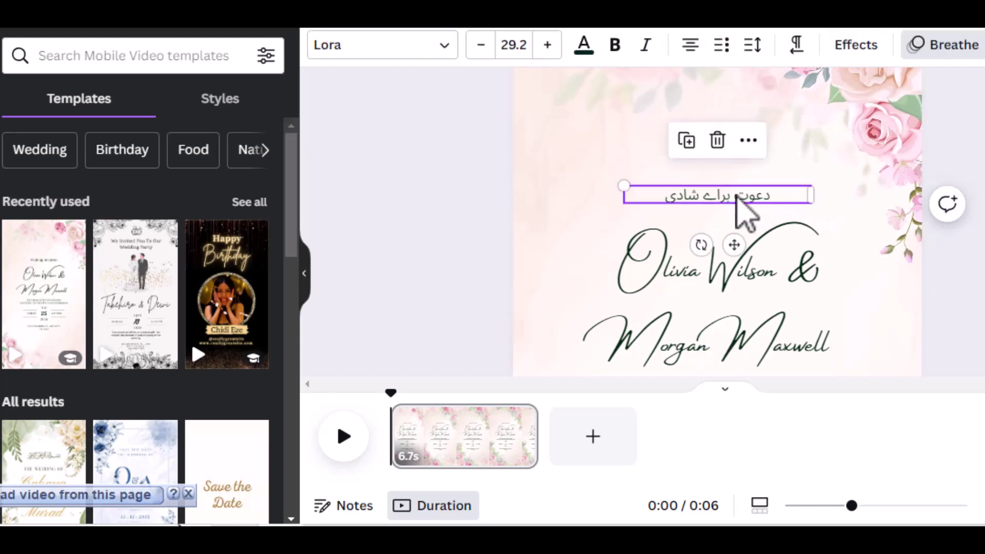
left_click(547, 45)
left_click(547, 45)
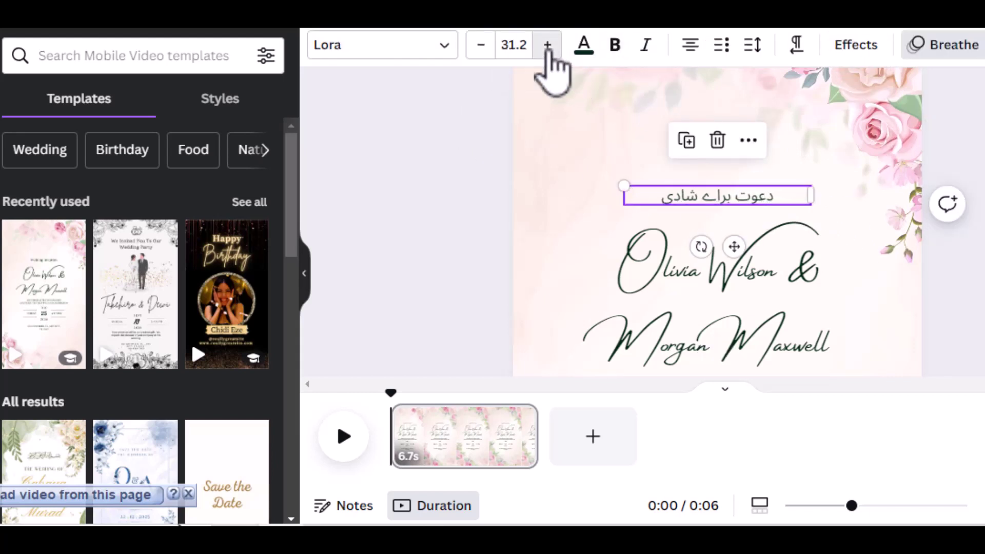
left_click(547, 45)
left_click(548, 45)
left_click(548, 45)
left_click(547, 45)
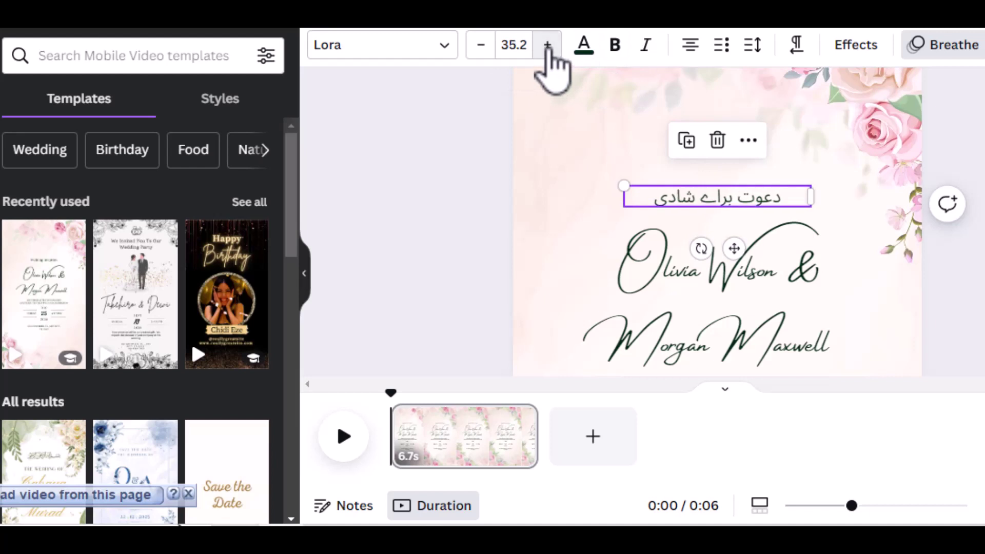
left_click(547, 45)
left_click(547, 45)
left_click(547, 45)
left_click(548, 45)
left_click(547, 45)
double_click(547, 45)
left_click(548, 45)
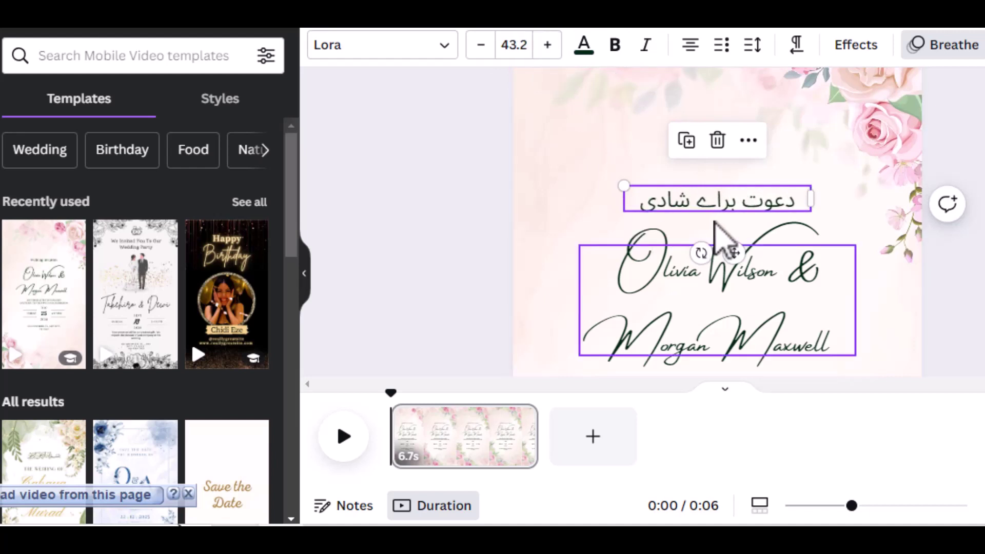
left_click(836, 214)
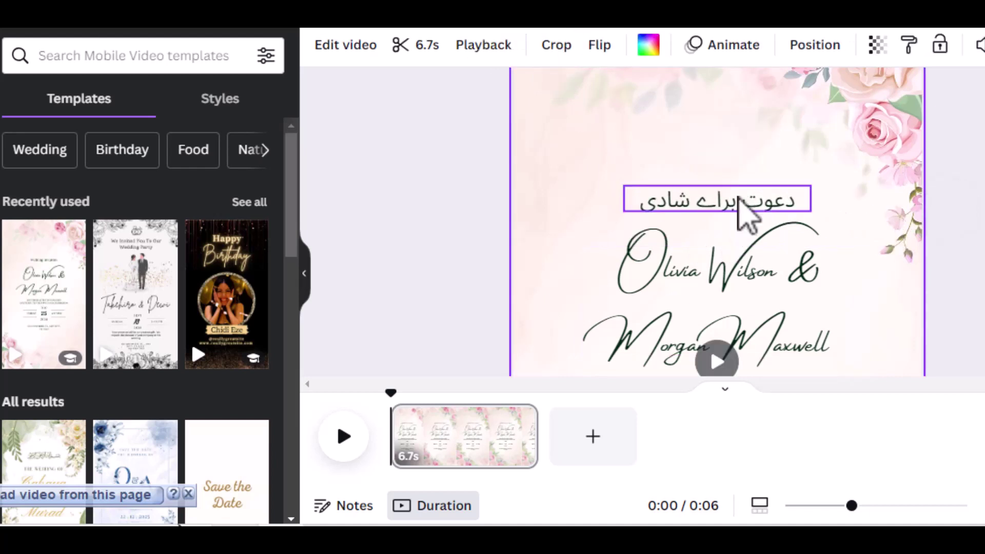
left_click_drag(734, 196, 727, 160)
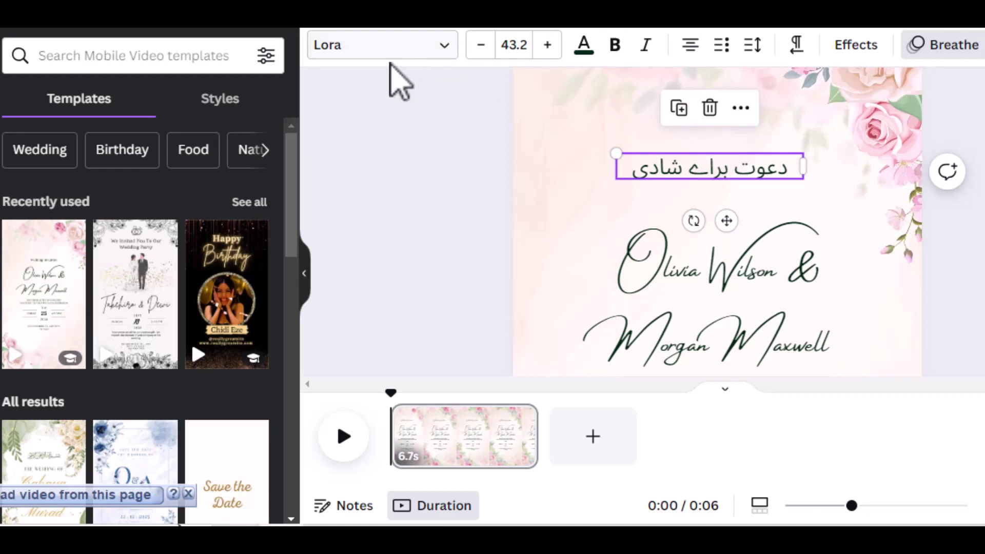
Switch the Urdu heading's font from Lora to the uploaded 300 Regular font.
left_click(444, 46)
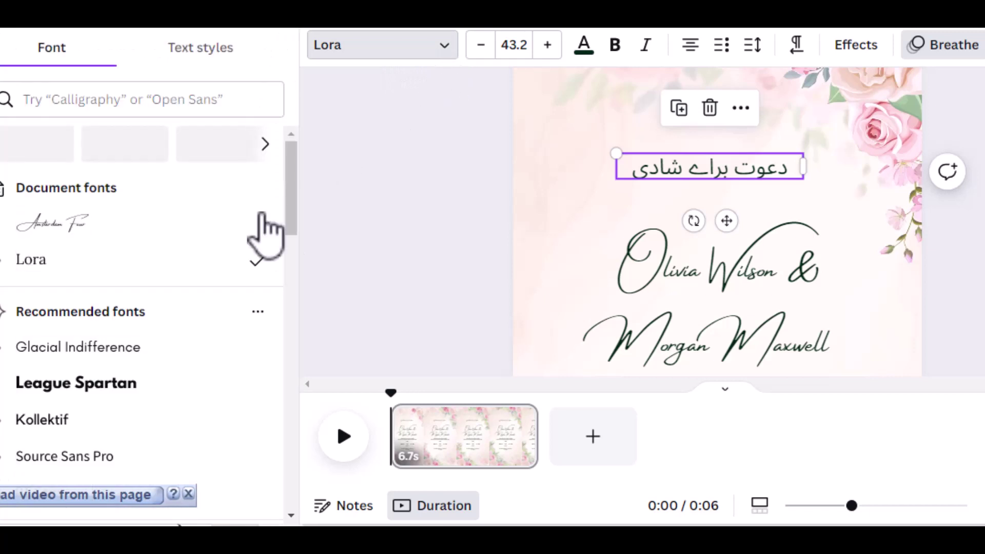
scroll(99, 220, "down", 7)
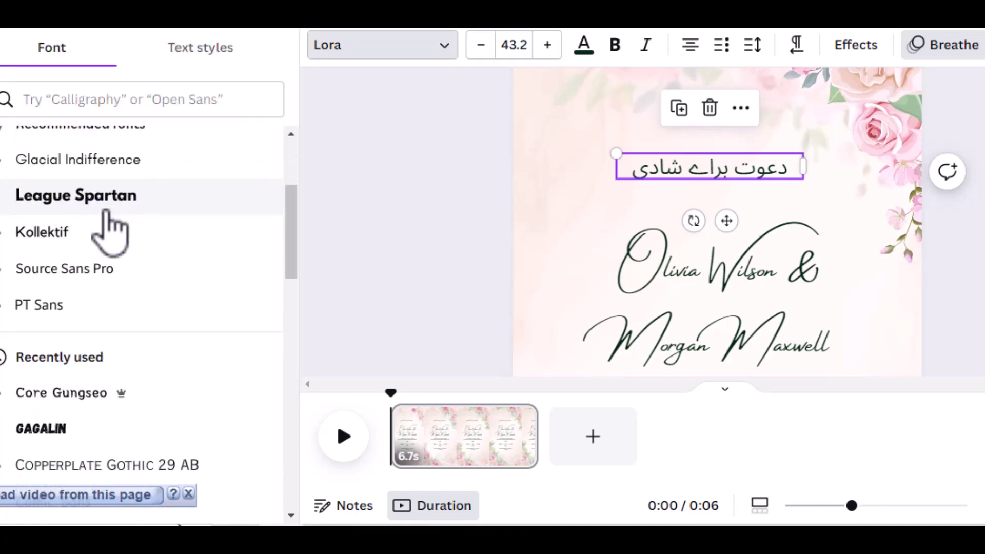
scroll(128, 203, "down", 5)
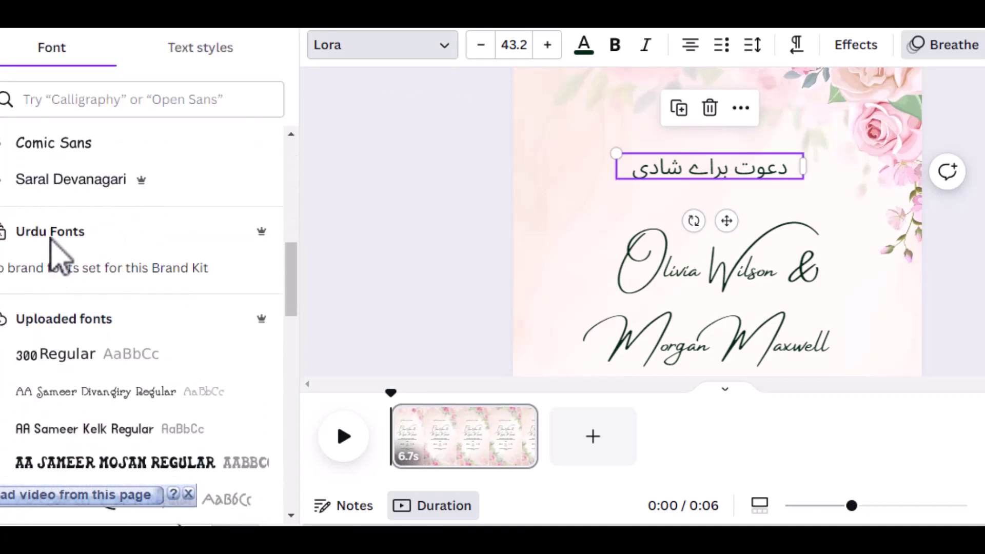
scroll(53, 241, "down", 2)
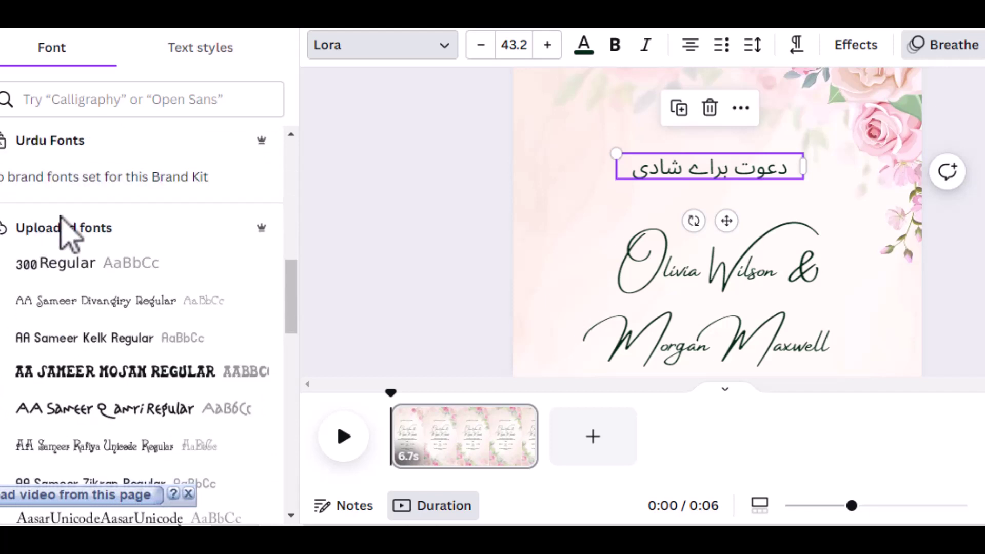
scroll(57, 218, "down", 2)
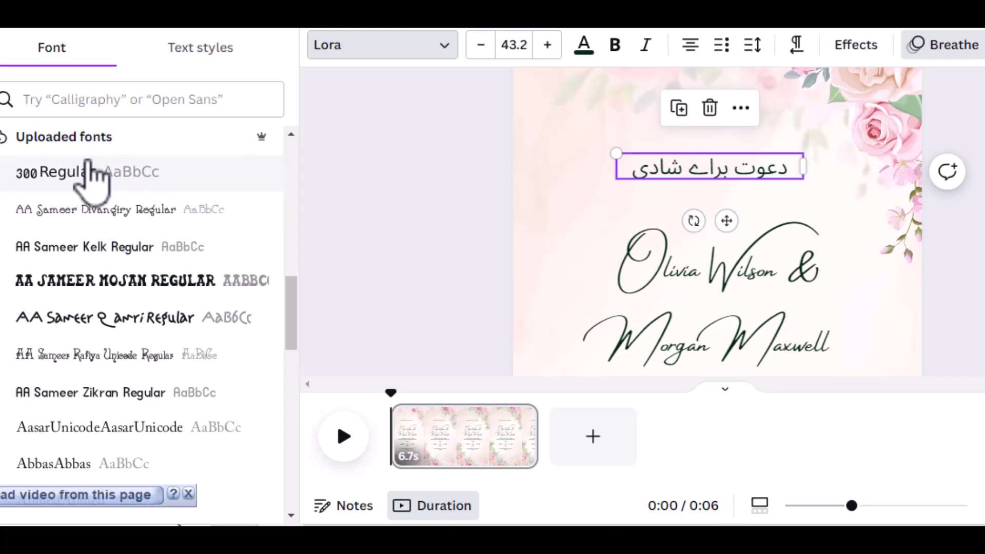
left_click(88, 168)
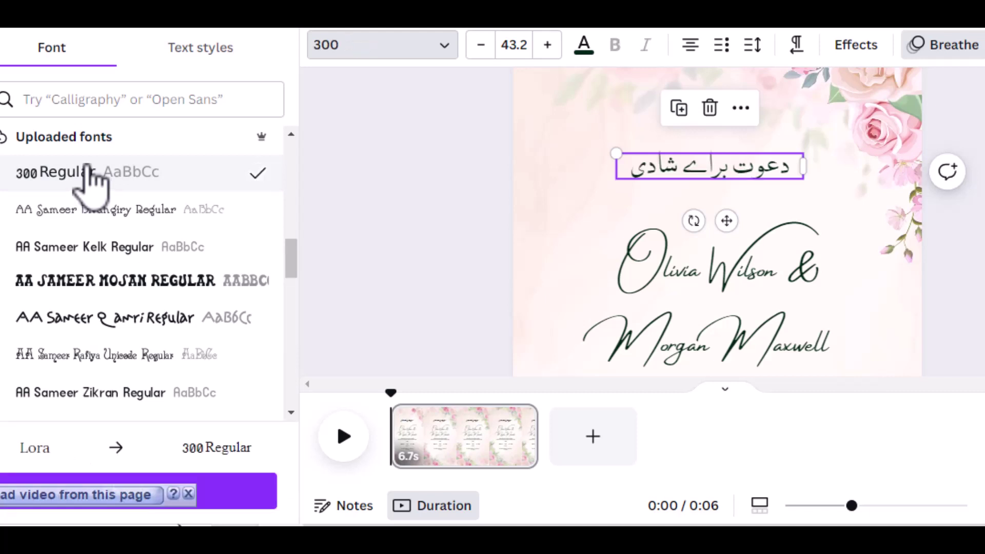
Try the AA Sameer fonts (Divangiry, Kelk, Mosan, Qamri and another) on the heading.
left_click(91, 209)
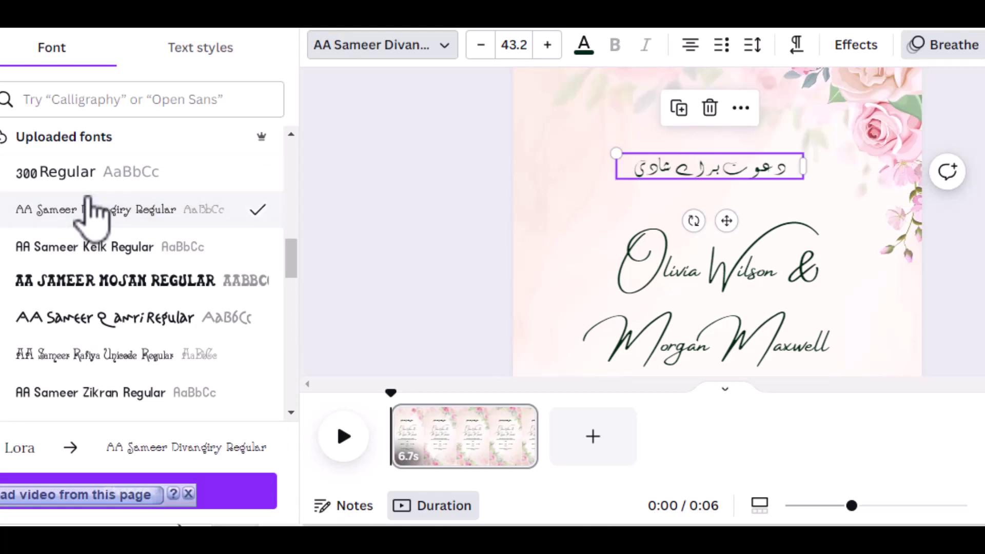
left_click(86, 247)
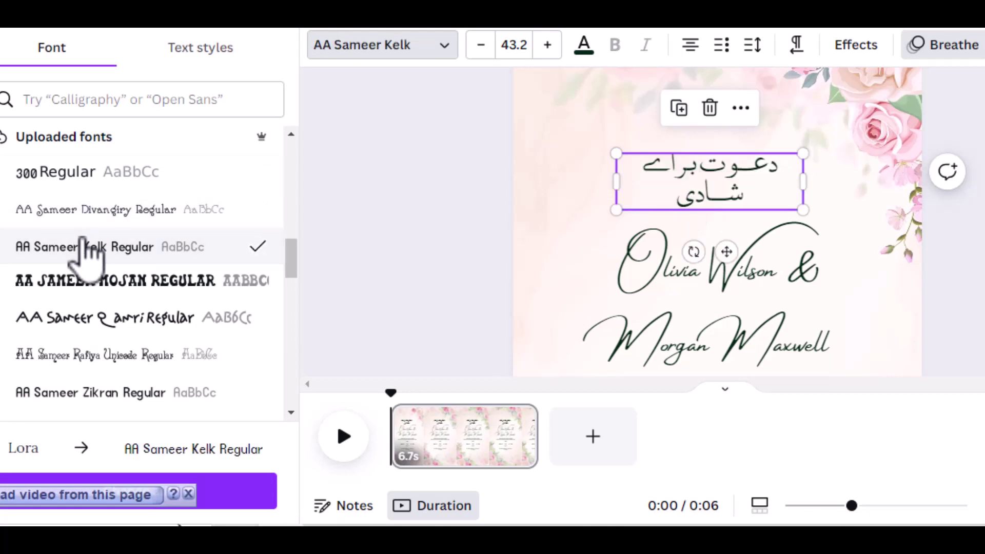
scroll(86, 247, "down", 2)
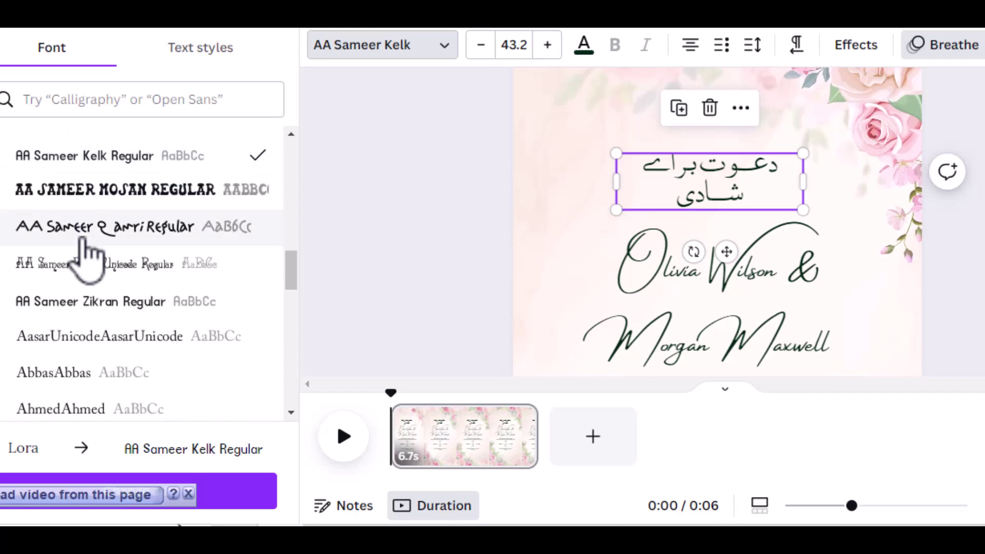
left_click(95, 189)
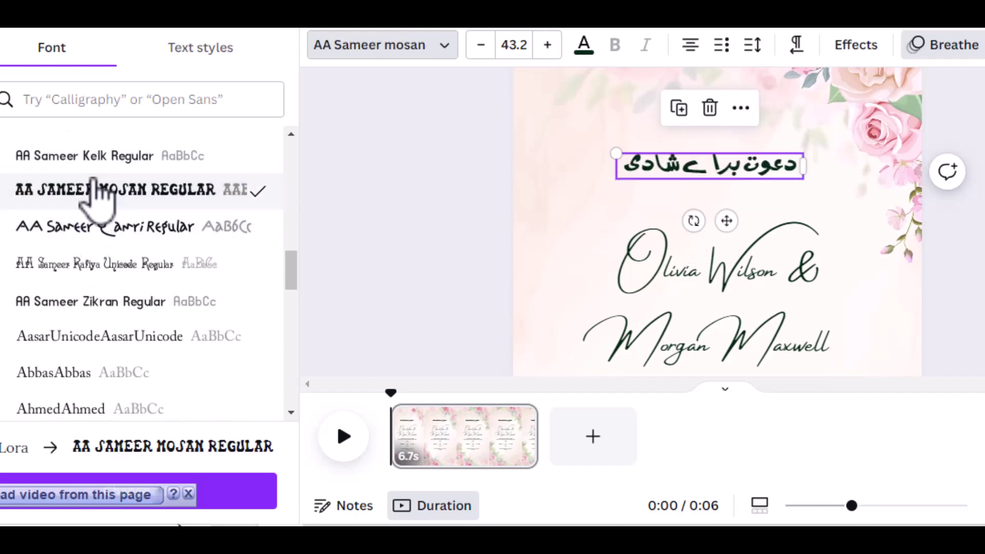
left_click(97, 225)
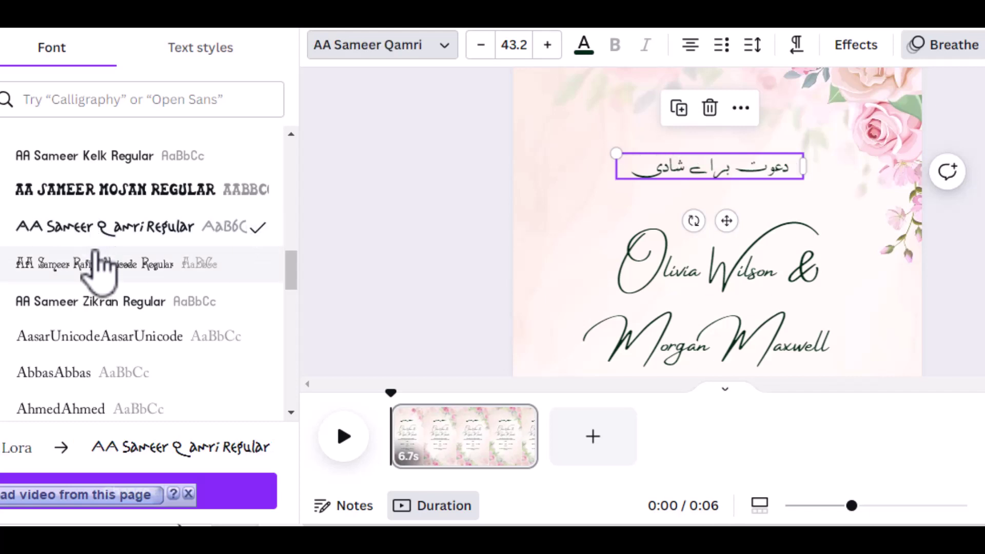
left_click(99, 265)
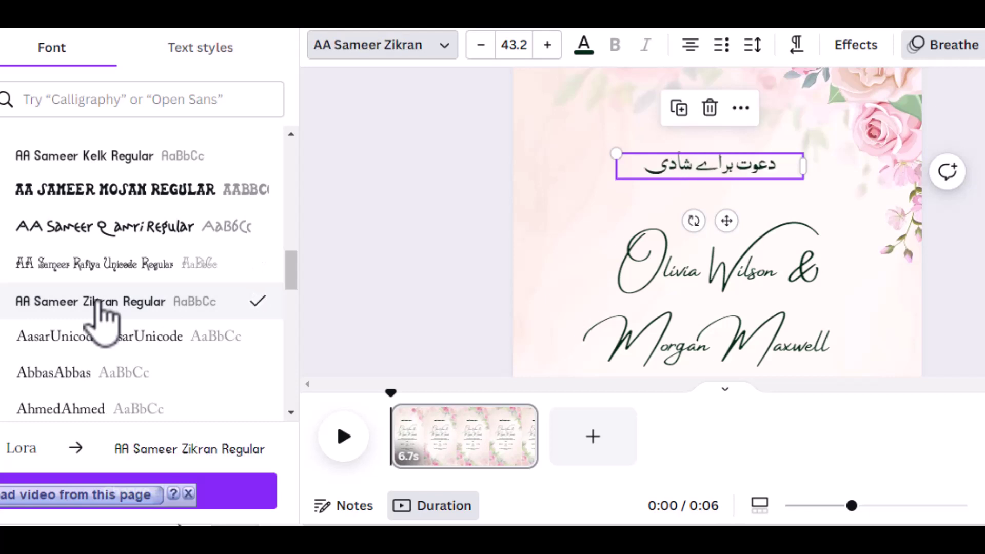
Try AasarUnicode, Abbas, Ahmed, Akbar and AlMajeed Quranic fonts on the heading.
scroll(101, 303, "down", 3)
left_click(103, 247)
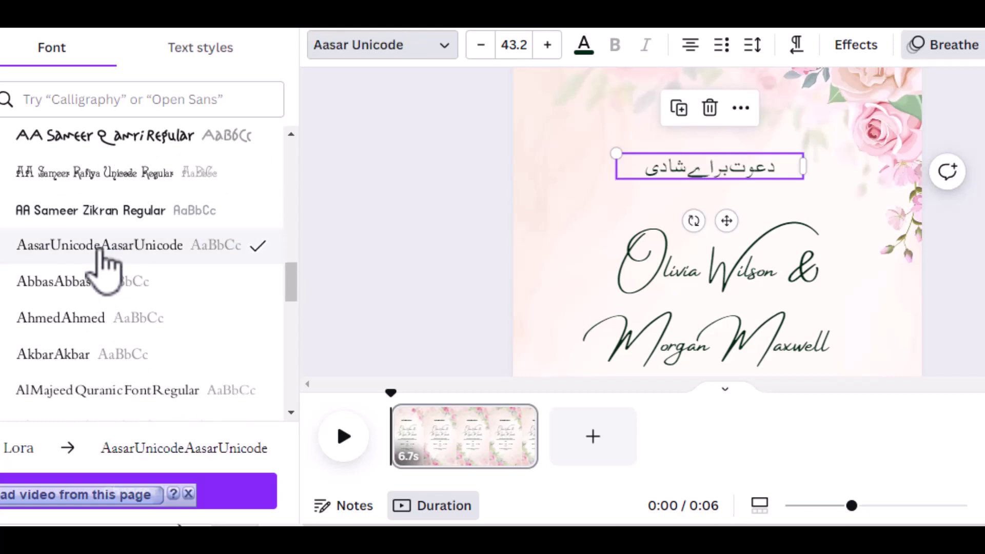
left_click(99, 287)
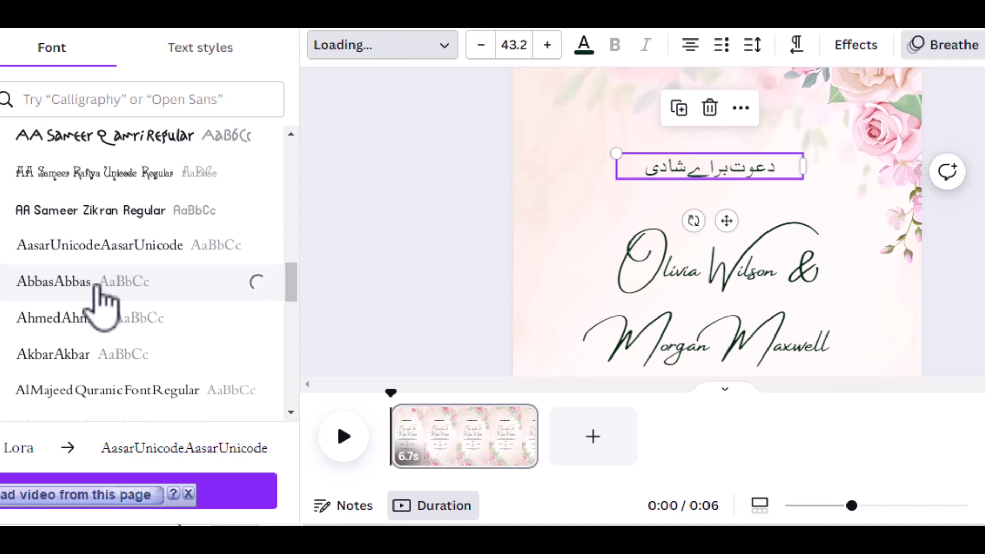
scroll(102, 295, "down", 2)
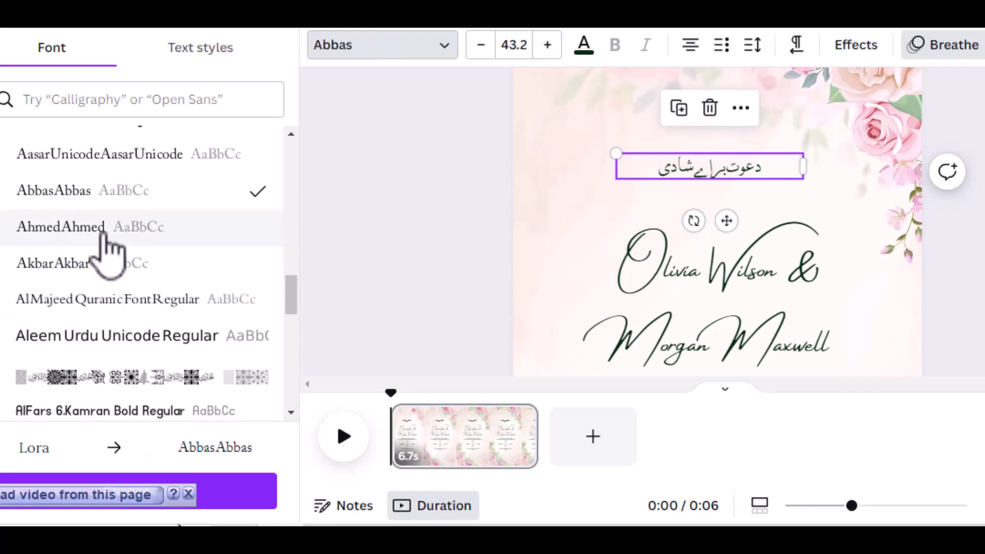
left_click(105, 233)
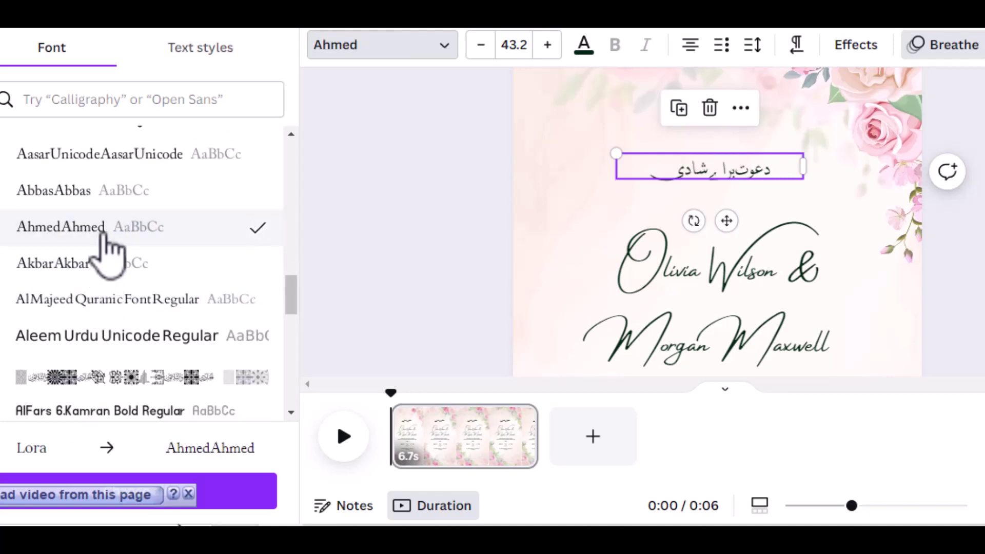
left_click(105, 272)
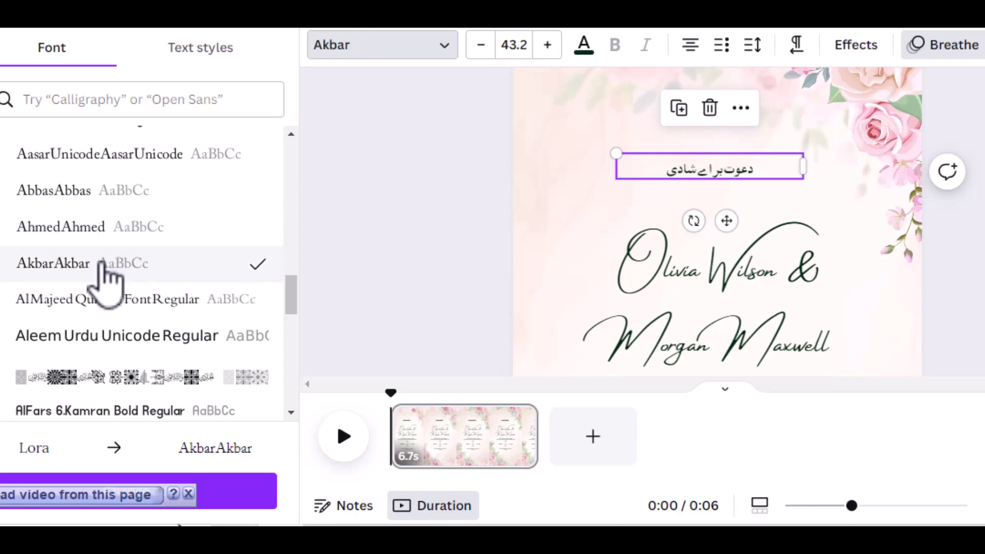
left_click(105, 308)
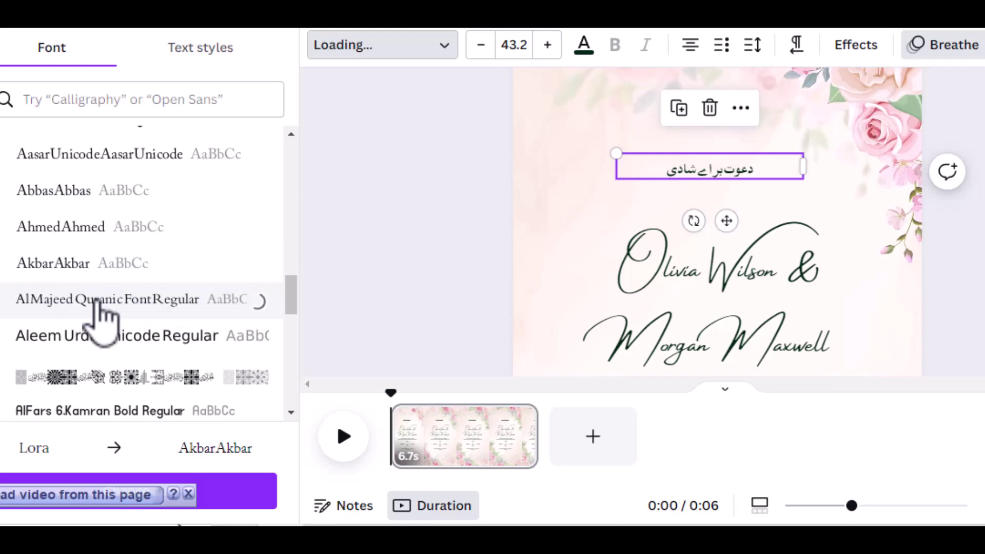
Compare Aleem Urdu Unicode, Jameel Noori Nastaleeq and JameelUnicode, keeping Jameel Noori Nastaleeq.
scroll(103, 308, "down", 3)
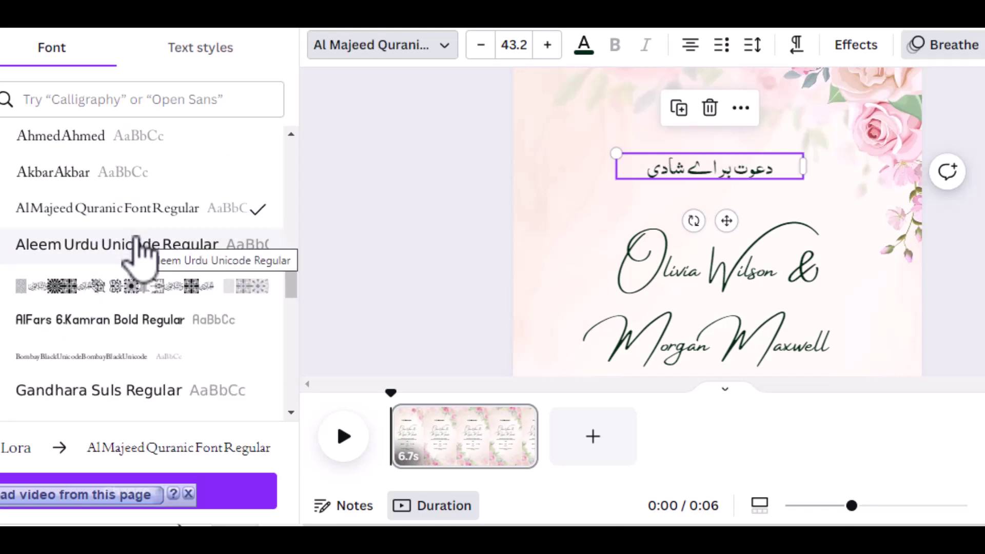
left_click(138, 244)
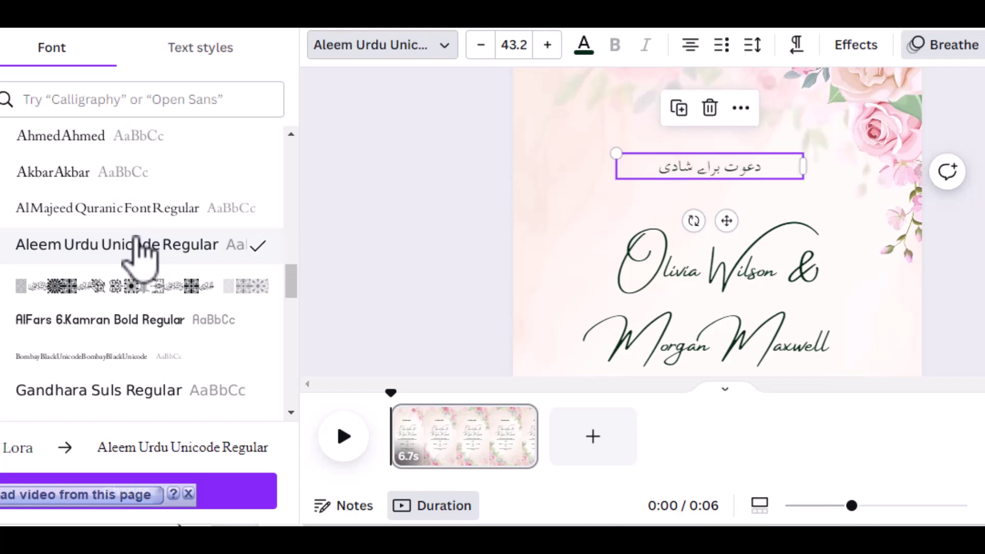
scroll(138, 245, "down", 6)
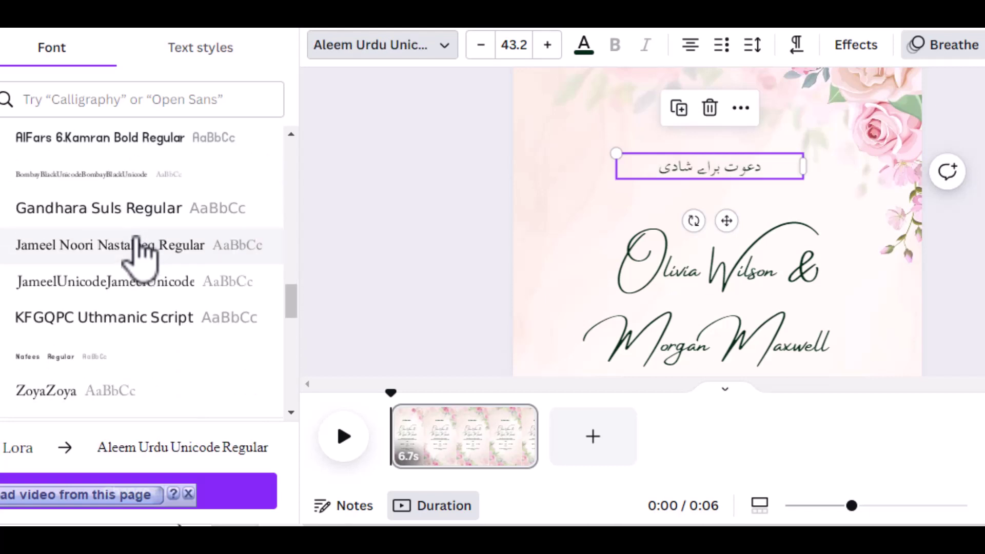
left_click(137, 245)
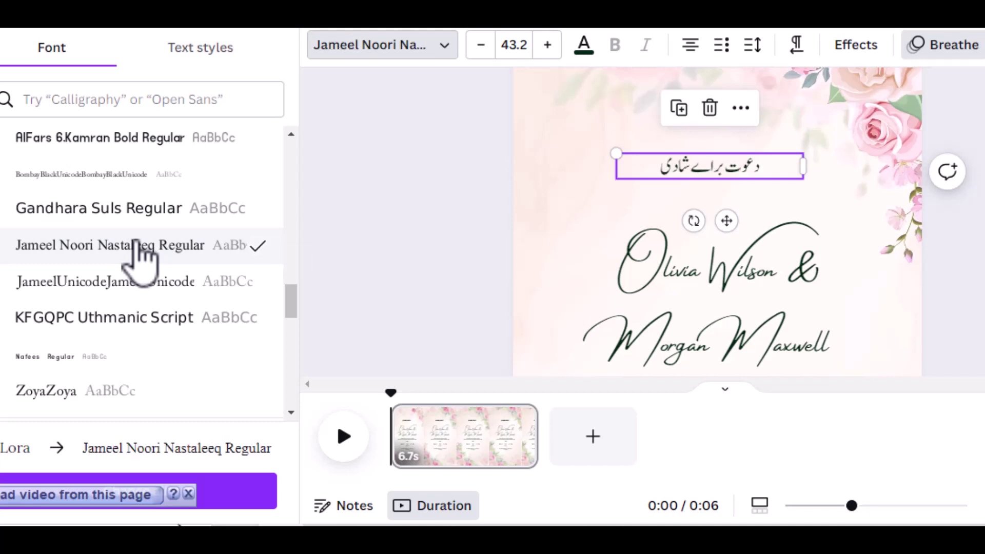
left_click(135, 282)
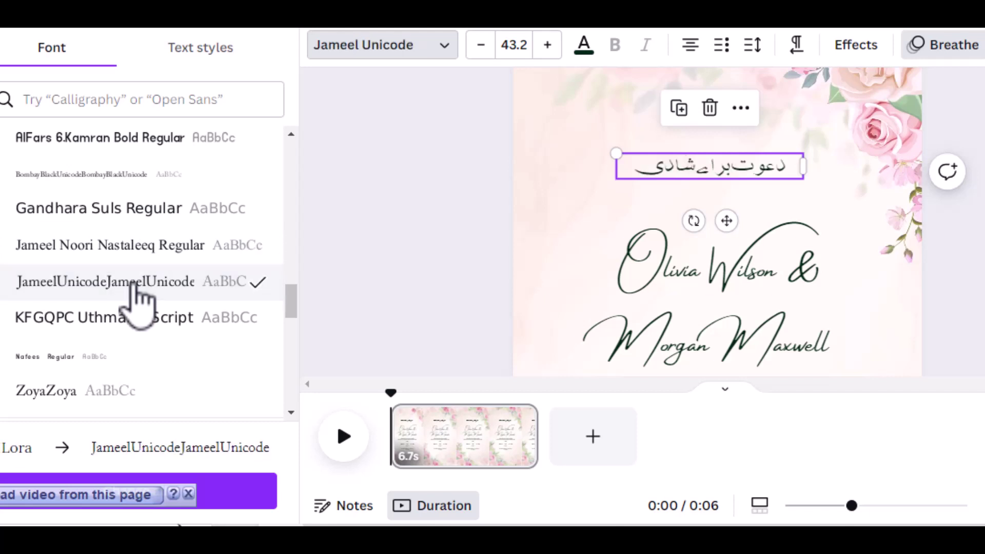
left_click(149, 247)
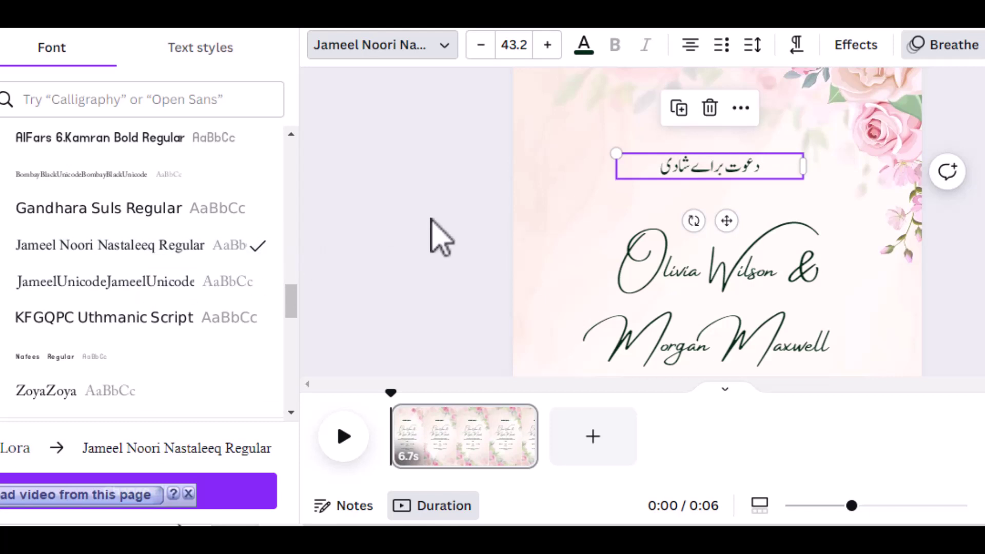
left_click(558, 234)
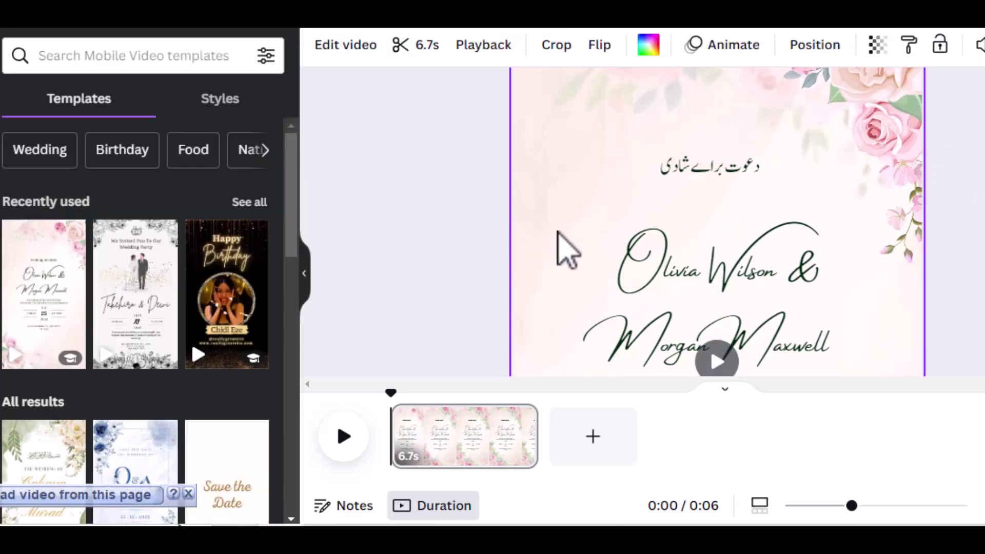
Colour the Urdu heading red (#ff3131) and increase its font size from 43.2.
left_click(700, 167)
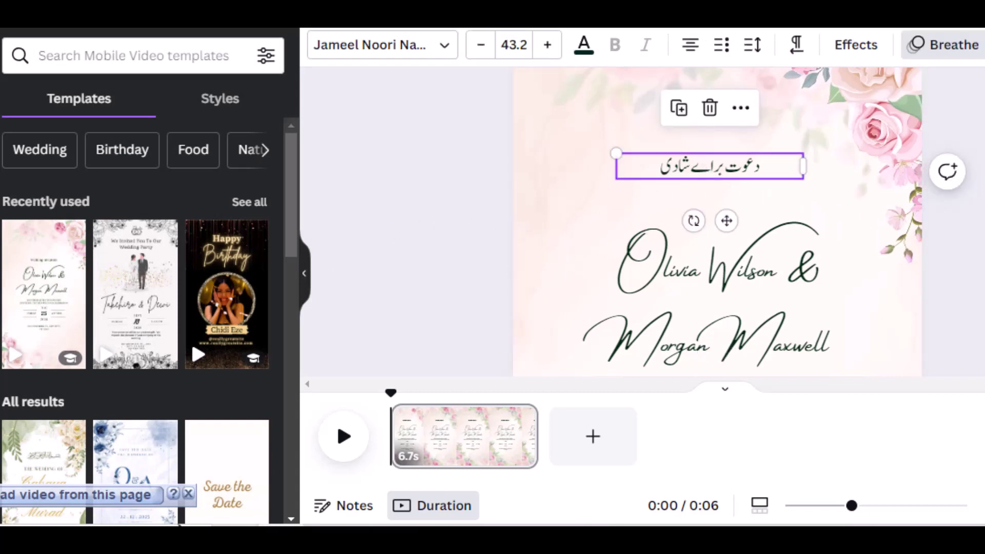
key("Escape")
left_click(691, 165)
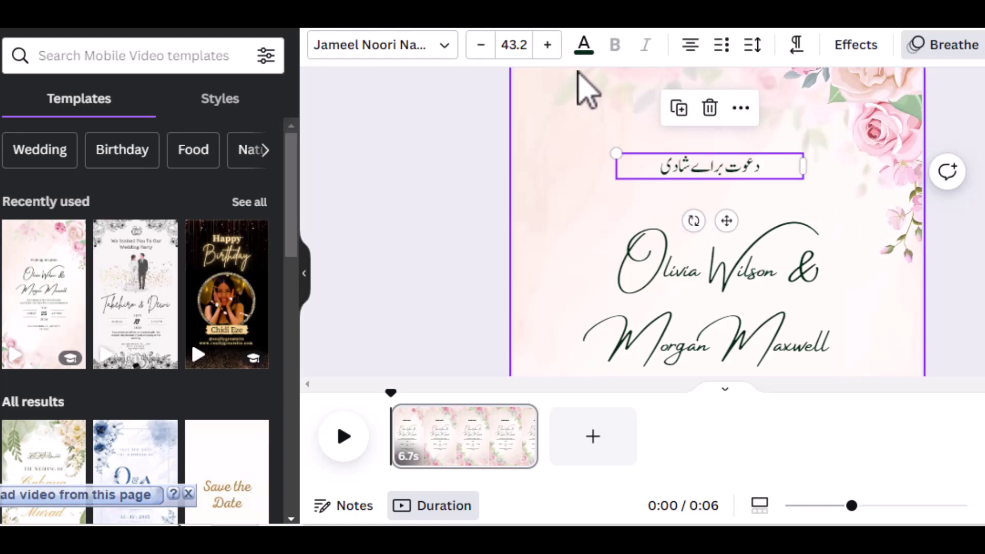
left_click(583, 45)
scroll(161, 249, "down", 3)
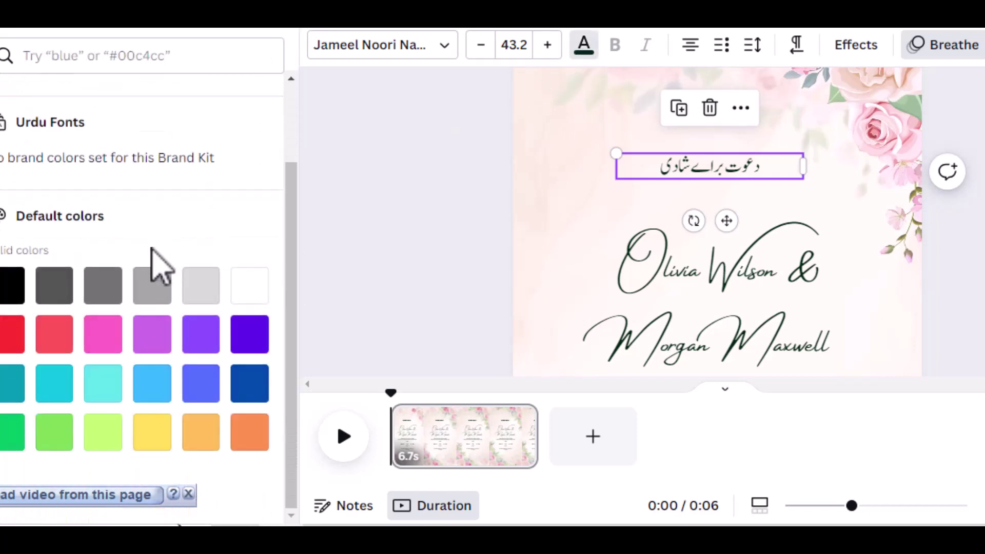
left_click(16, 339)
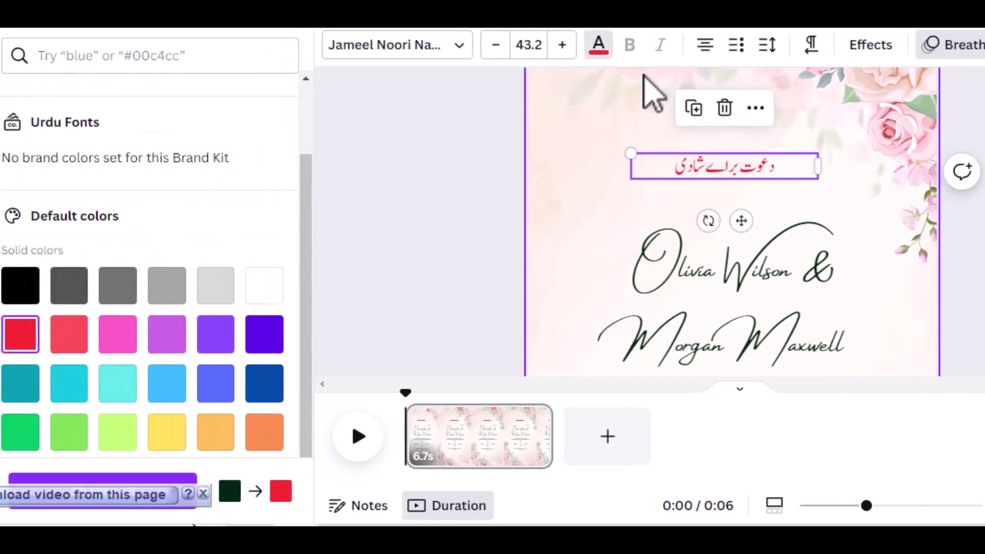
left_click(561, 56)
left_click(562, 56)
left_click(561, 56)
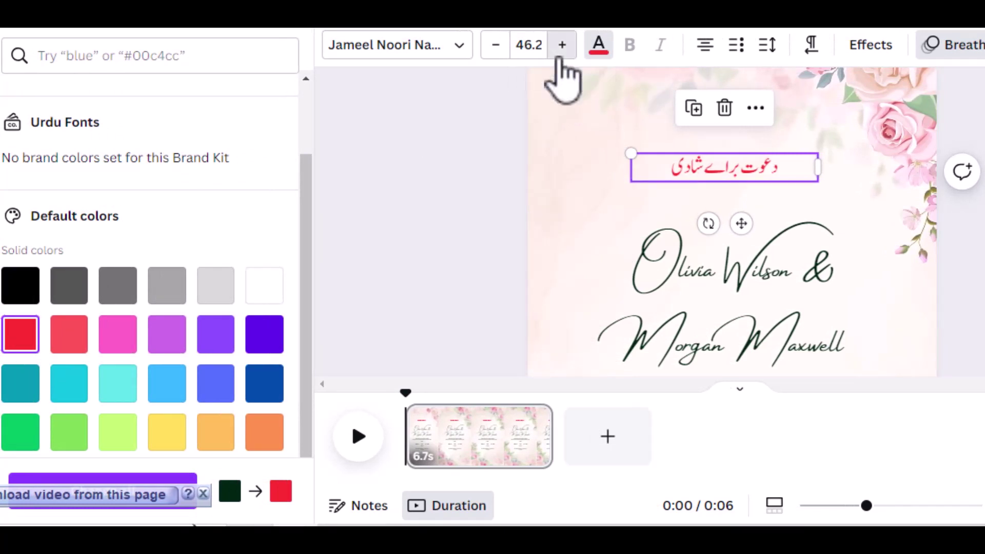
left_click(561, 55)
left_click(561, 55)
left_click(561, 55)
left_click(561, 56)
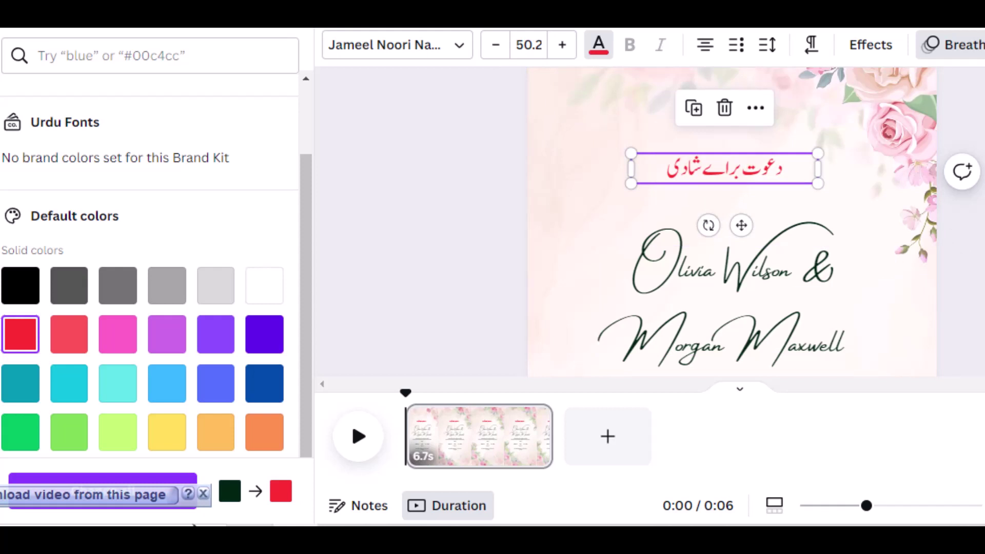
Apply an Outline effect to the Urdu heading with thickness 61.
left_click(874, 45)
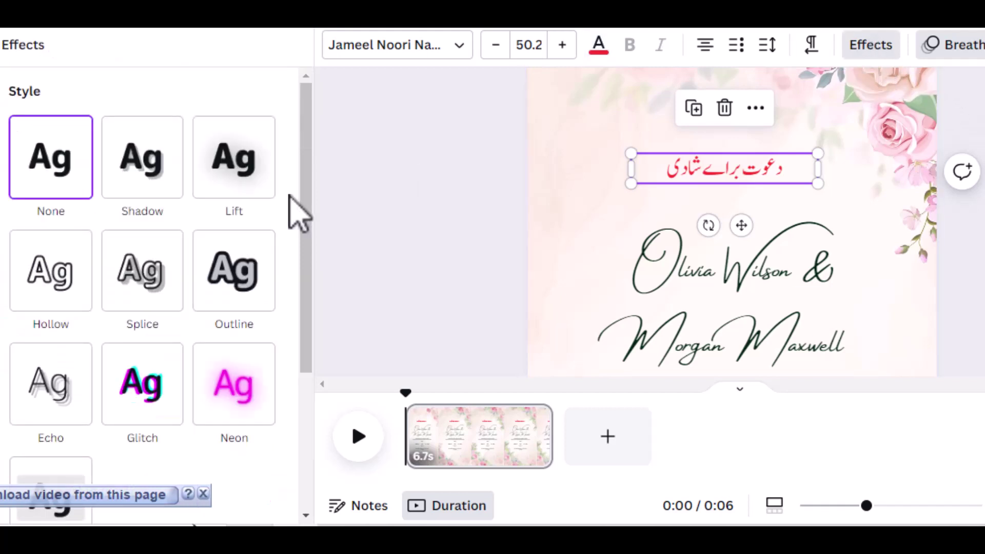
scroll(241, 272, "down", 2)
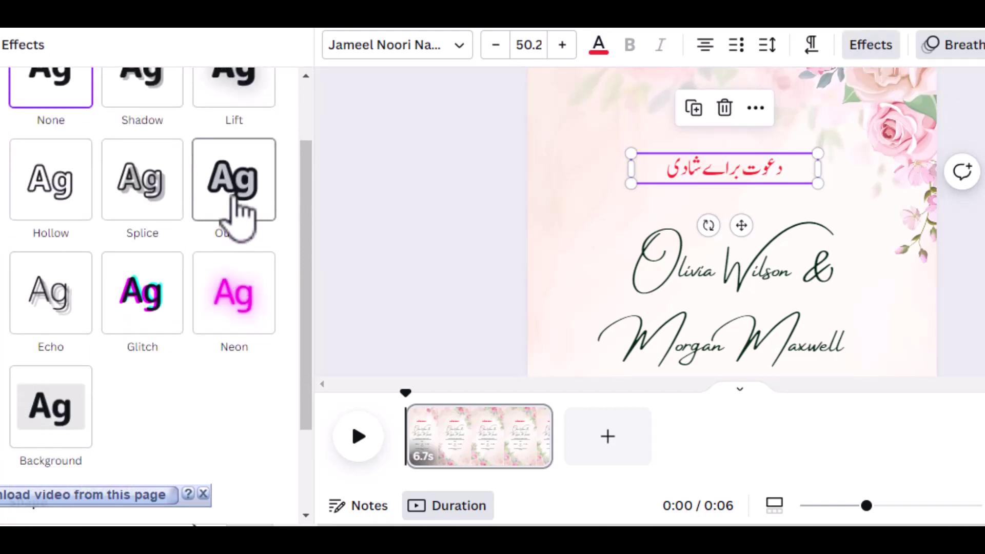
left_click(237, 211)
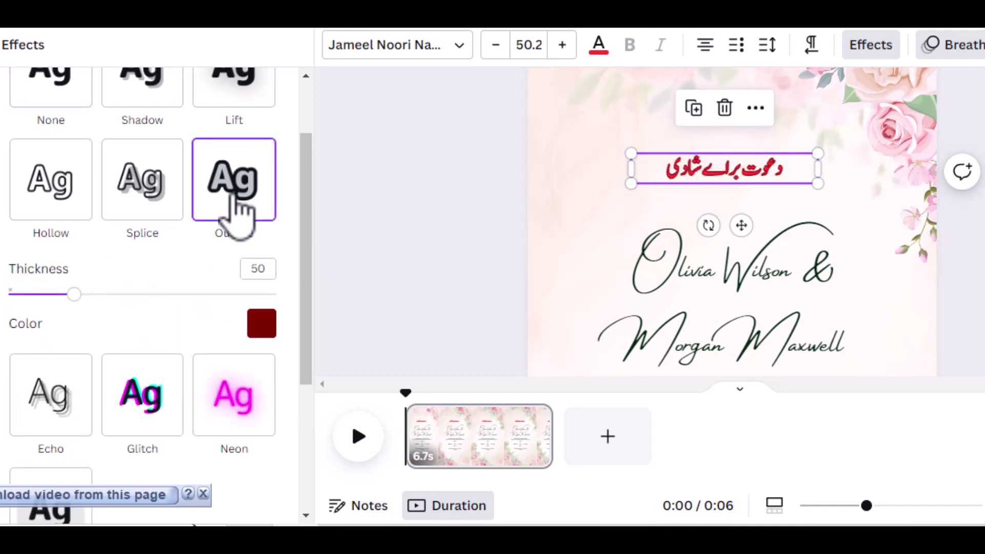
scroll(235, 213, "down", 2)
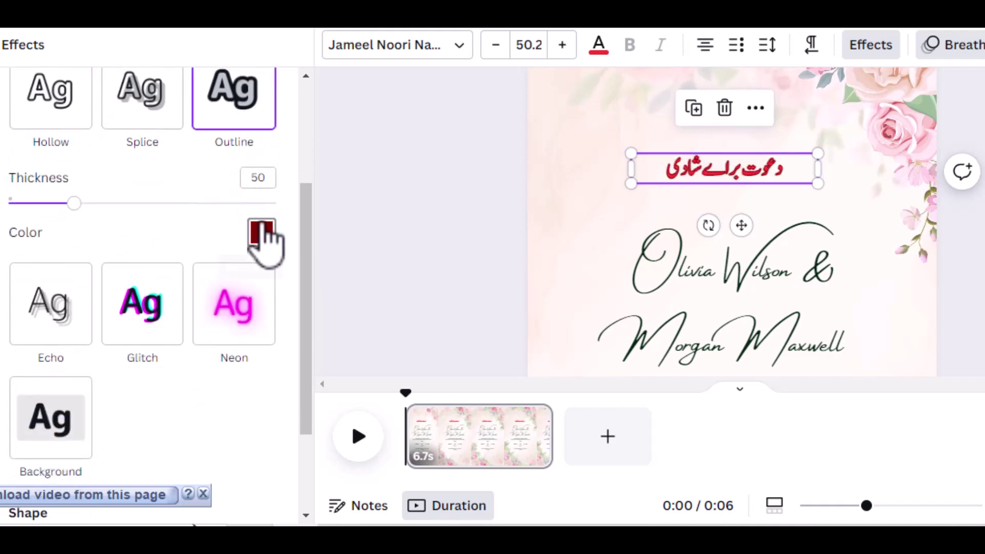
mouse_move(74, 204)
left_mouse_down()
mouse_move(125, 203)
mouse_move(9, 203)
mouse_move(89, 204)
left_mouse_up()
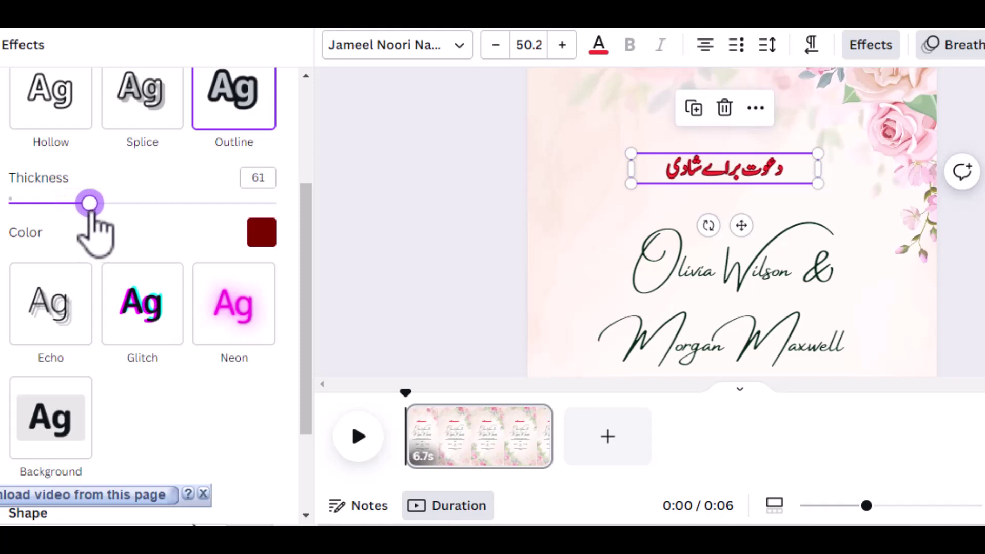
Set the heading's outline colour to the dark green document colour.
left_click(261, 233)
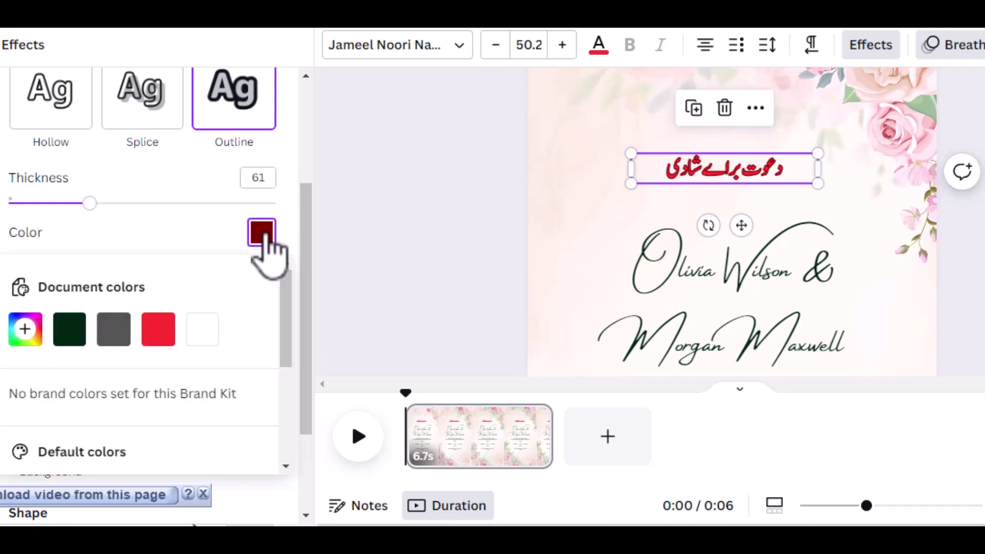
left_click(75, 331)
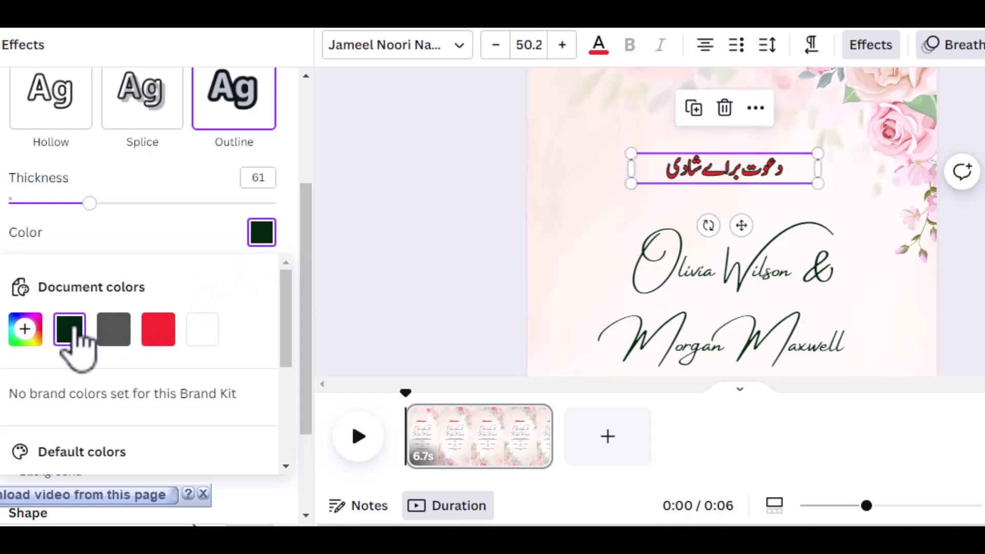
scroll(261, 154, "up", 2)
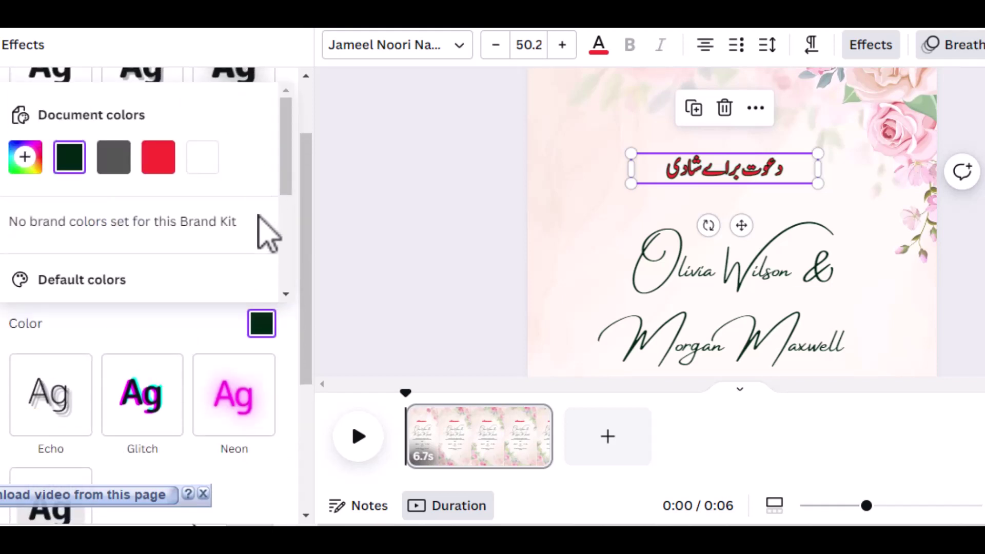
scroll(372, 214, "up", 2)
scroll(272, 191, "down", 3)
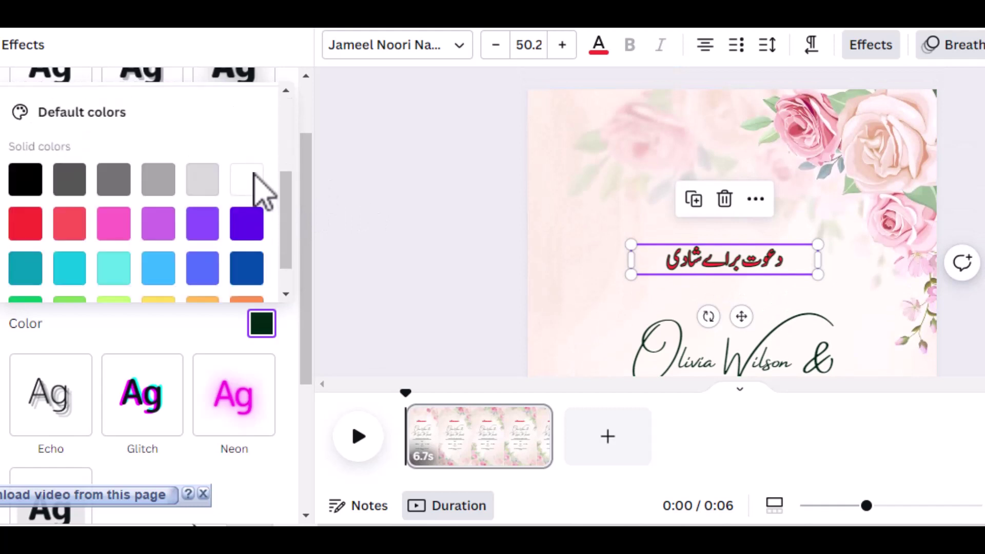
scroll(259, 191, "down", 2)
scroll(234, 382, "down", 4)
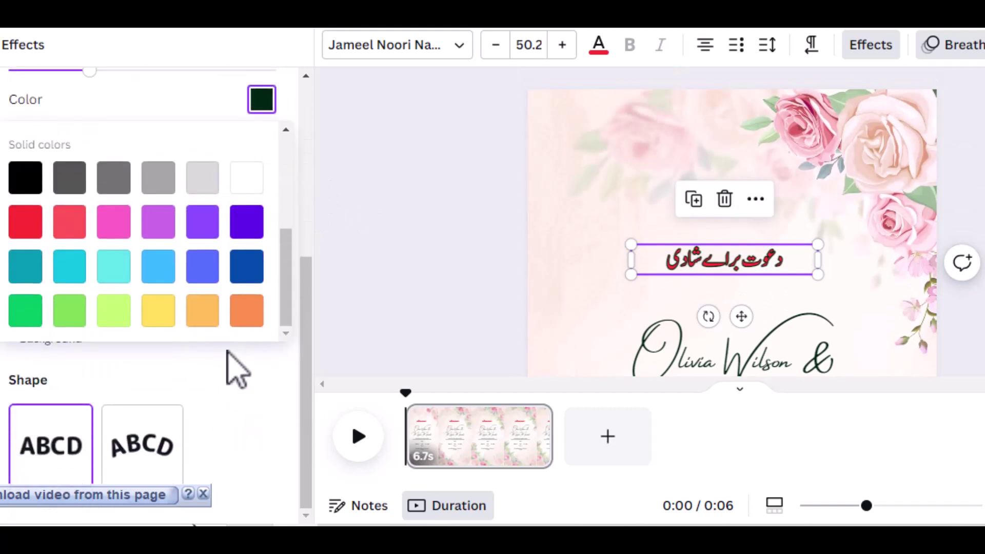
scroll(233, 367, "up", 5)
scroll(242, 358, "up", 3)
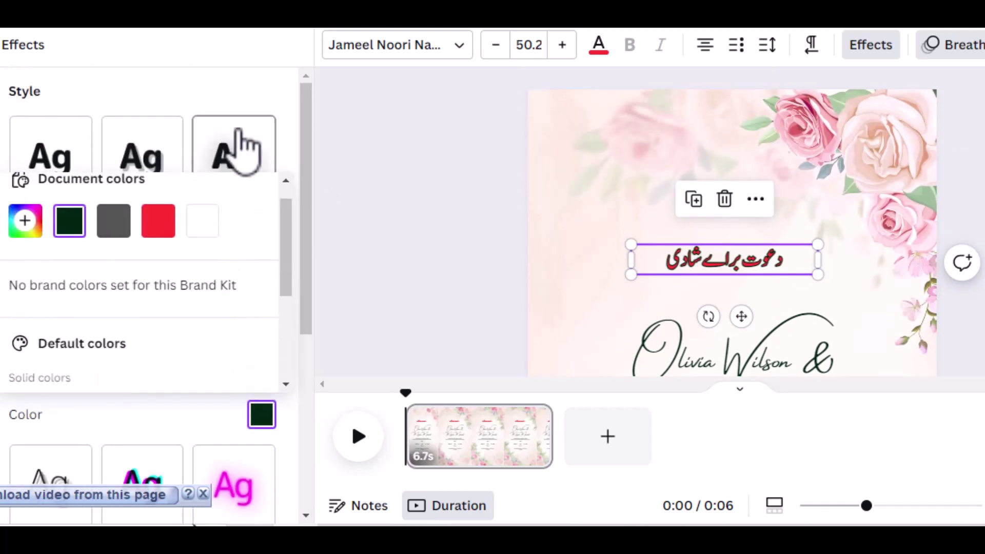
left_click(308, 186)
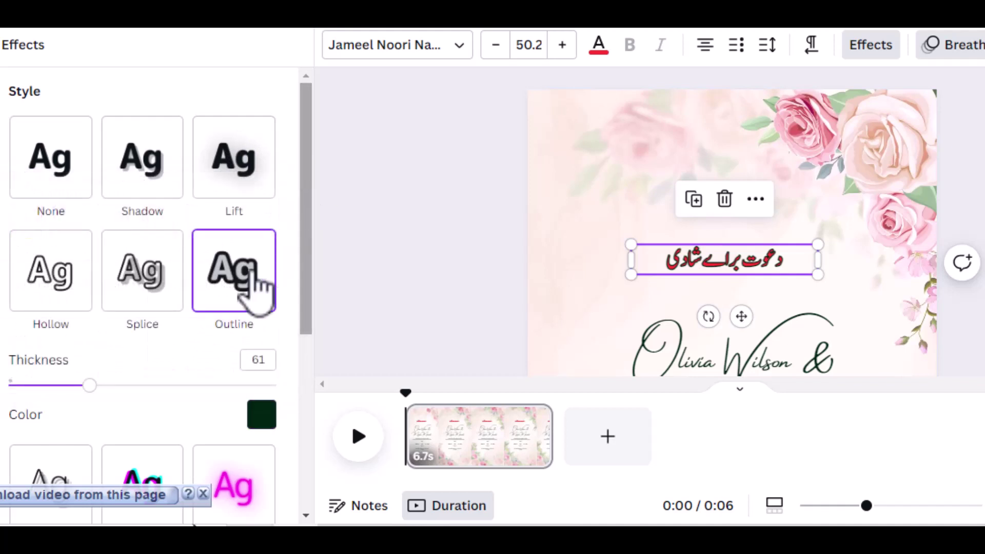
scroll(236, 277, "down", 2)
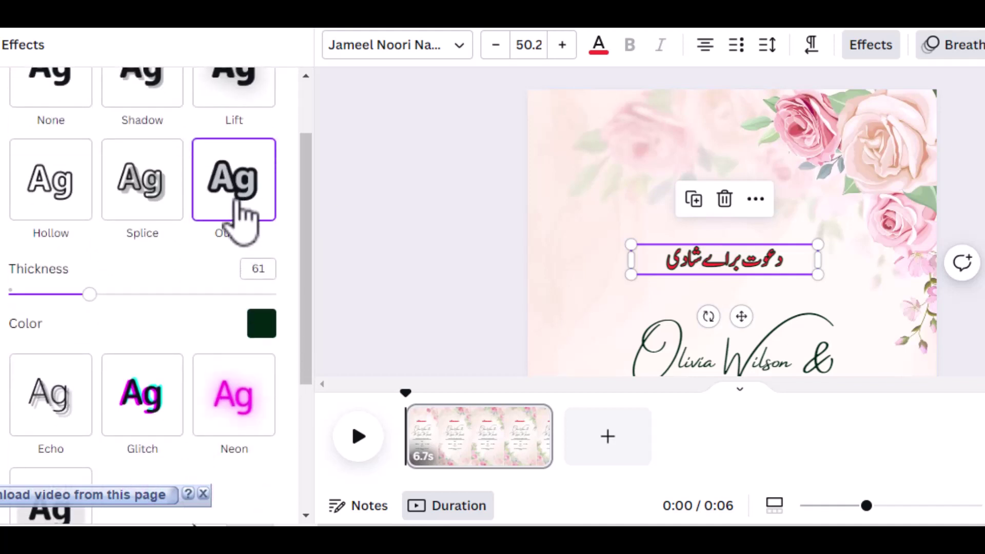
Try Splice, Hollow, Shadow and Lift effects, then set the heading's effect to None.
left_click(160, 188)
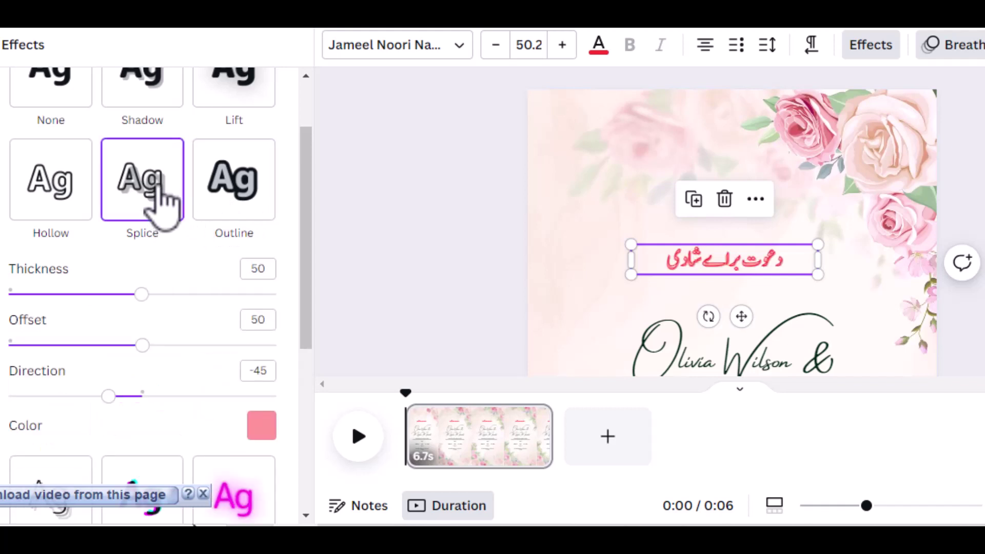
left_click(45, 196)
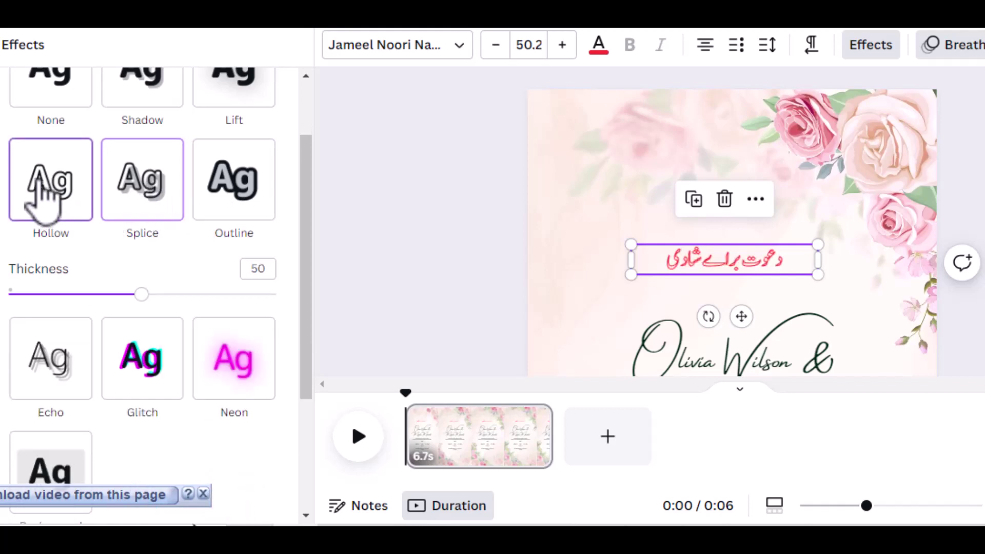
scroll(67, 205, "up", 2)
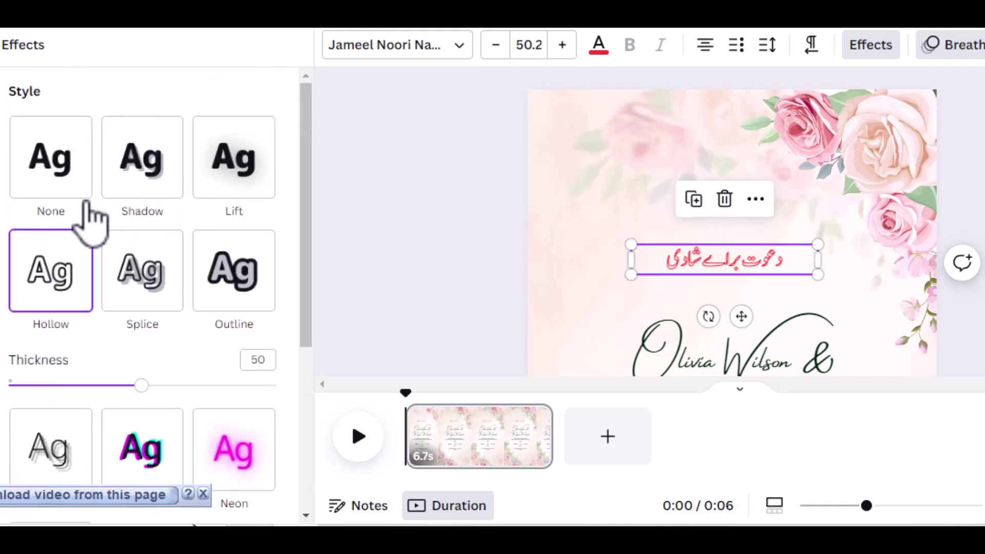
left_click(155, 163)
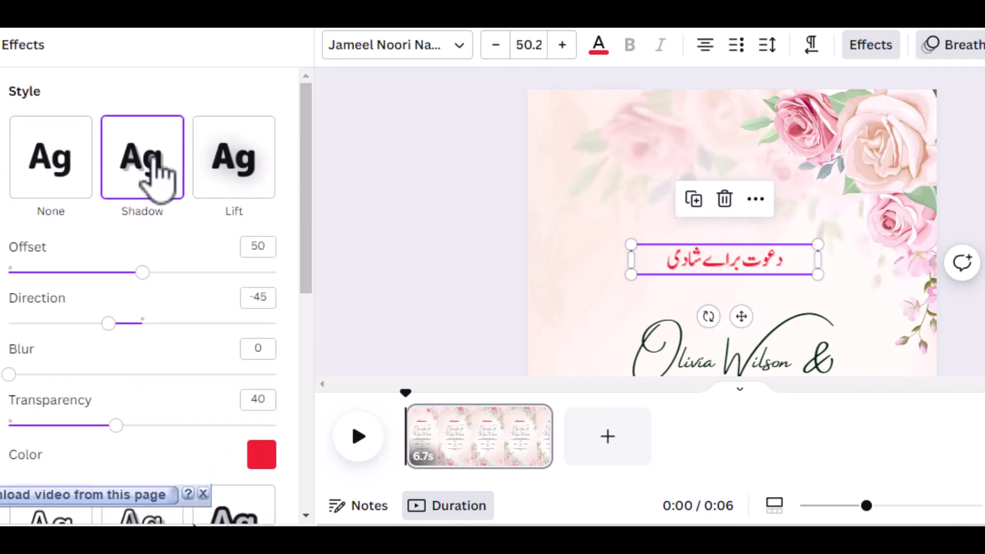
left_click(234, 162)
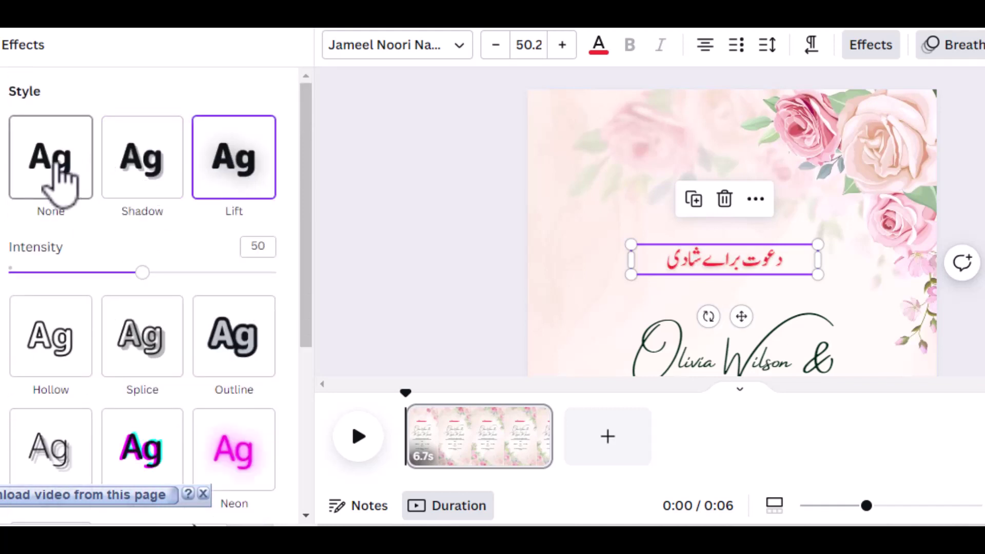
left_click(60, 184)
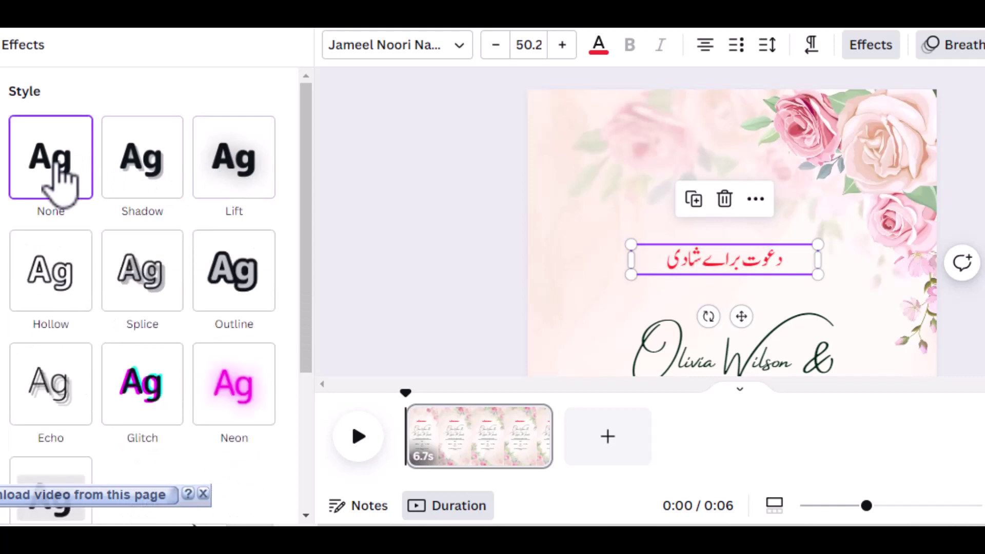
scroll(85, 212, "down", 2)
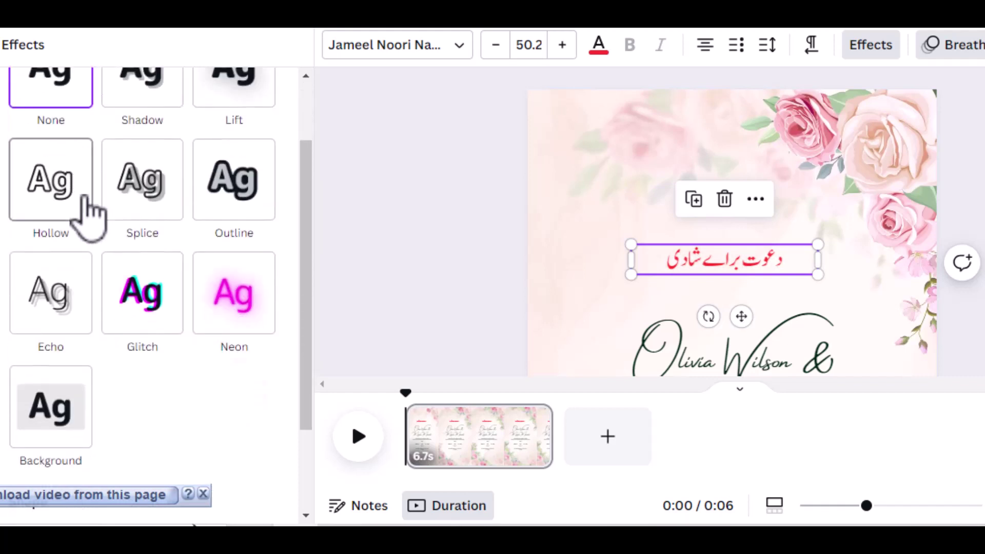
scroll(87, 211, "down", 2)
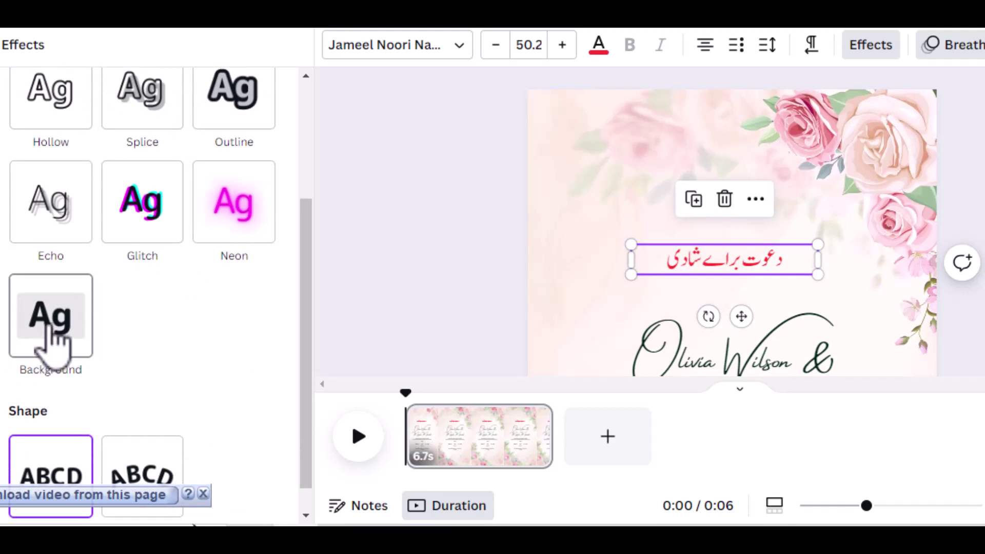
Add a rounded Background effect behind the Urdu heading and colour it dark green.
left_click(52, 331)
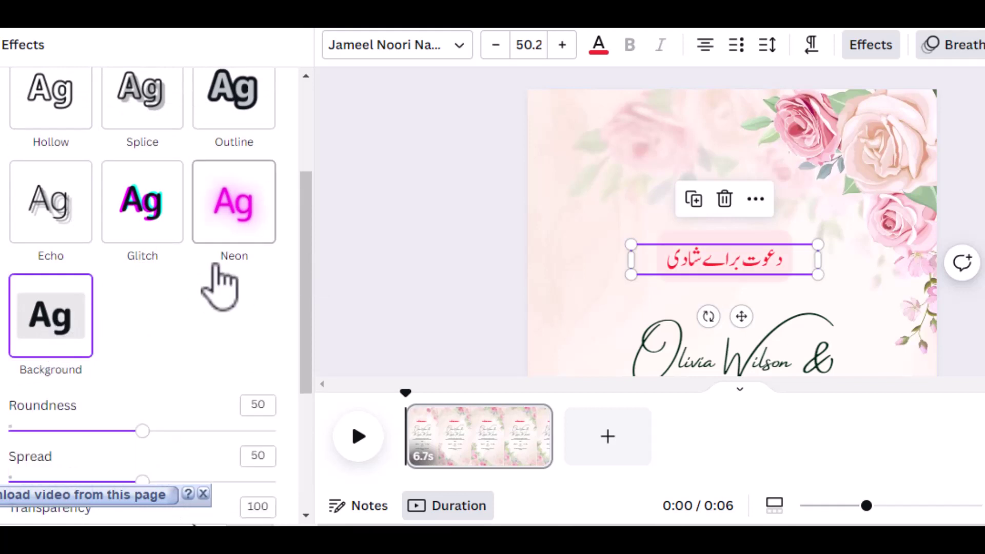
scroll(220, 284, "down", 3)
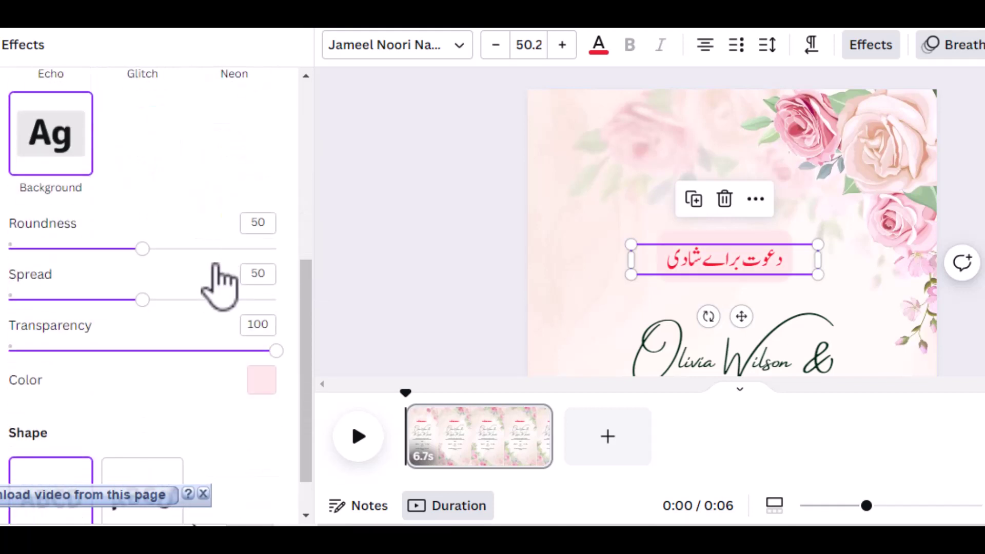
left_click(260, 379)
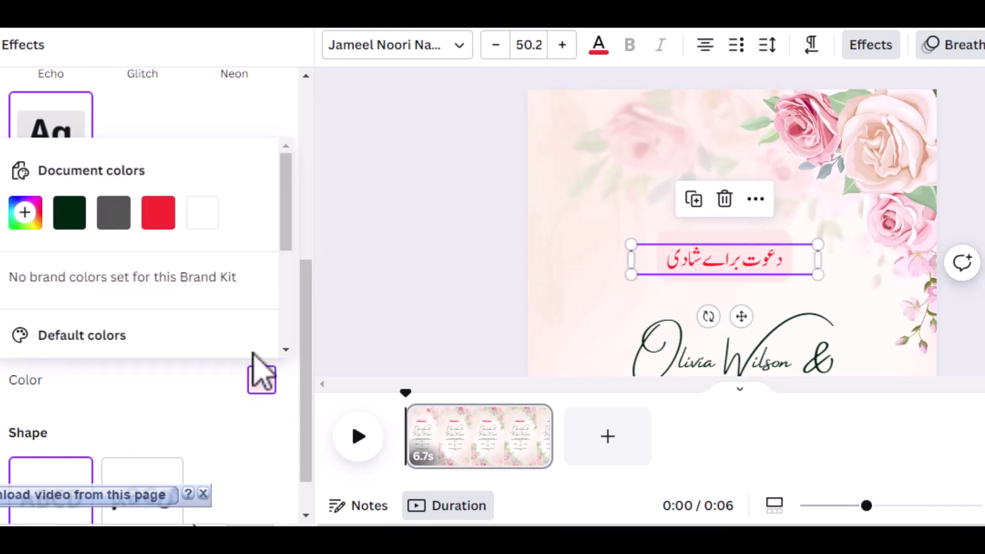
left_click(165, 215)
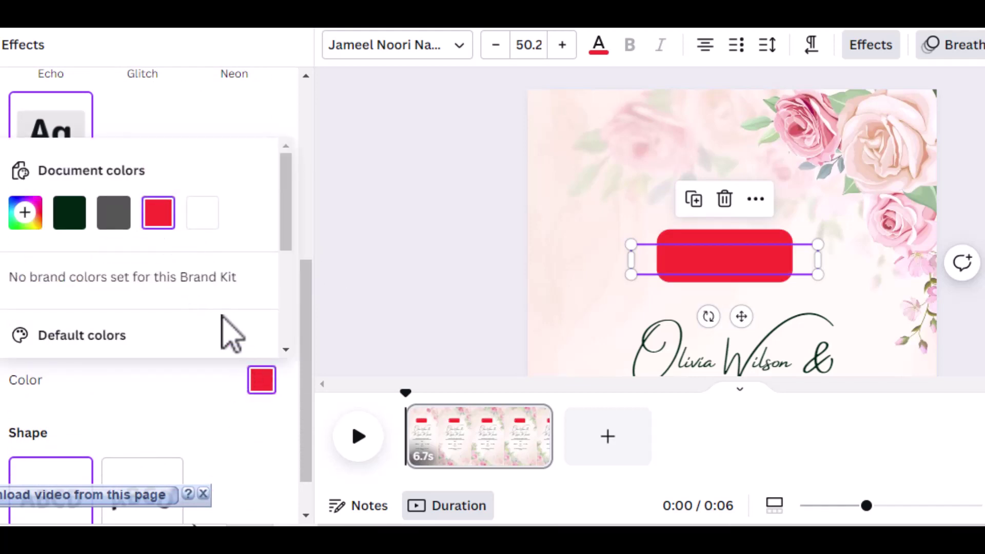
left_click(122, 215)
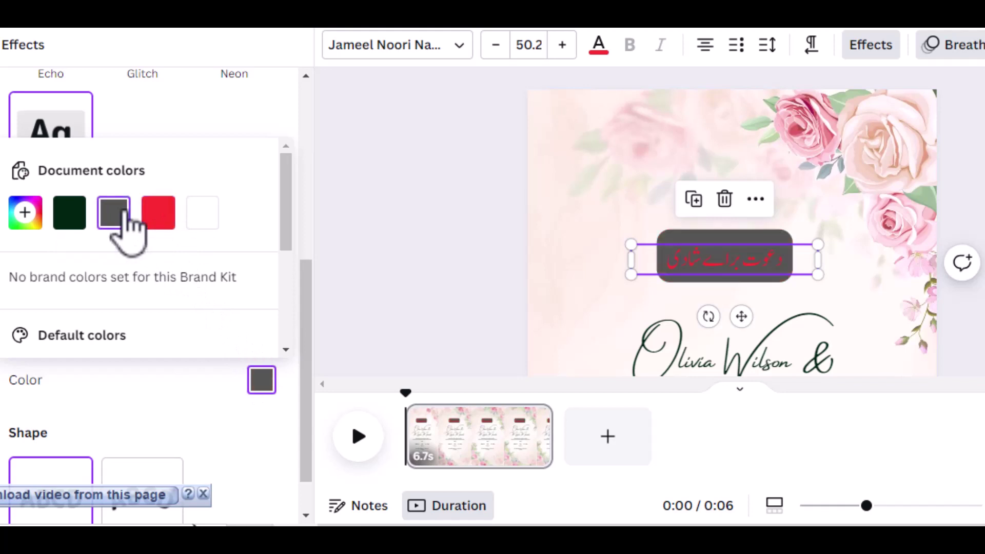
left_click(262, 382)
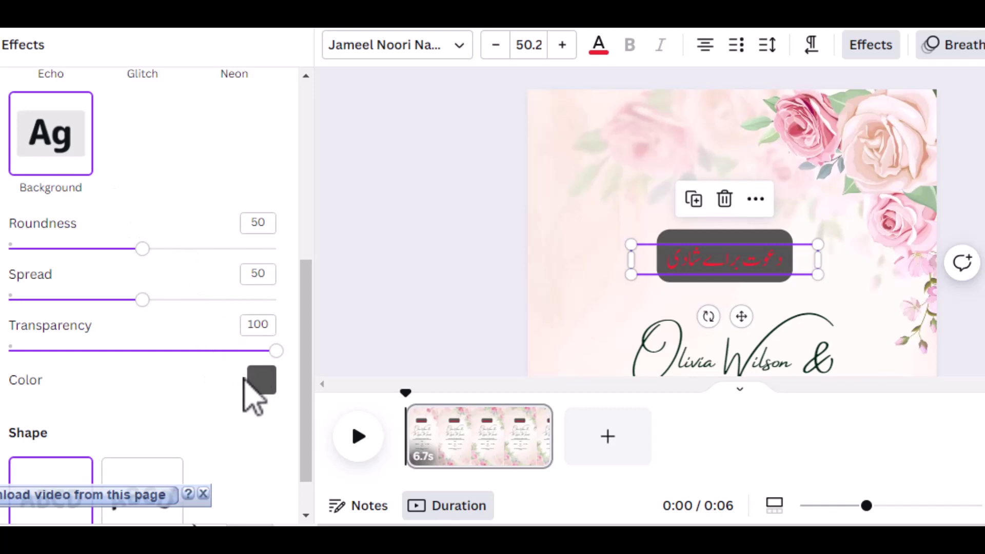
left_click(260, 382)
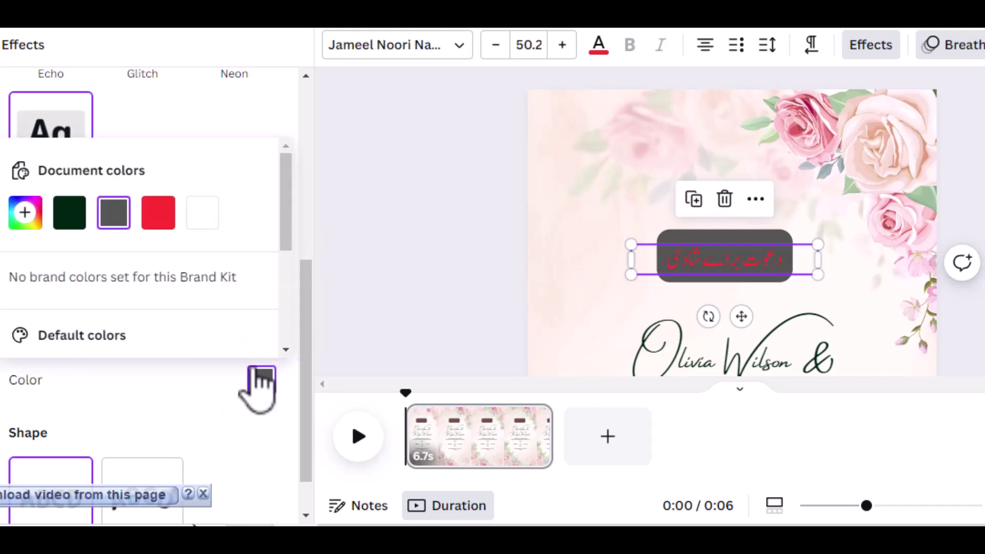
left_click(71, 218)
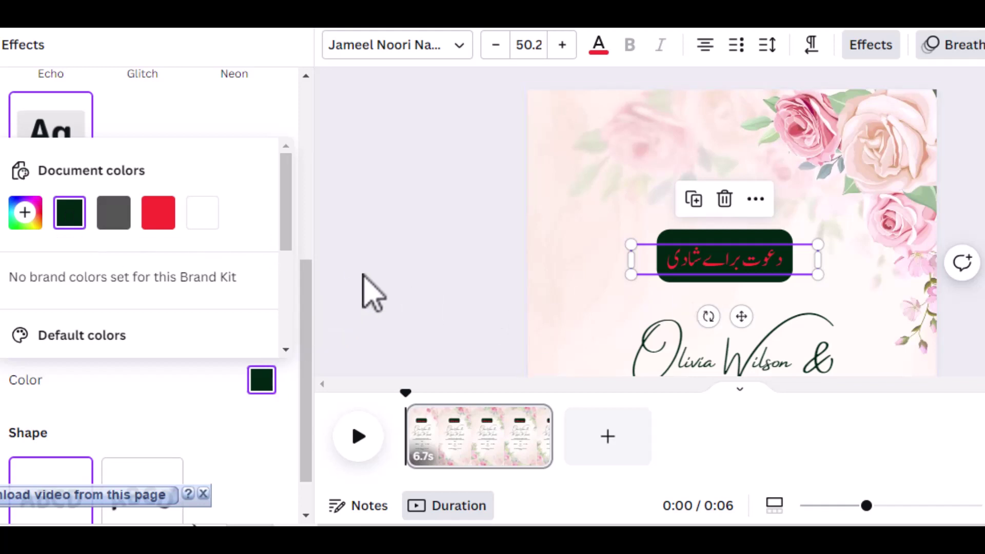
Turn the Urdu heading text white (#ffffff) using the document colour swatch.
left_click(603, 51)
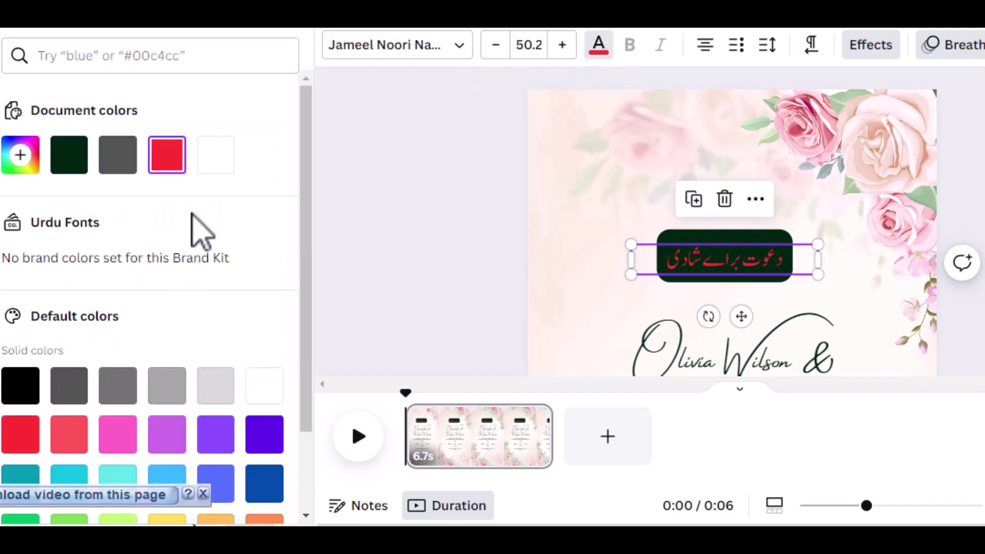
left_click(219, 151)
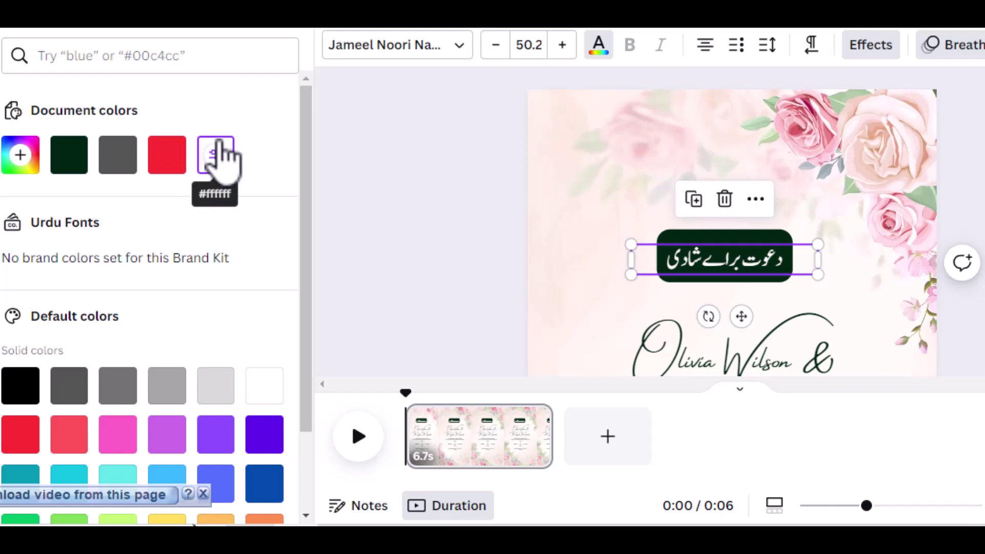
left_click(450, 244)
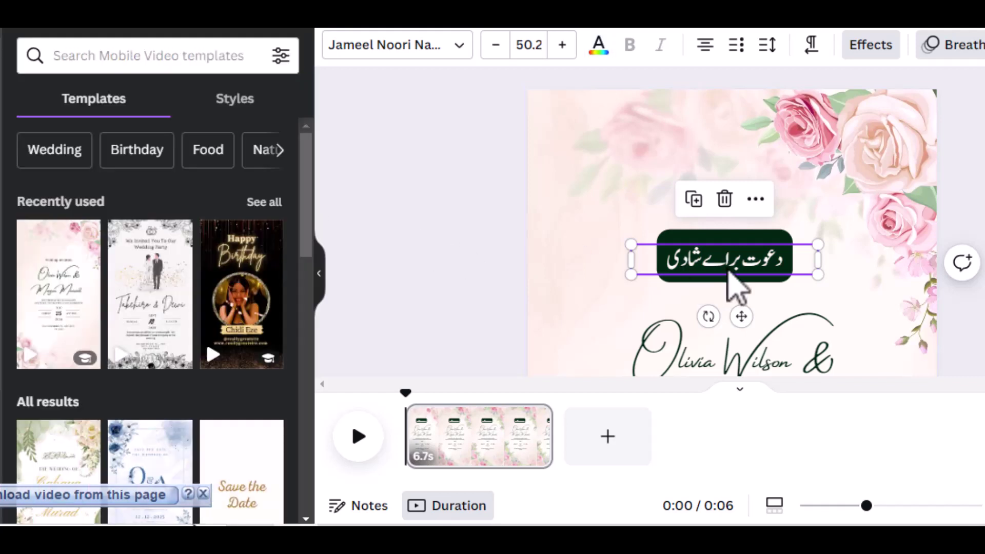
Retype the couple's names in Urdu on three lines, the middle line ہمراہ.
left_click(841, 277)
scroll(362, 160, "down", 3)
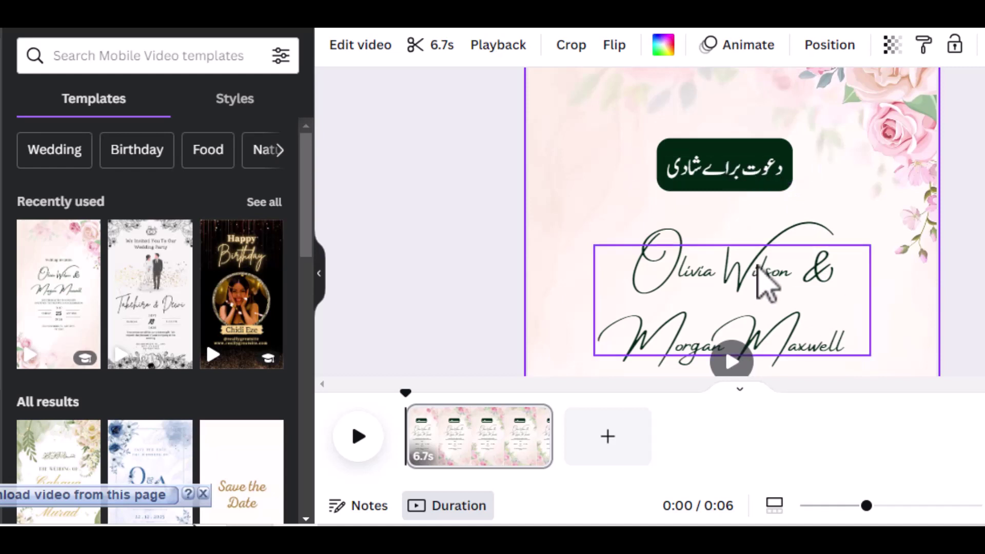
scroll(759, 272, "down", 2)
left_click(758, 199)
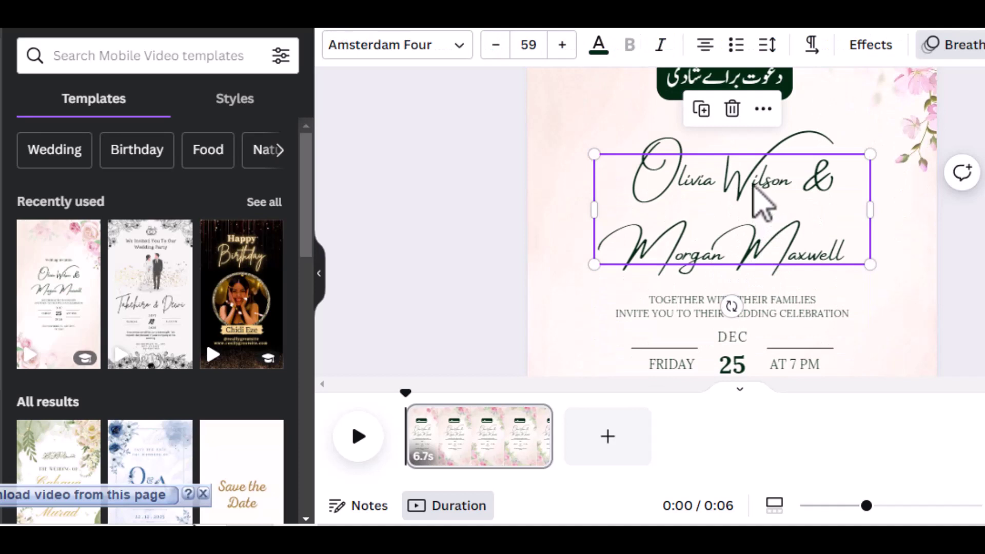
double_click(753, 186)
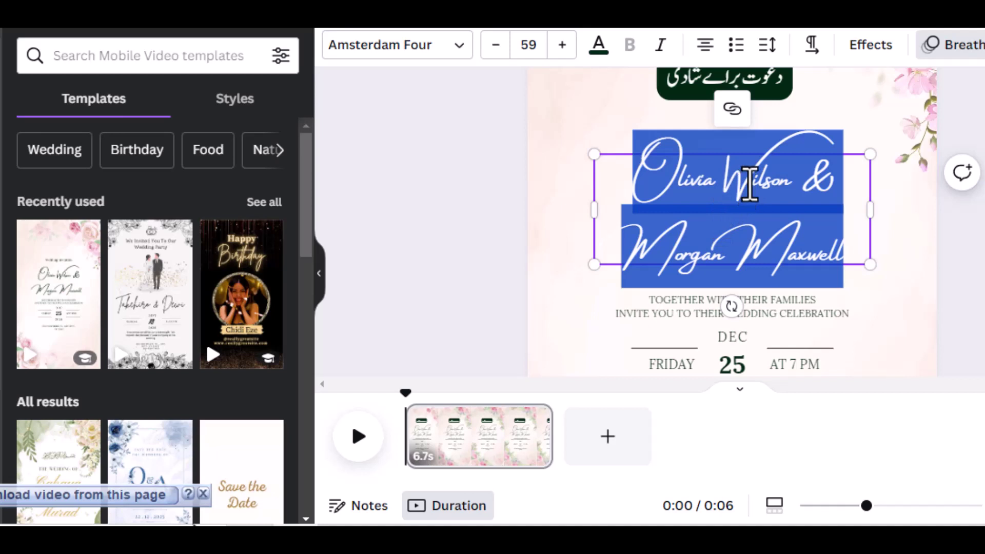
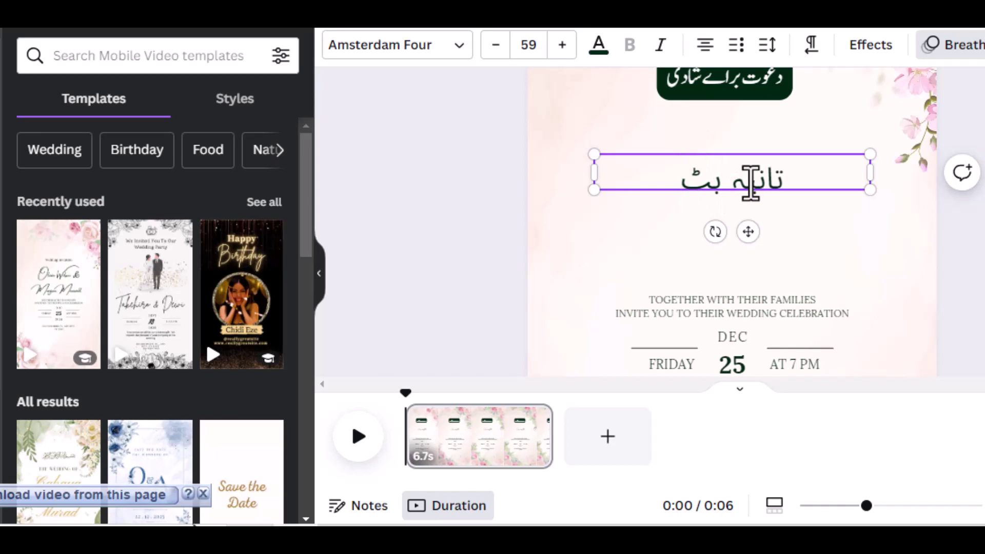
key("Return")
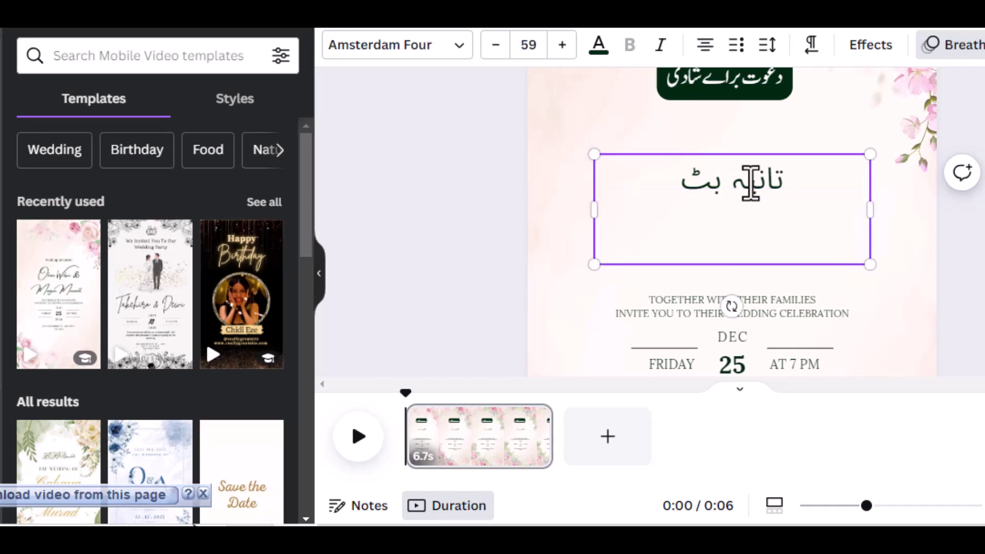
type("ہمراہ")
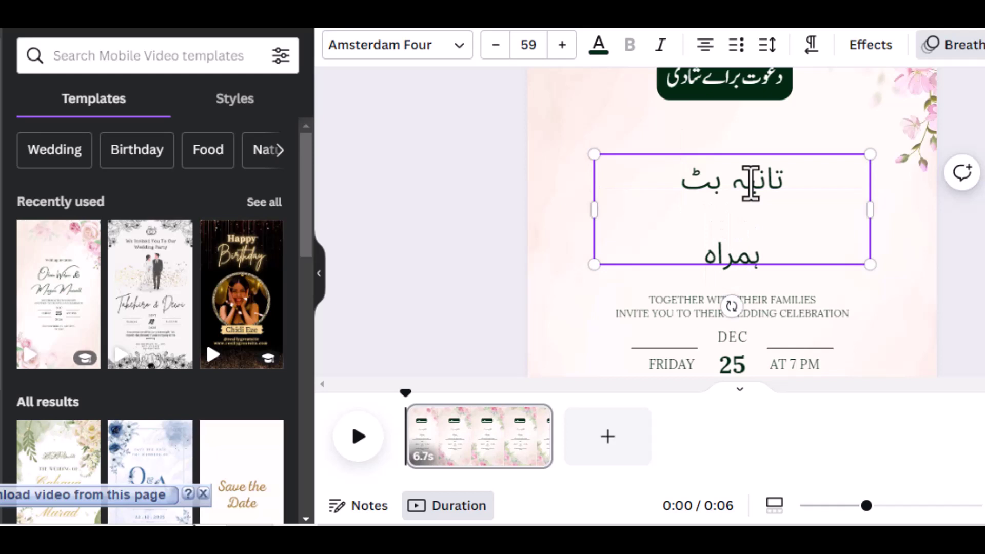
key("Return")
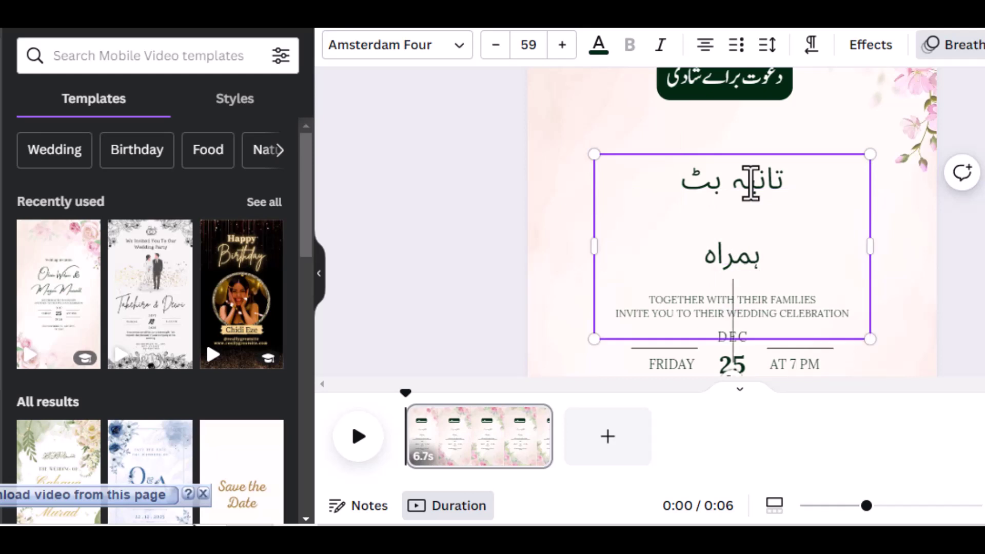
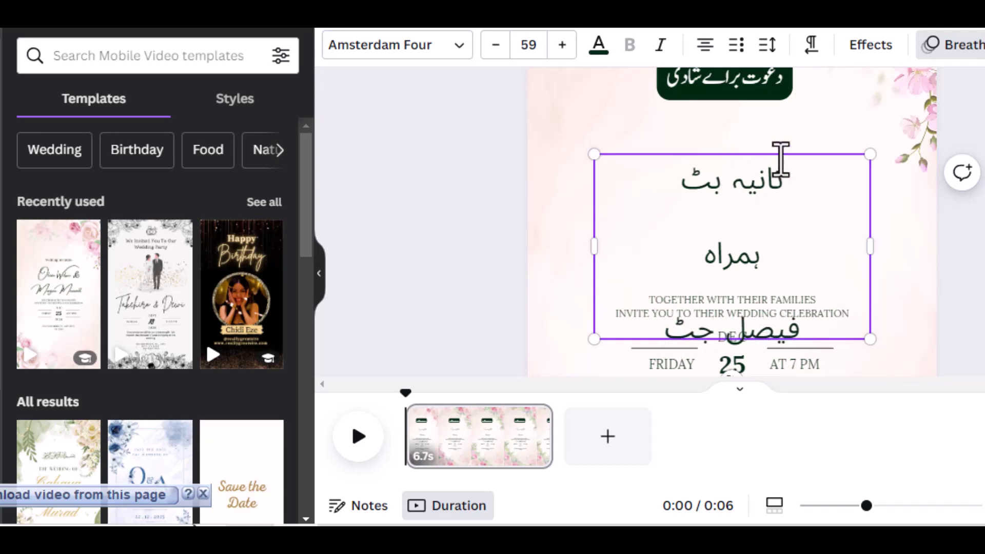
Move the Urdu names block higher on the page.
left_click(886, 196)
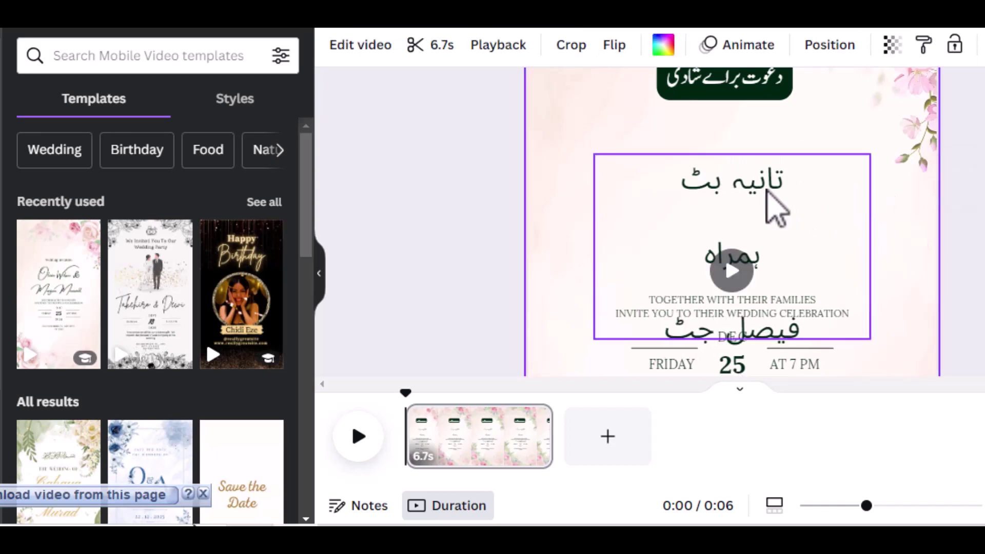
left_click_drag(767, 189, 759, 141)
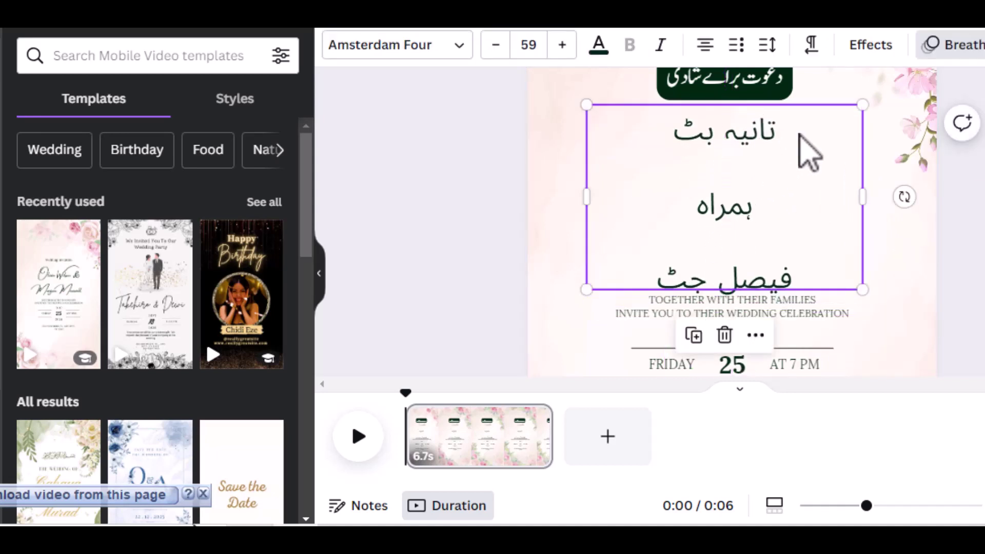
left_click(769, 161)
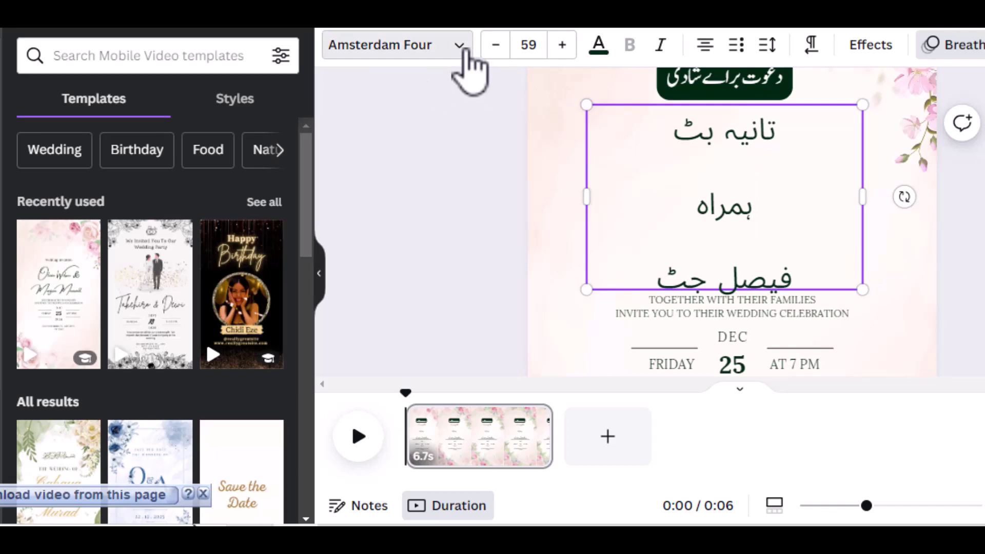
Apply the AA Sameer Rafiya Unicode Regular font to all three Urdu name lines.
left_click(463, 52)
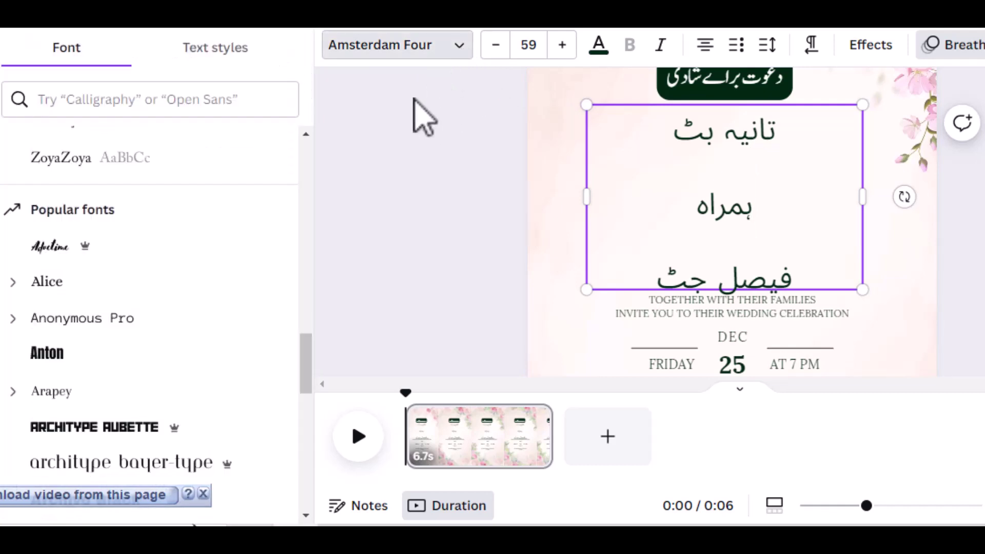
scroll(190, 200, "up", 5)
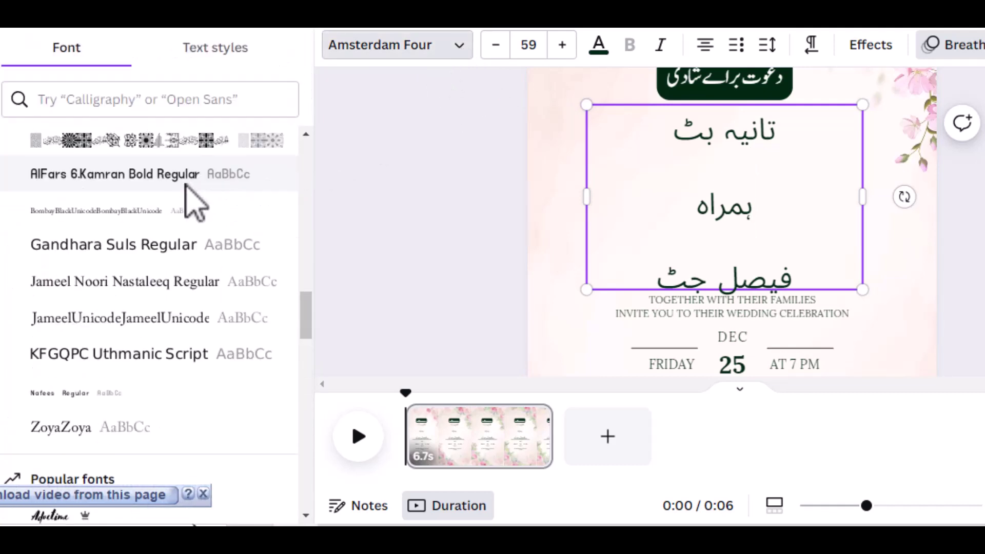
left_click(167, 246)
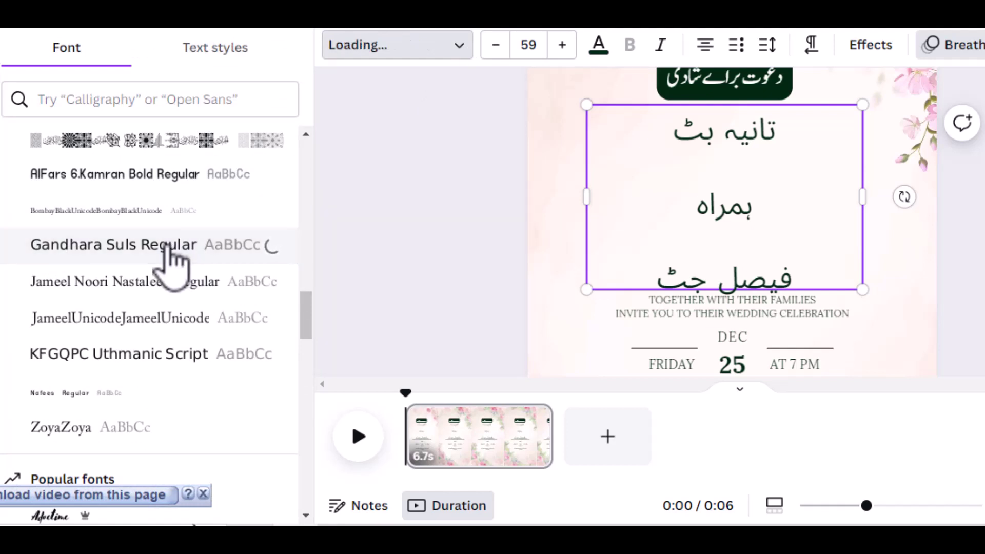
scroll(167, 246, "up", 2)
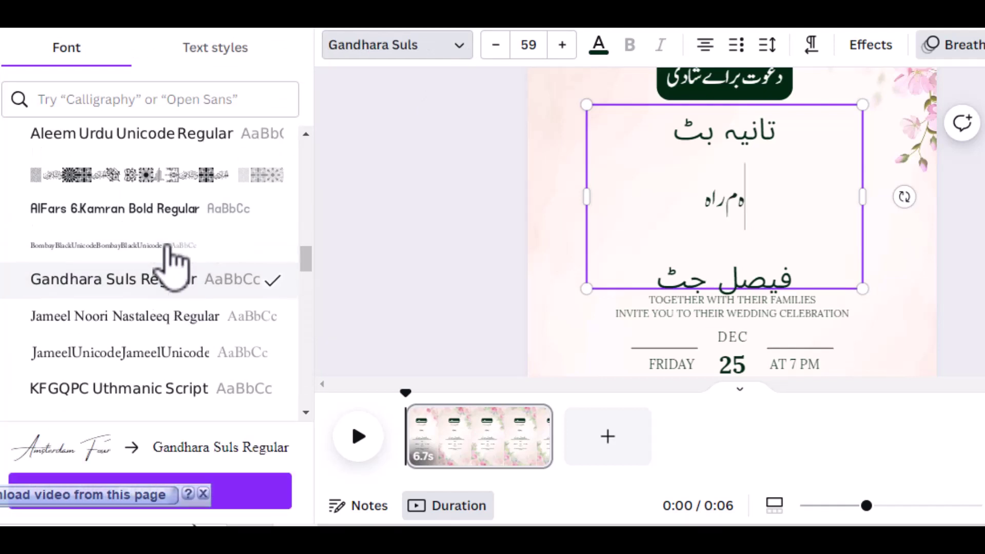
left_click(177, 164)
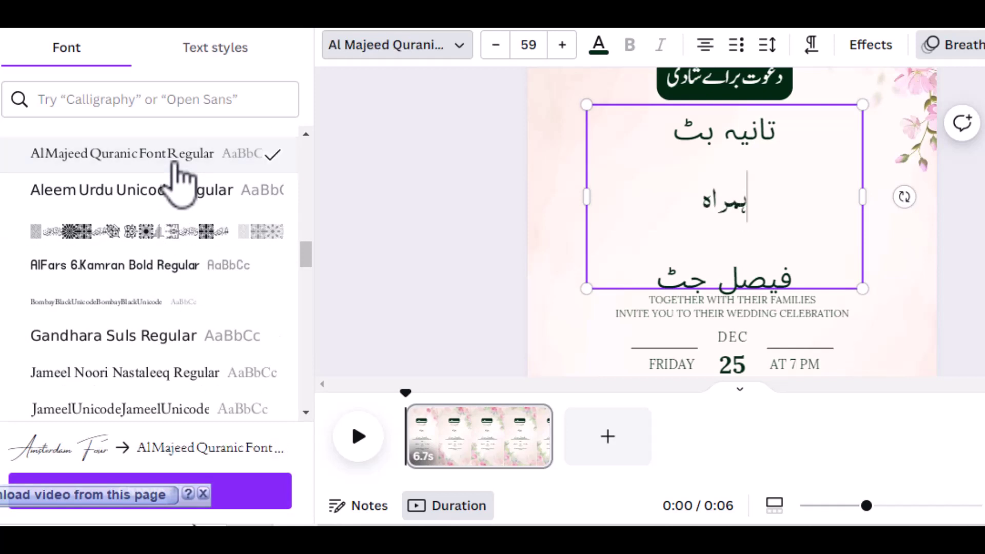
scroll(175, 172, "up", 2)
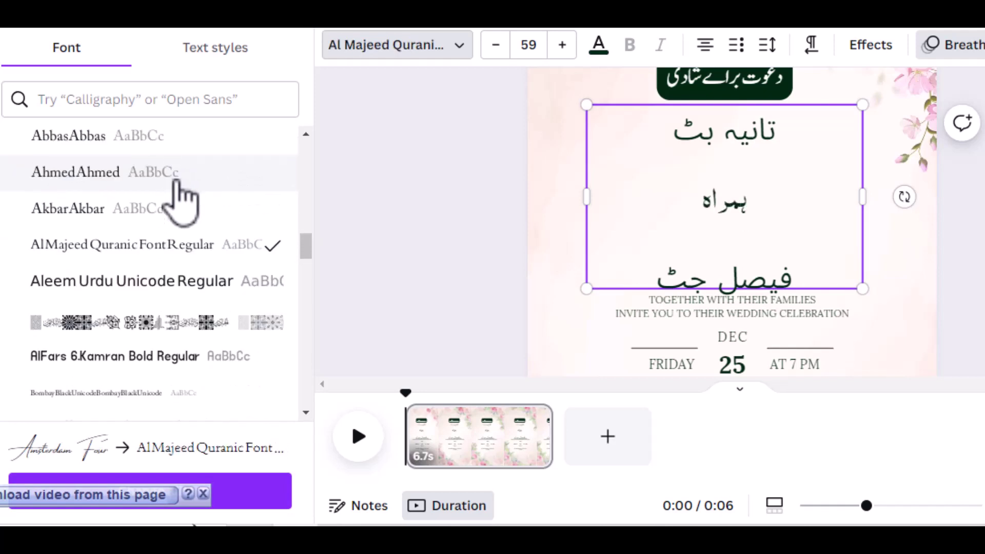
double_click(793, 201)
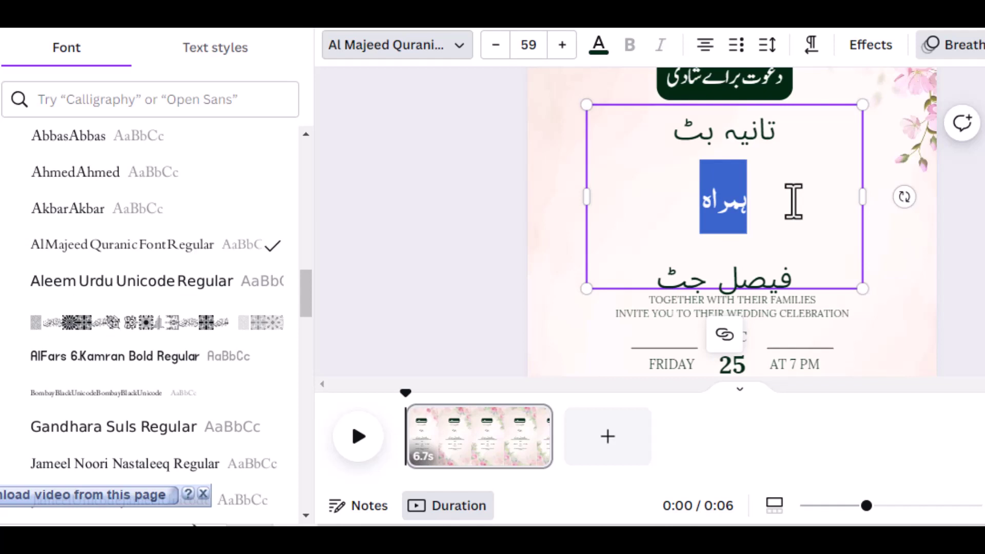
key("ctrl+a")
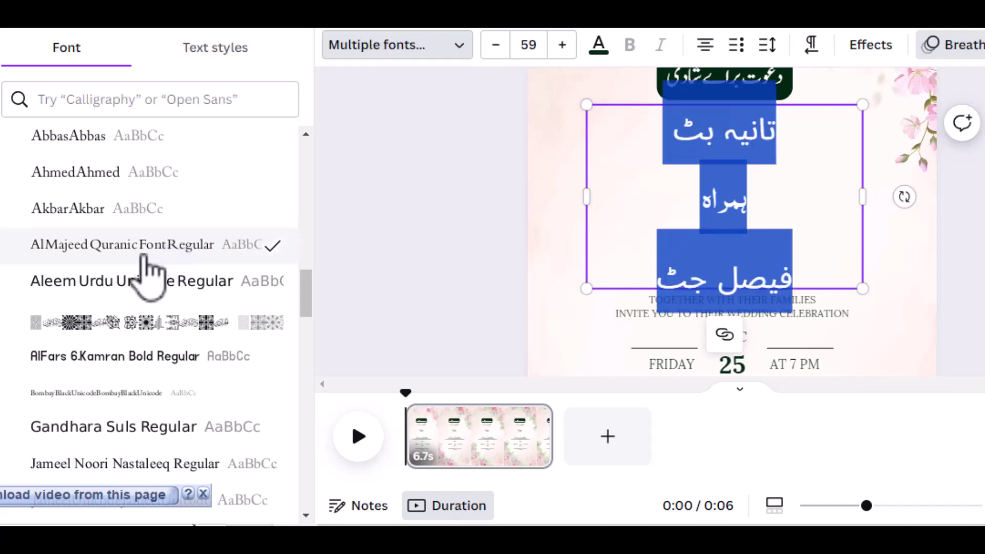
left_click(134, 245)
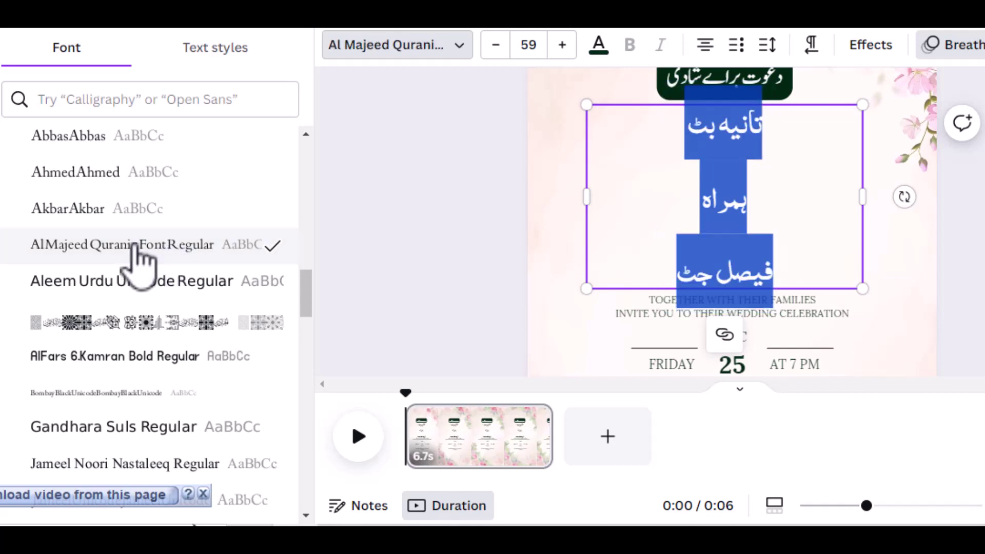
left_click(119, 283)
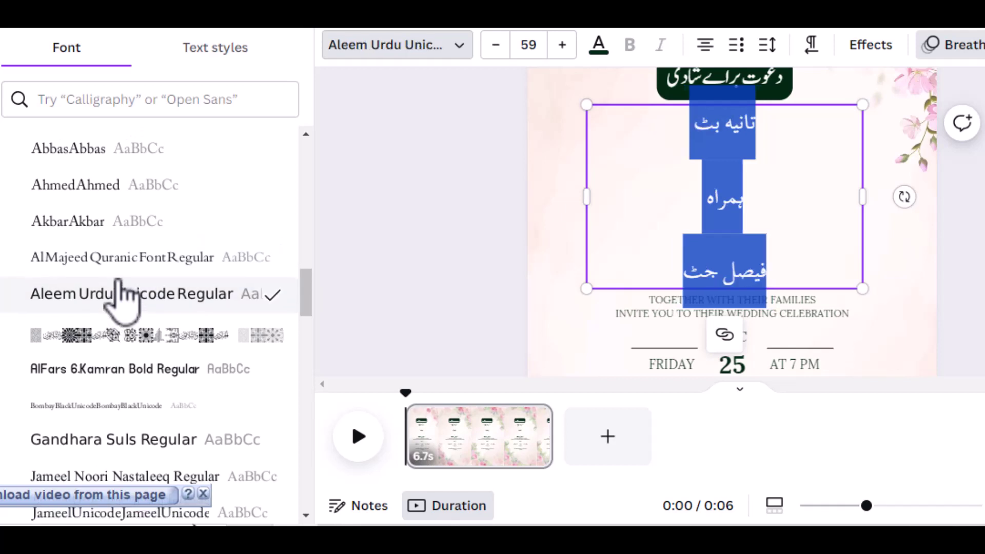
scroll(119, 294, "up", 3)
left_click(123, 254)
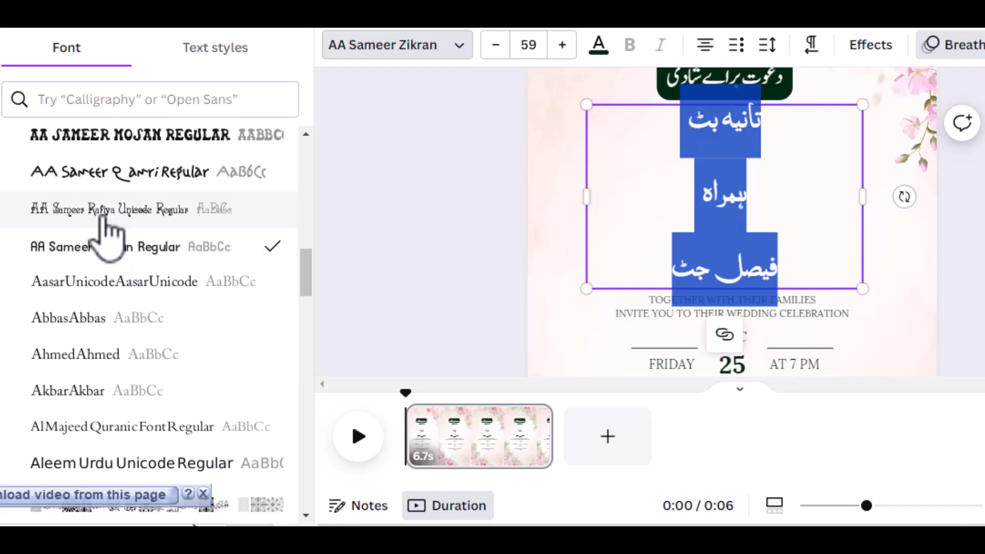
left_click(106, 220)
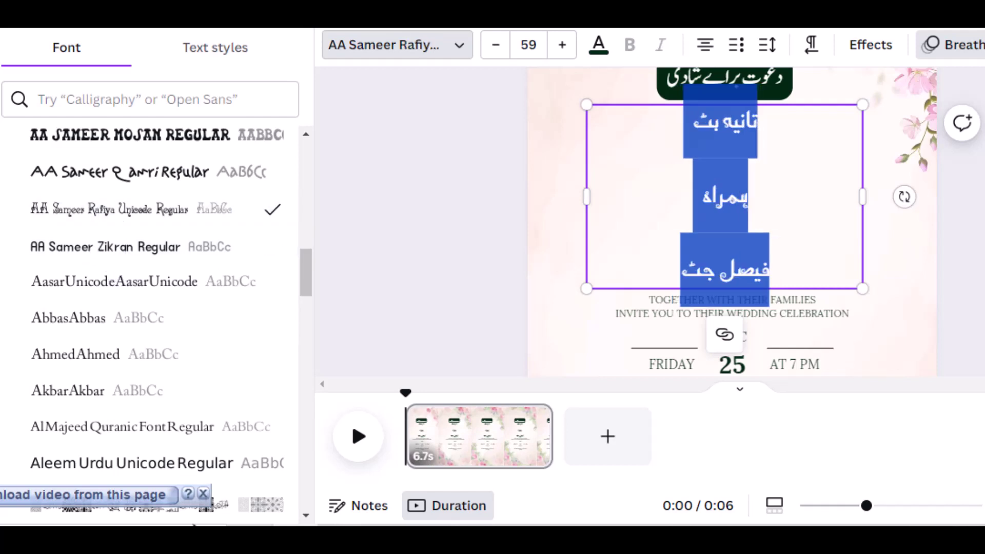
Enlarge the Urdu names text from size 59 to 65.
left_click(561, 47)
left_click(561, 47)
left_click(561, 47)
left_click(562, 47)
left_click(562, 47)
left_click(561, 47)
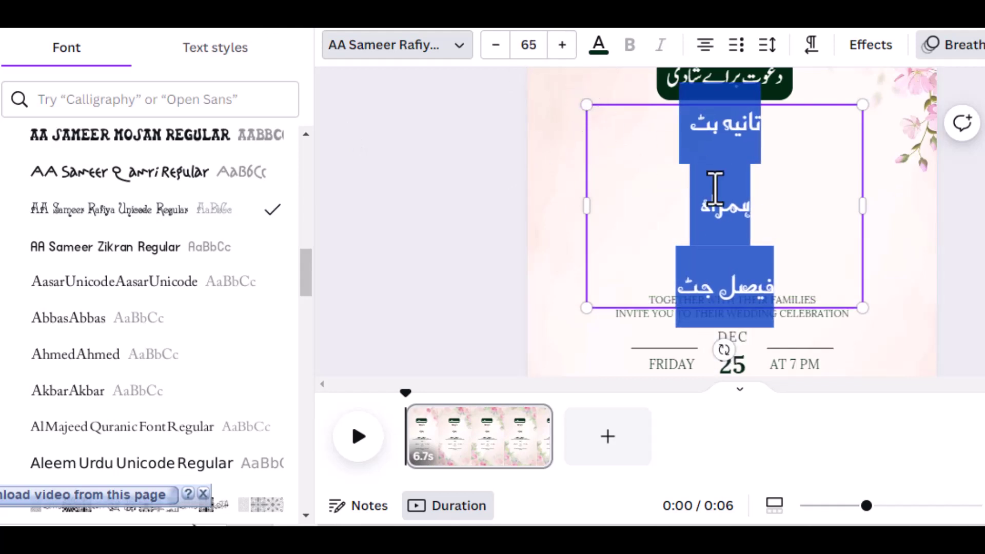
scroll(977, 292, "up", 2)
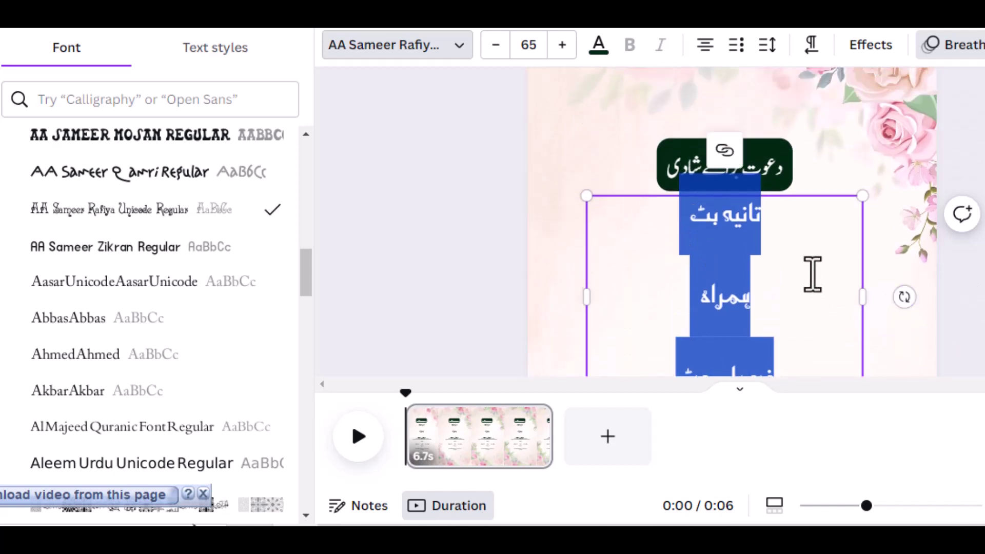
scroll(806, 256, "down", 2)
scroll(804, 248, "up", 2)
scroll(803, 247, "up", 1)
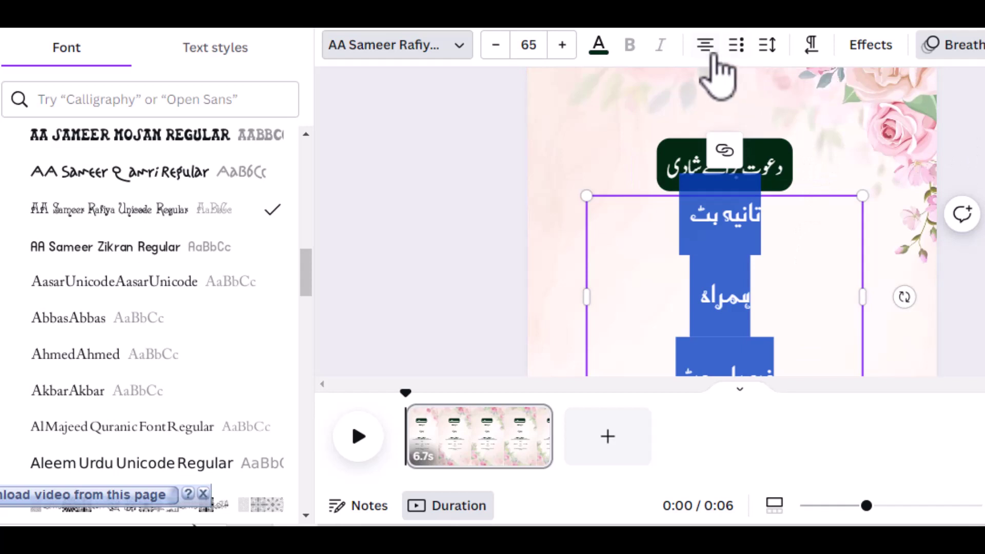
Set the names' line spacing to 1.4 and letter spacing to about 77.
left_click(767, 47)
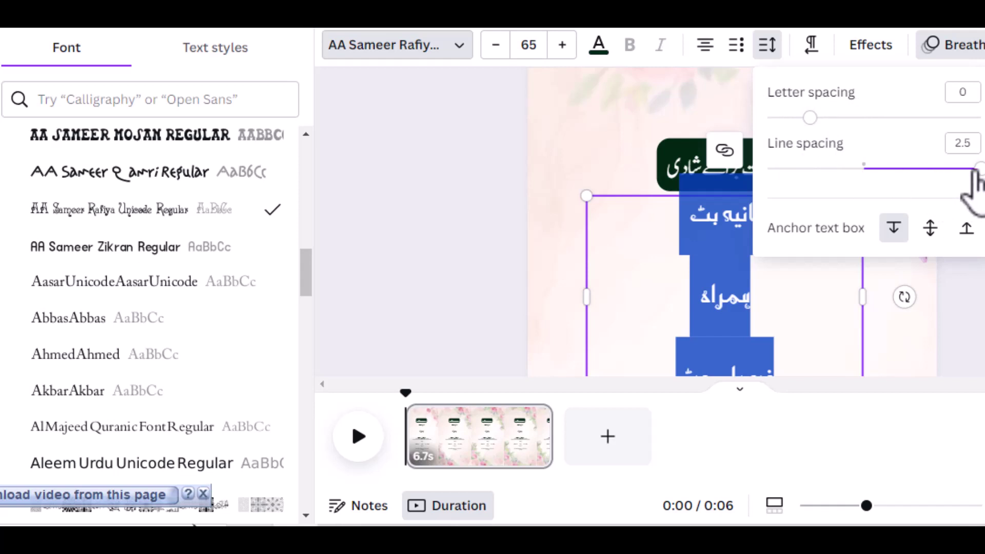
left_click_drag(976, 169, 864, 168)
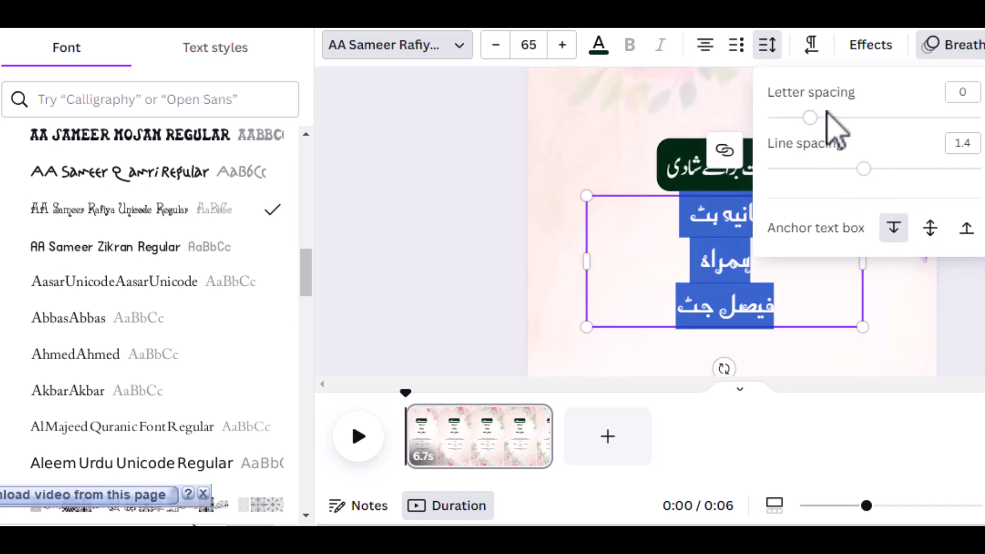
mouse_move(811, 118)
left_mouse_down()
mouse_move(852, 120)
mouse_move(827, 117)
left_mouse_up()
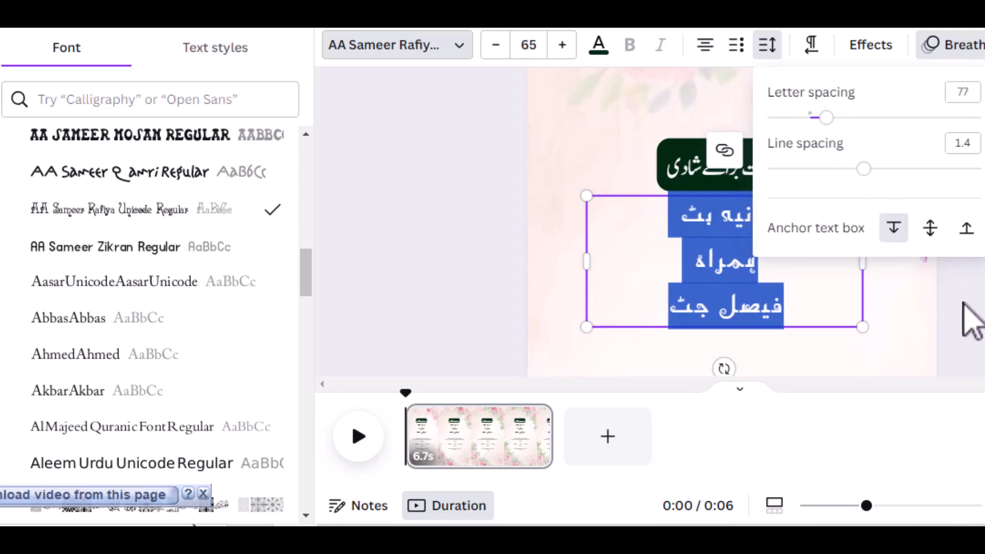
left_click(913, 311)
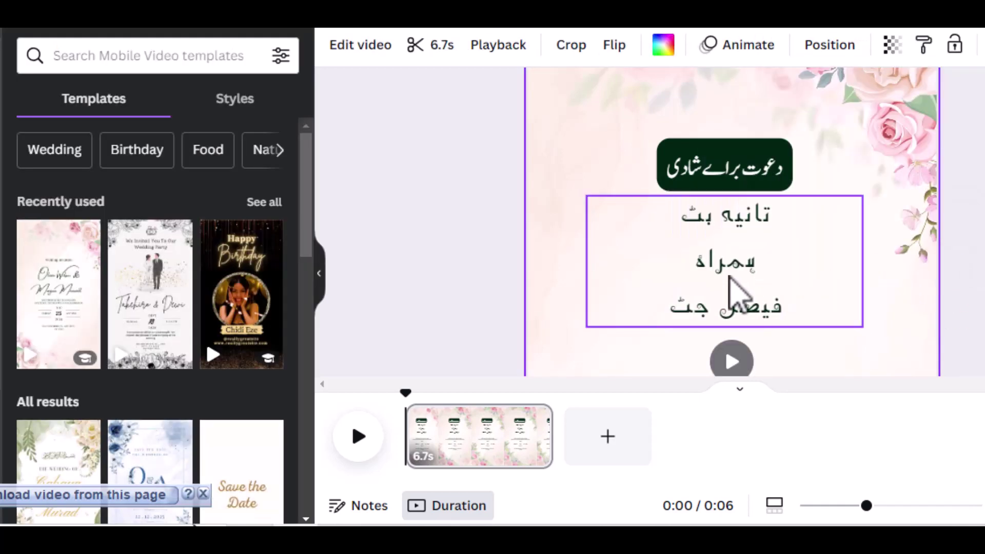
Colour all three Urdu name lines Cobalt blue.
left_click(736, 291)
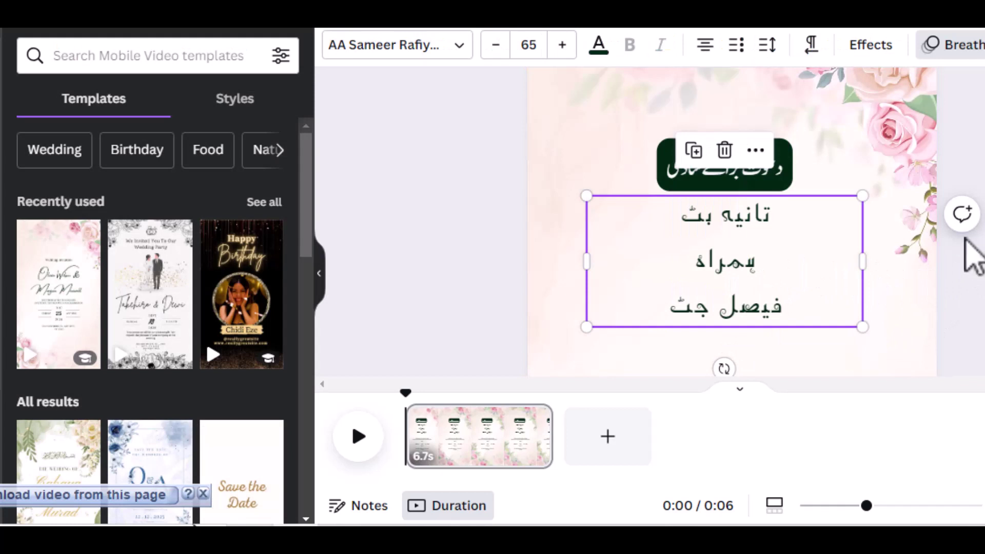
left_click(728, 268)
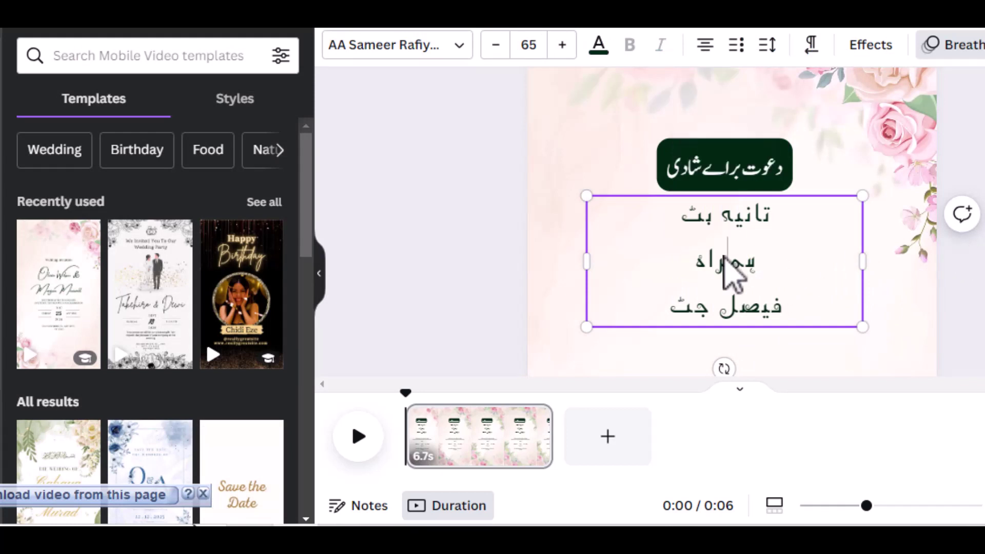
left_click(598, 47)
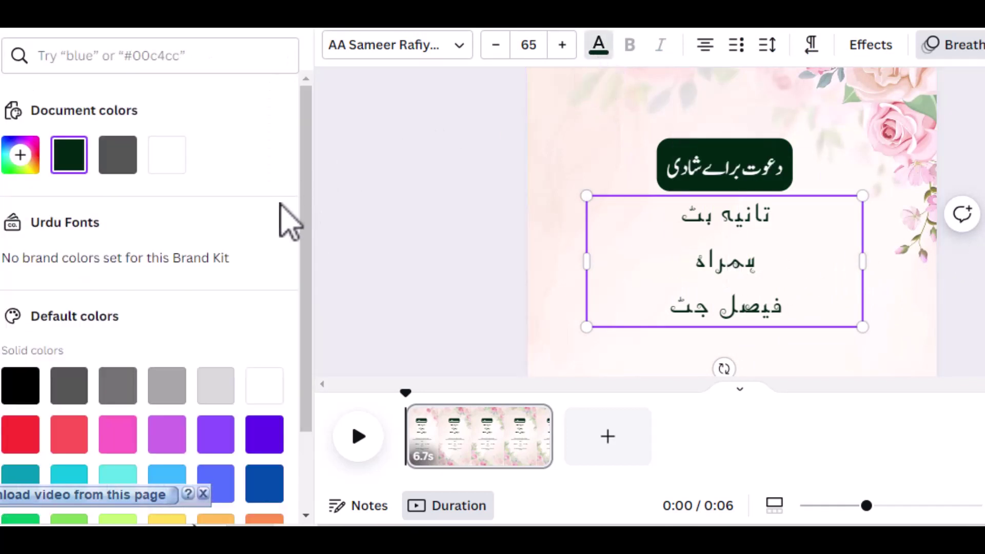
scroll(198, 268, "down", 2)
left_click(20, 336)
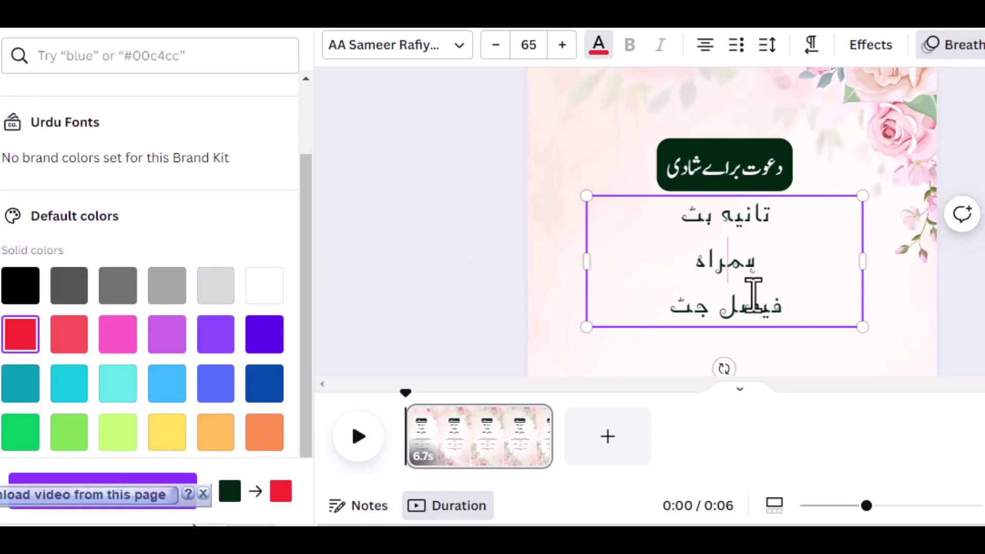
left_click(743, 248)
triple_click(747, 222)
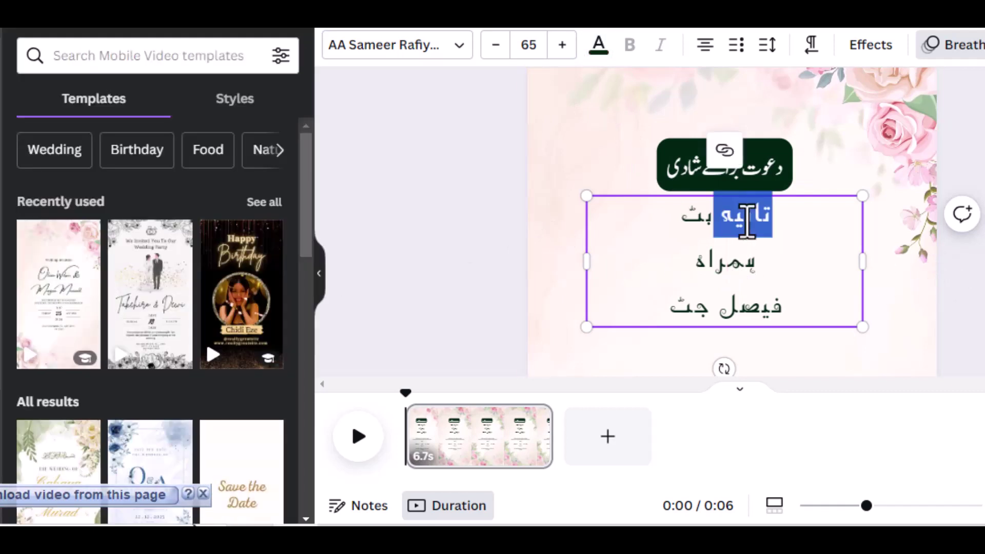
left_click(728, 286)
left_click_drag(675, 306, 802, 226)
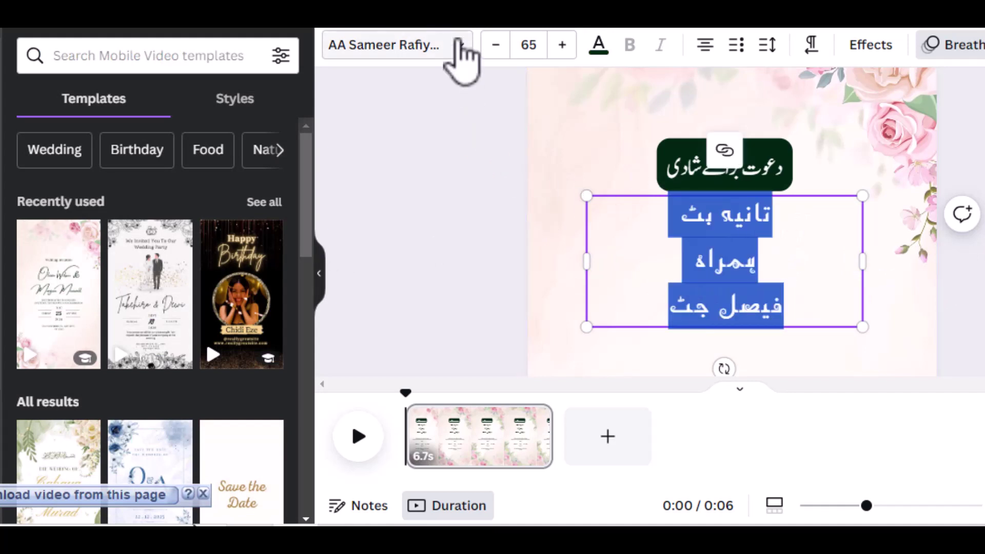
left_click(598, 49)
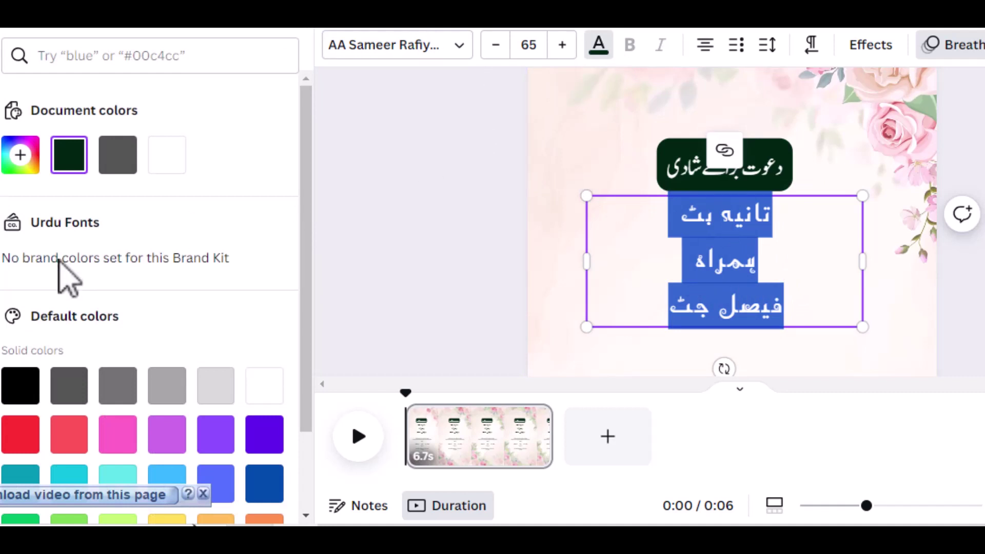
scroll(69, 275, "down", 2)
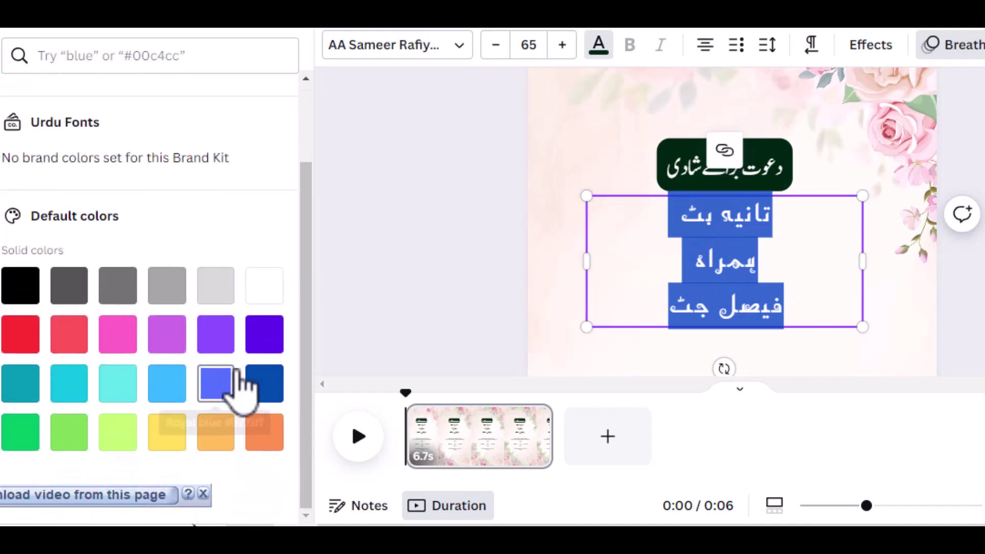
left_click(261, 382)
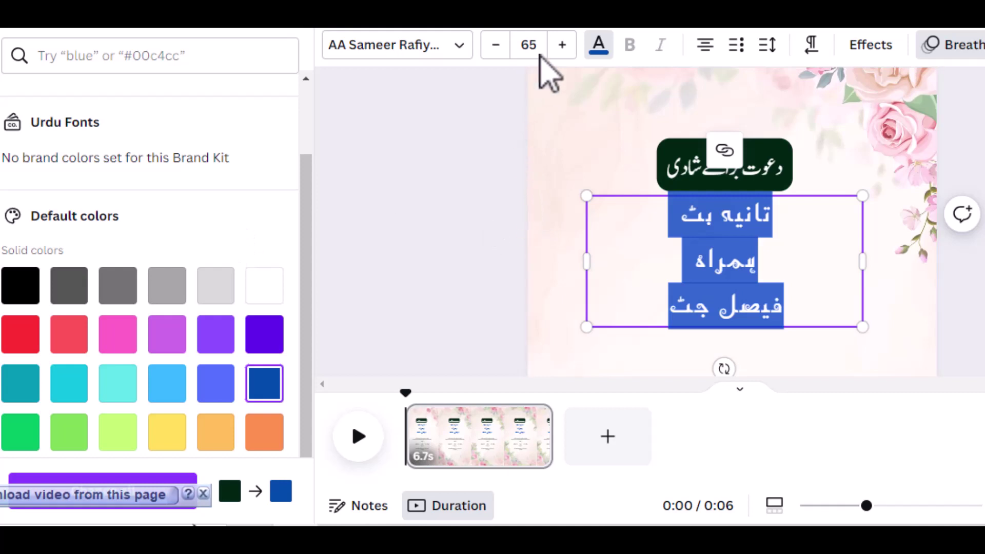
Raise the names' font size to 68 and deselect the text.
left_click(563, 46)
left_click(563, 46)
left_click(561, 46)
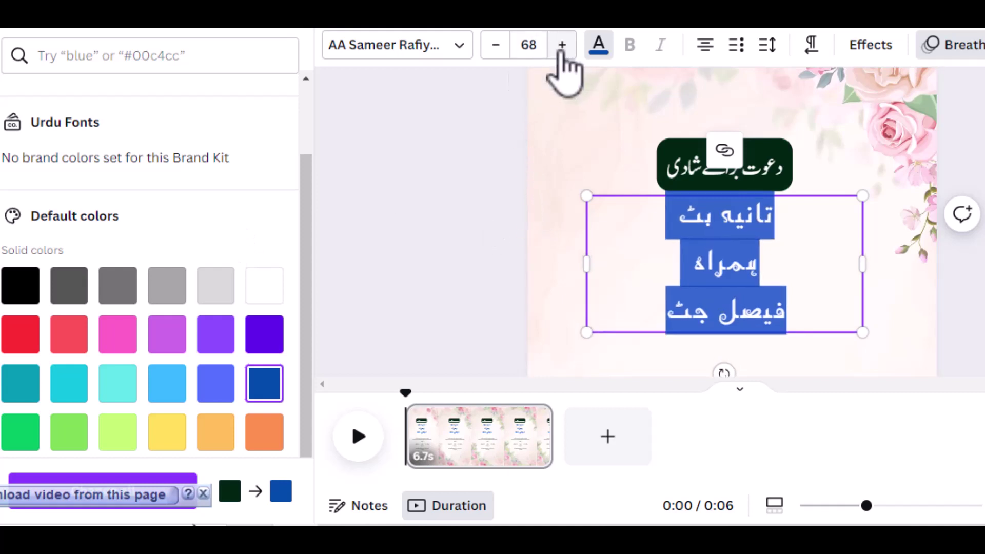
left_click(970, 259)
left_click(886, 282)
left_click(895, 300)
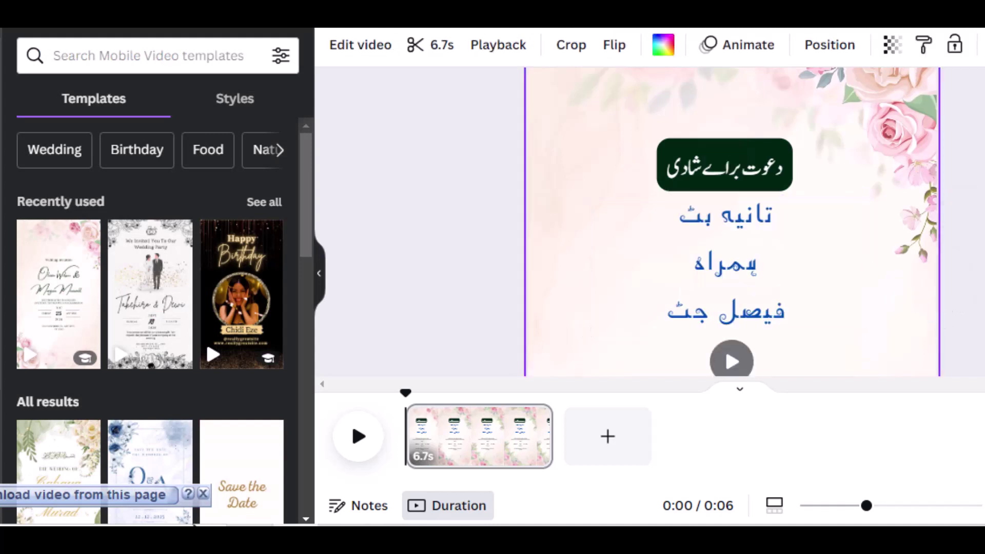
Select the English 'Together with their families' welcome text box.
scroll(890, 293, "down", 2)
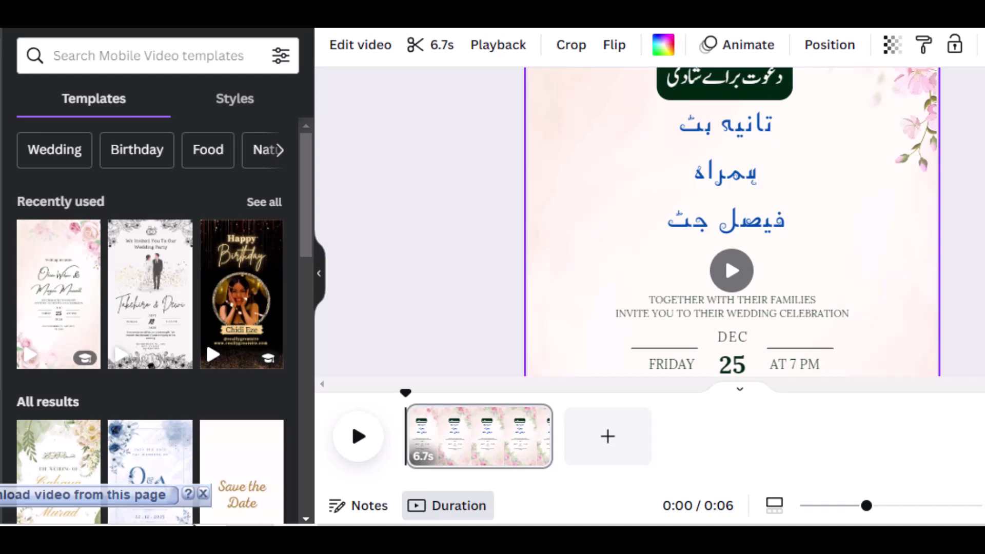
scroll(733, 220, "up", 3)
scroll(732, 221, "down", 3)
scroll(968, 297, "up", 2)
scroll(861, 279, "down", 2)
scroll(863, 279, "down", 2)
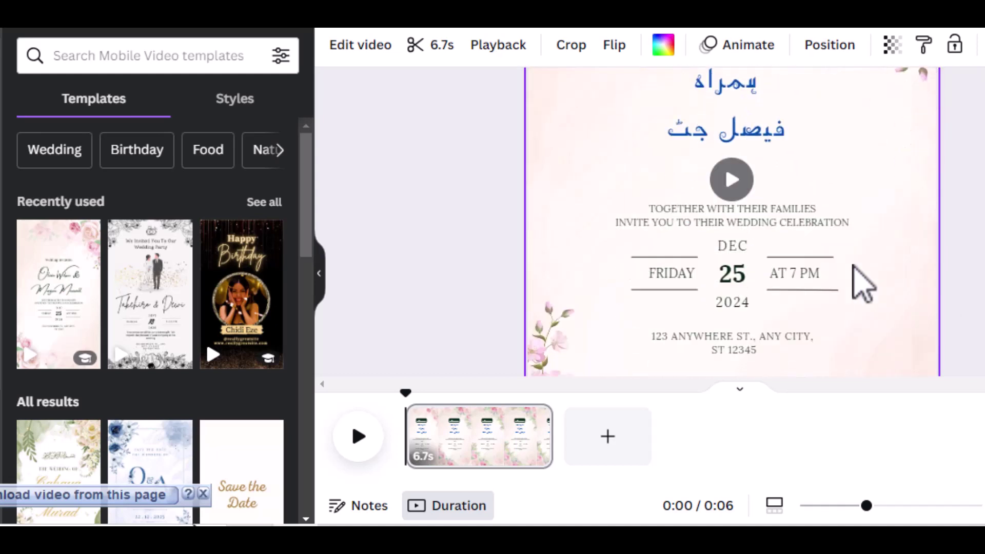
left_click(742, 234)
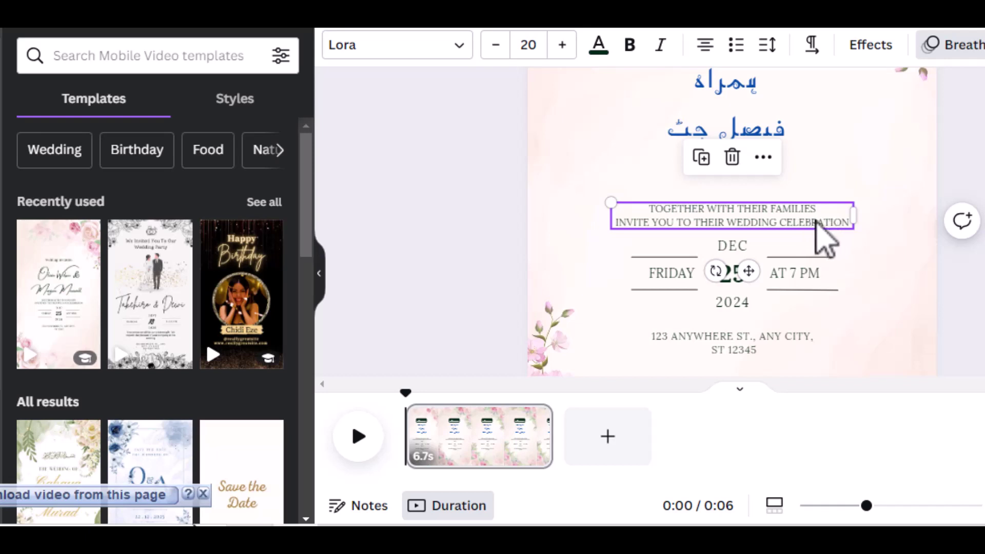
scroll(846, 226, "up", 3)
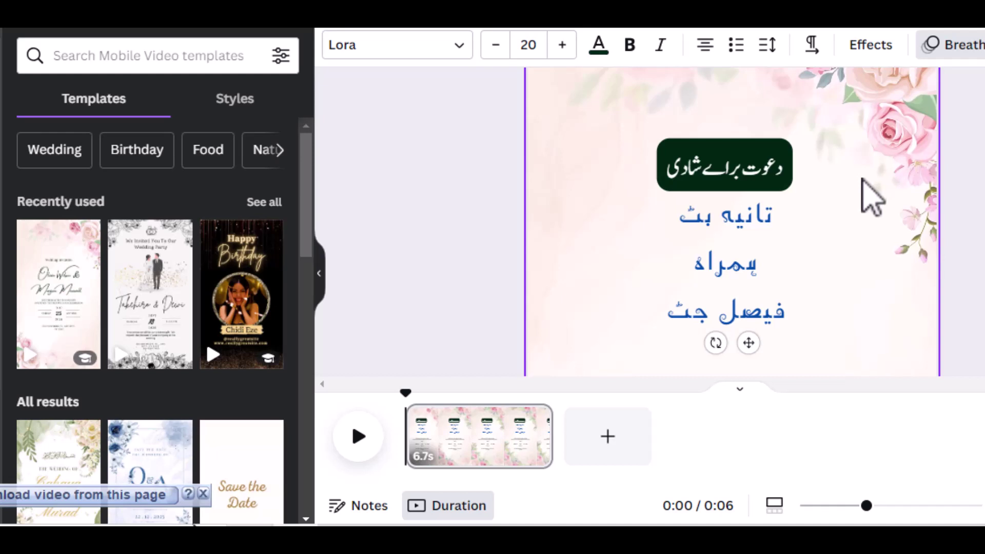
scroll(872, 199, "up", 2)
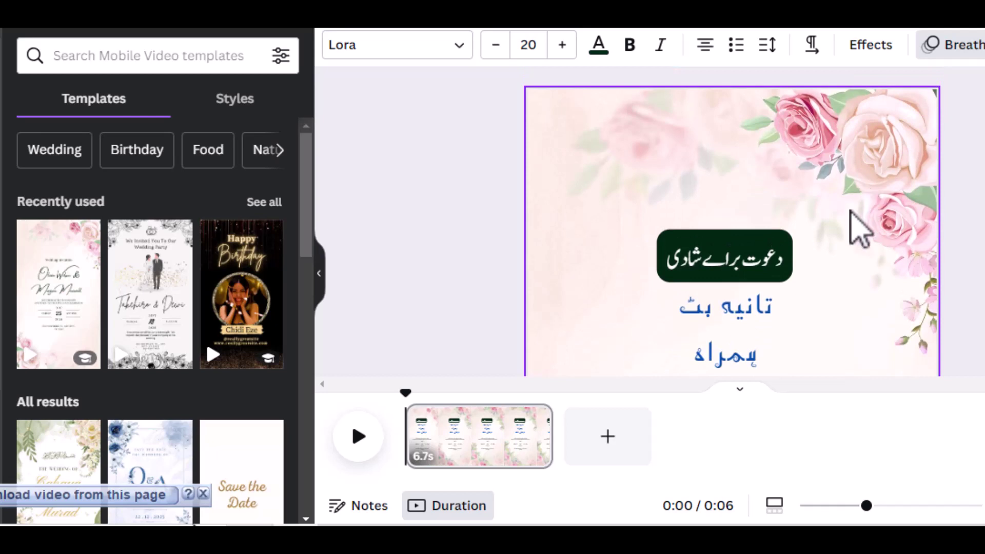
scroll(847, 231, "down", 6)
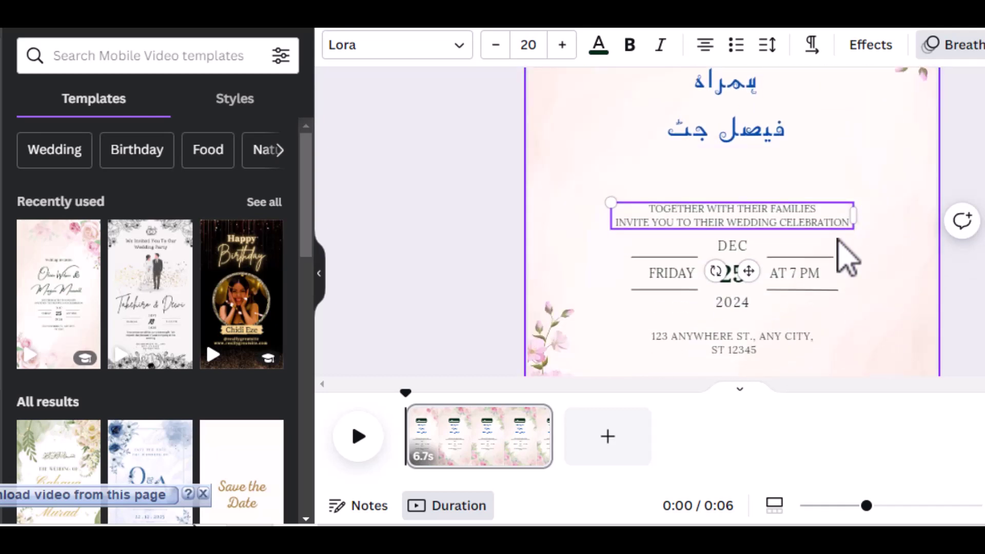
Replace the English welcome text with 'آپ کی آمد ہمارے لیے خوشی کا باعث ہو گی'.
triple_click(729, 225)
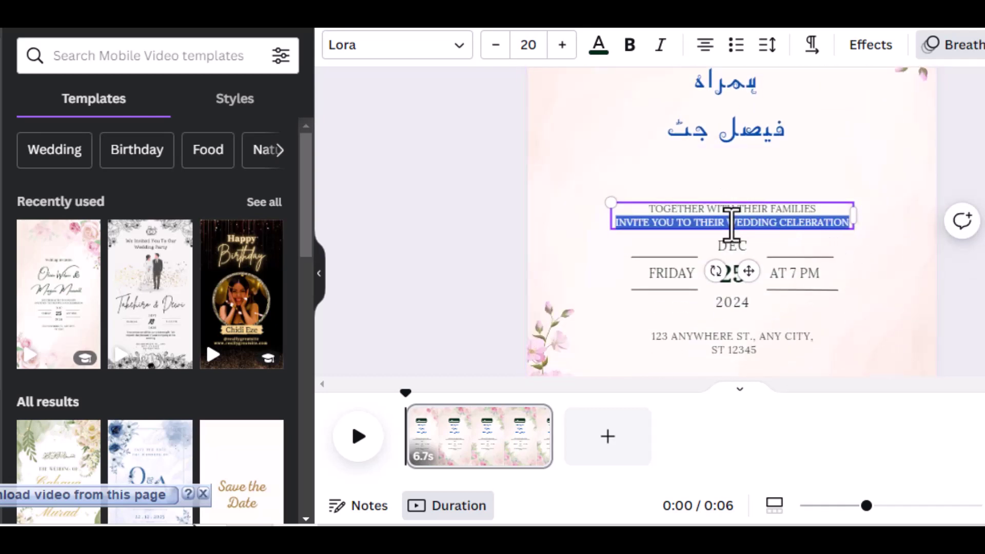
key("ctrl+a")
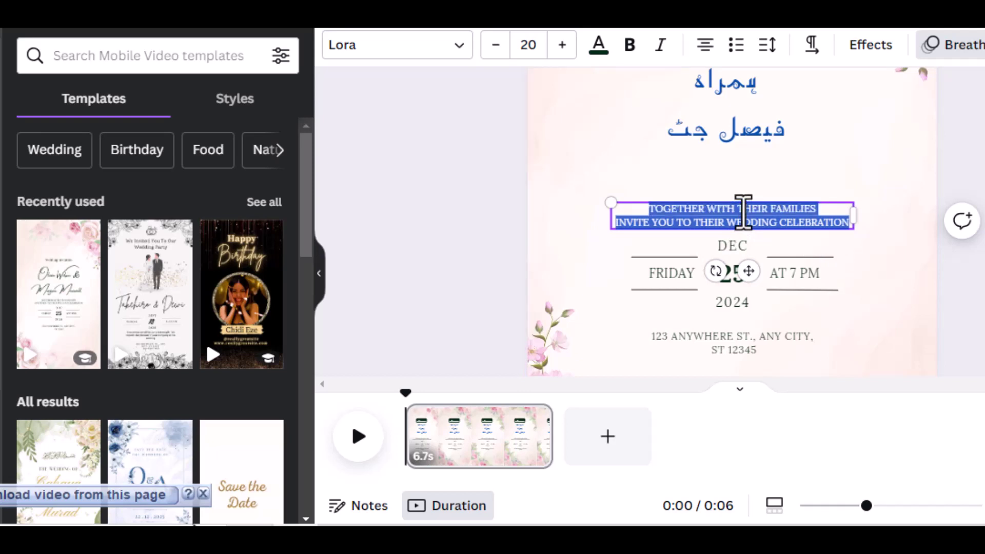
key("BackSpace")
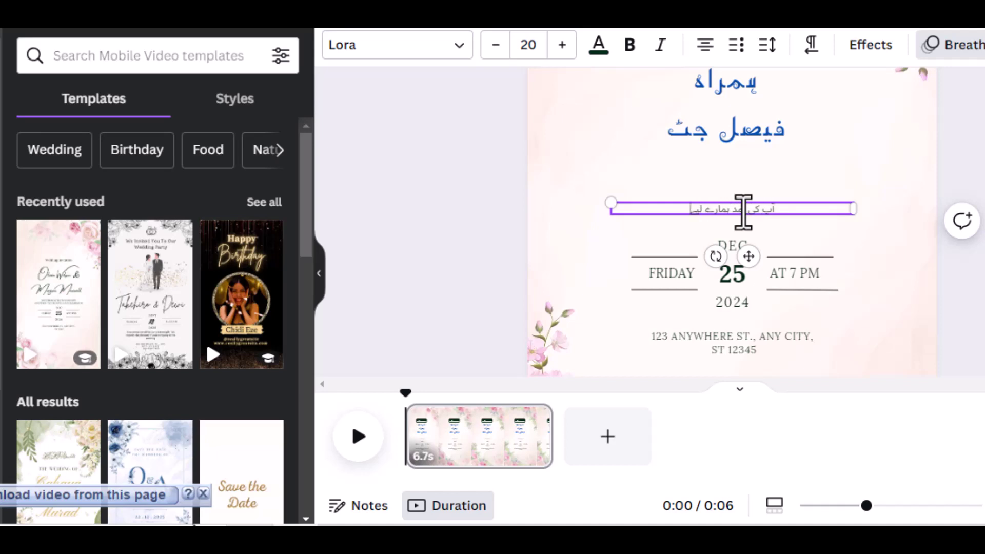
type("شی کا")
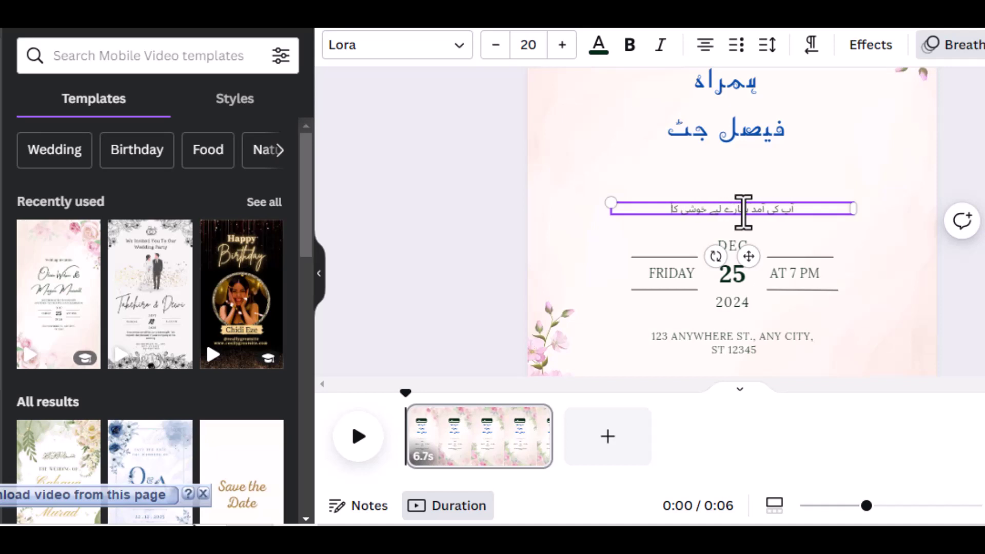
type(" باعث ہو گی")
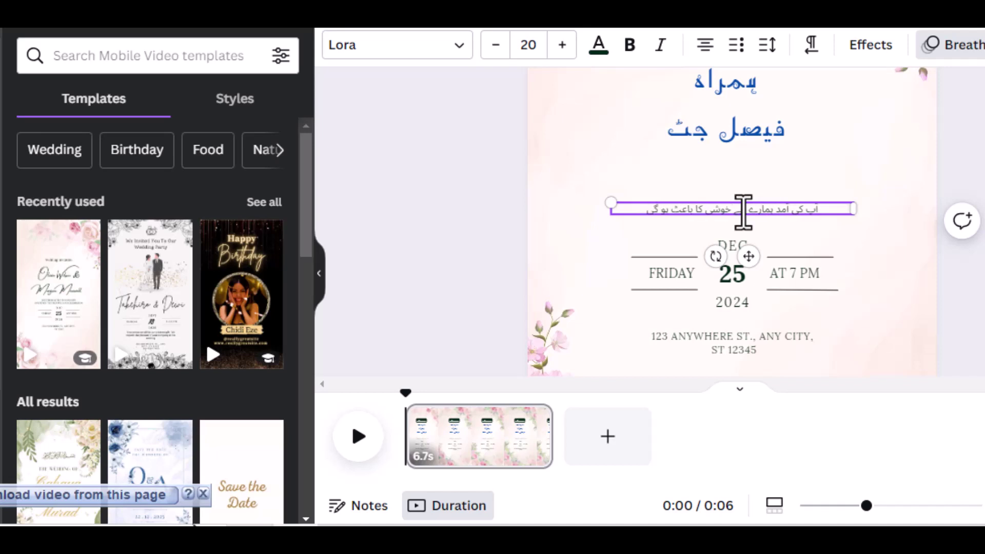
left_click(913, 252)
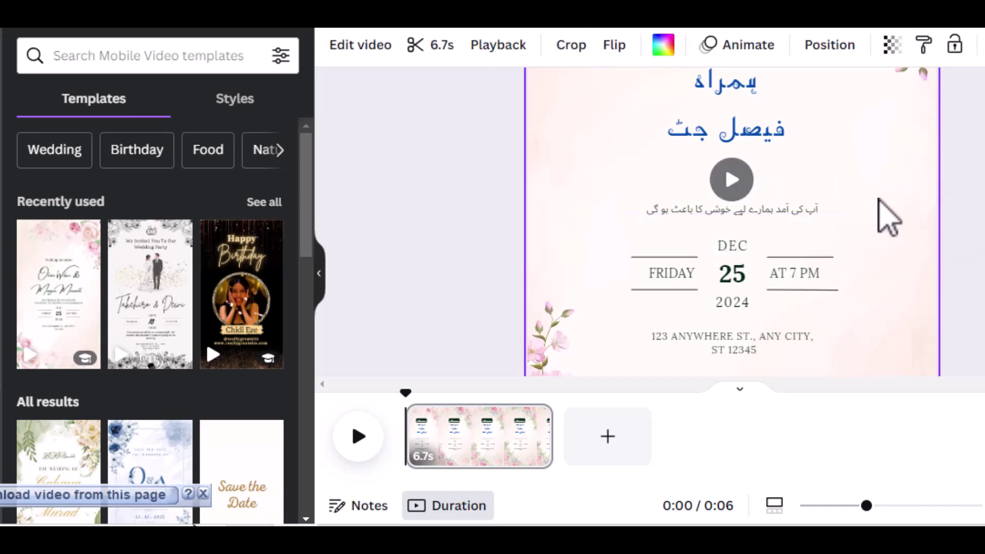
left_click(789, 211)
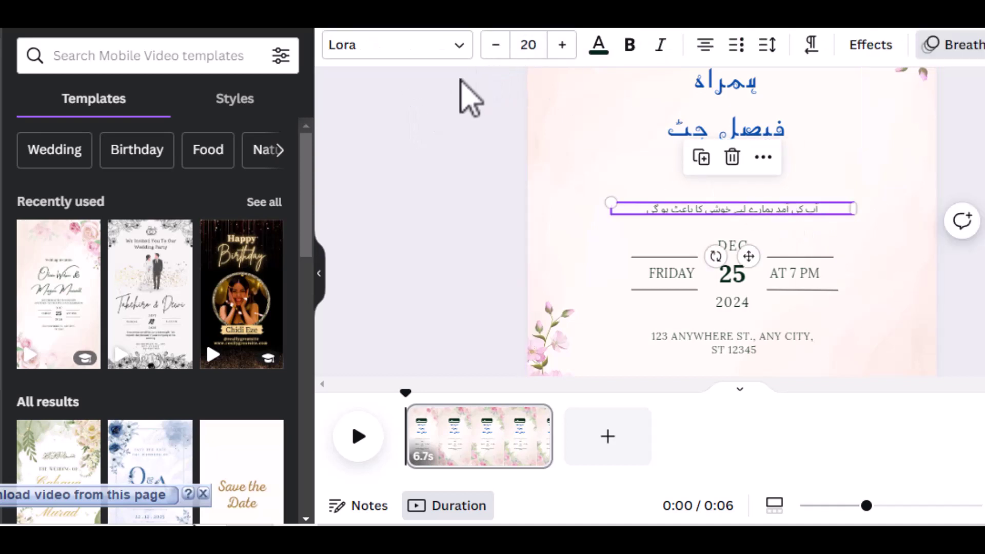
Enlarge the Urdu welcome line to size 31 and move it up.
left_click(562, 51)
left_click(562, 52)
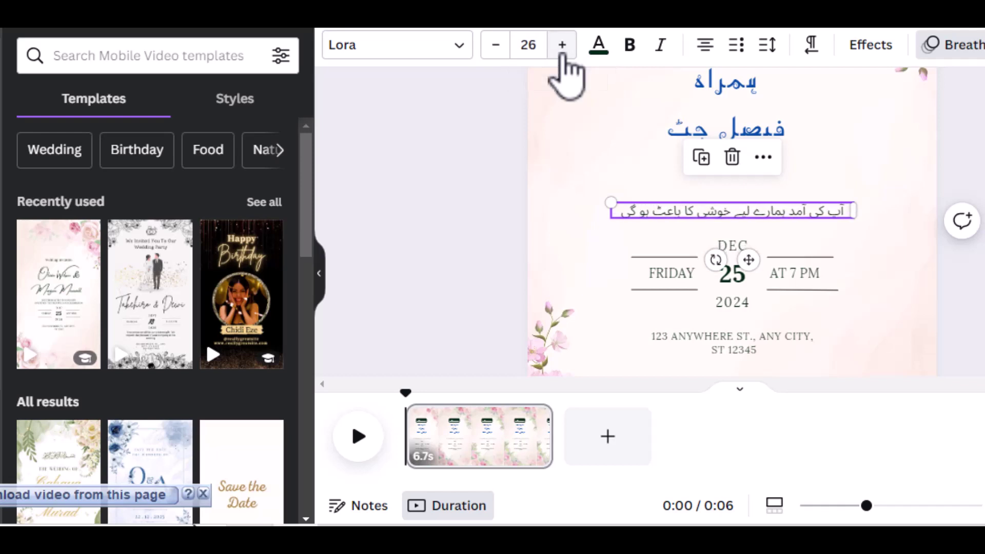
left_click(563, 51)
left_click(563, 52)
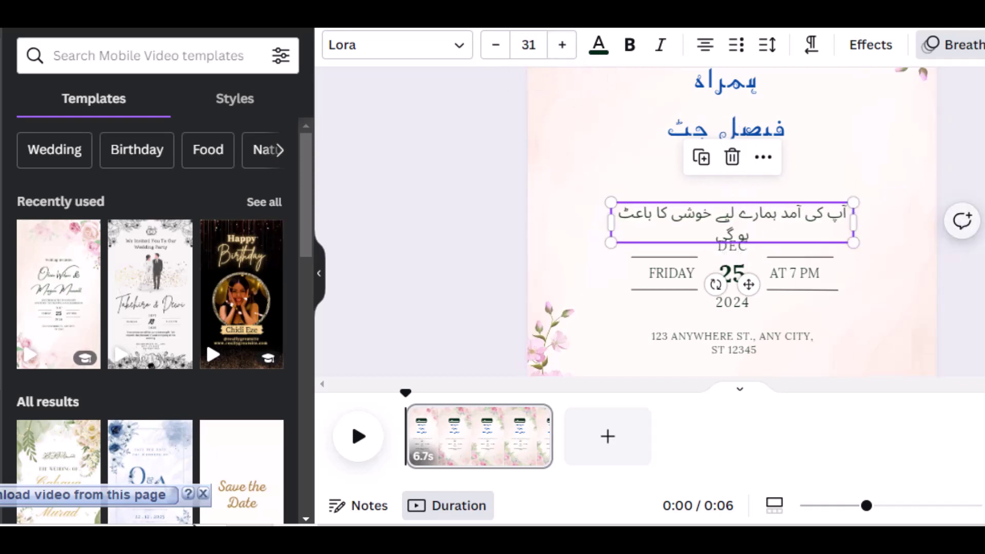
left_click(897, 241)
left_click_drag(801, 218, 801, 176)
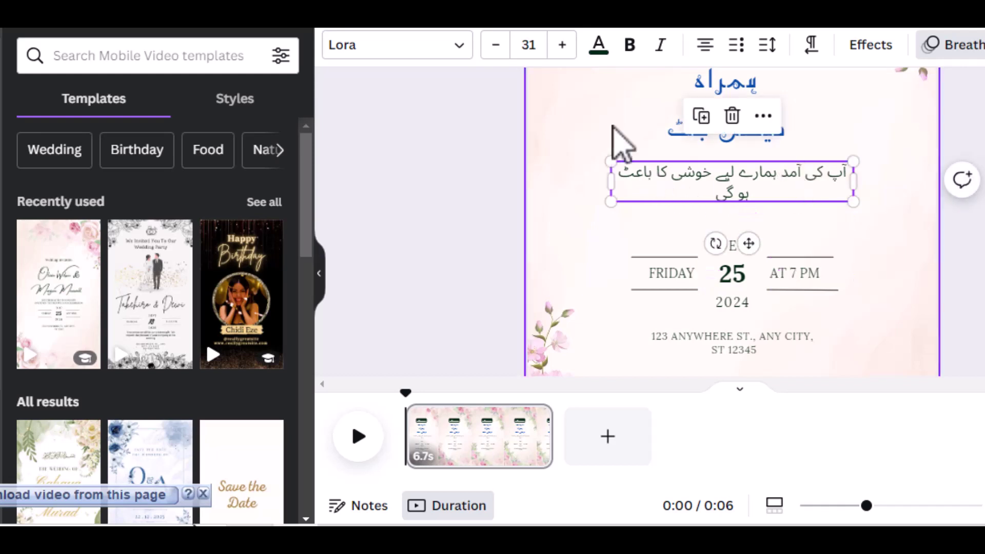
Set the welcome line in the AA Sameer Zikran Regular font.
left_click(459, 53)
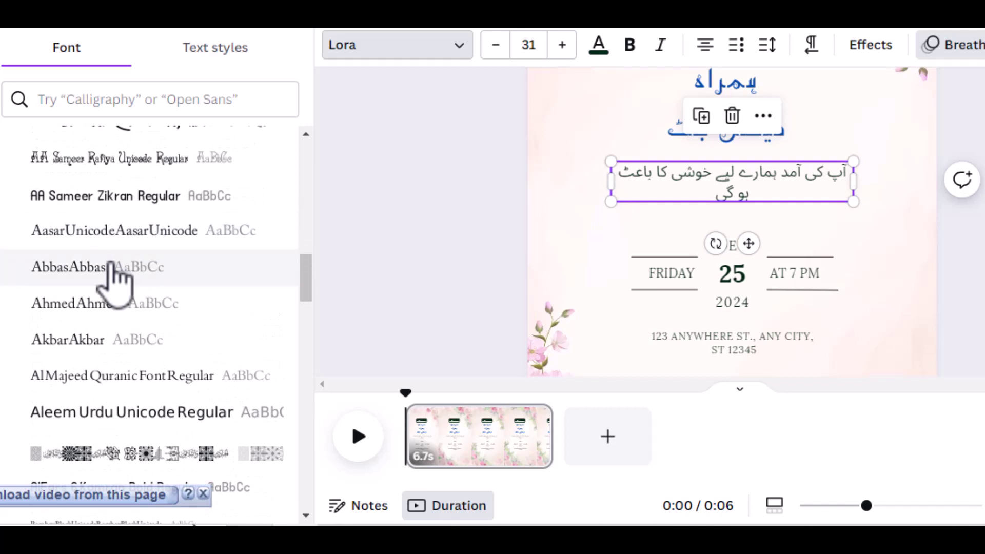
left_click(87, 265)
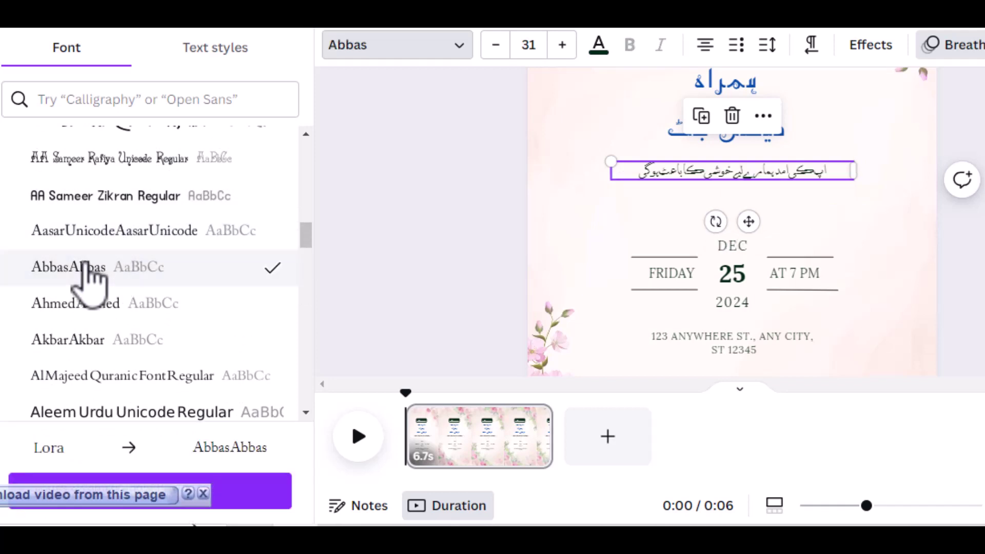
scroll(87, 270, "up", 4)
left_click(109, 201)
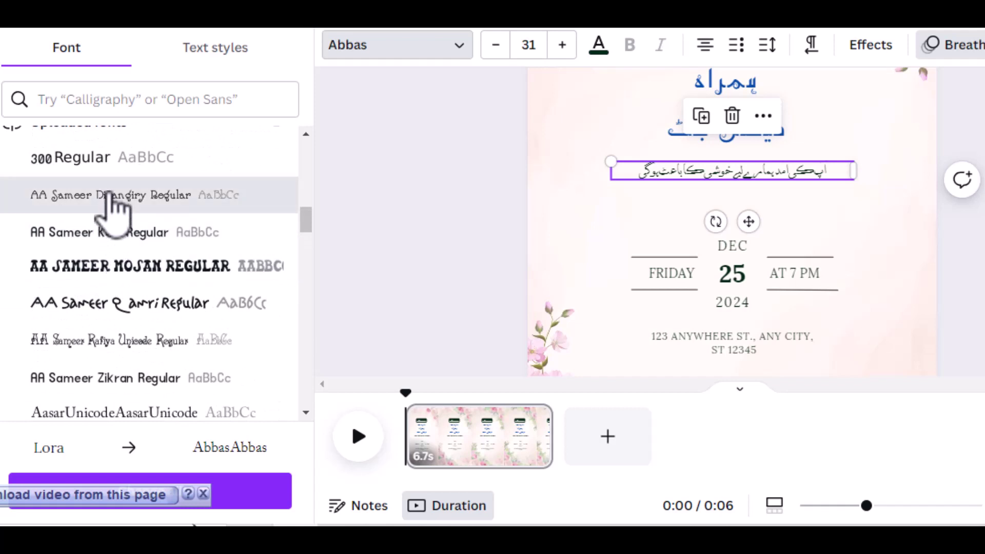
left_click(109, 239)
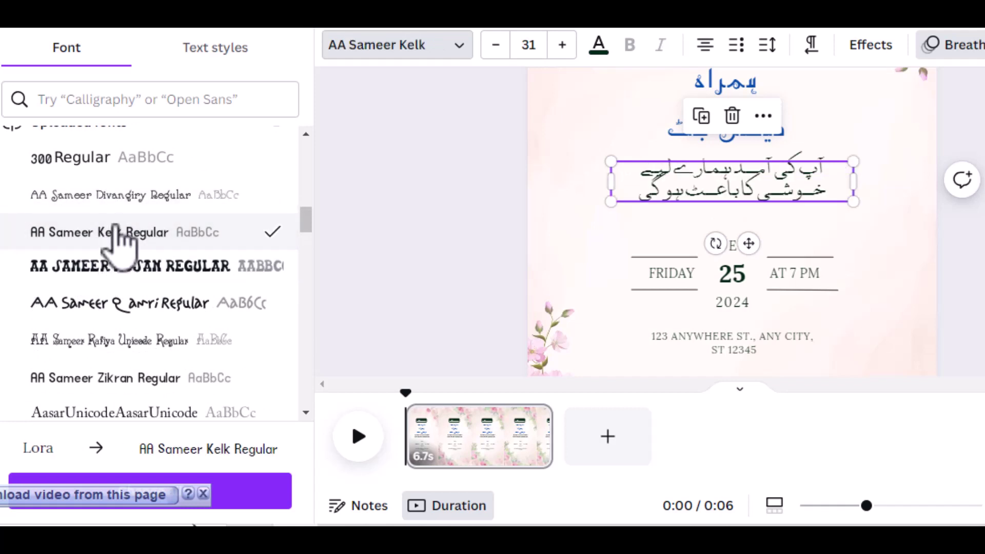
left_click(118, 166)
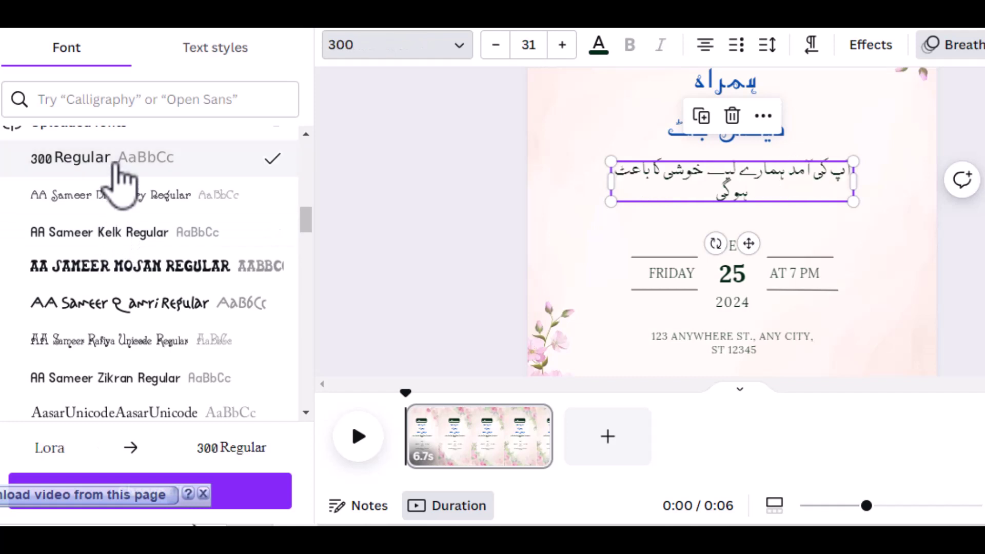
left_click(139, 303)
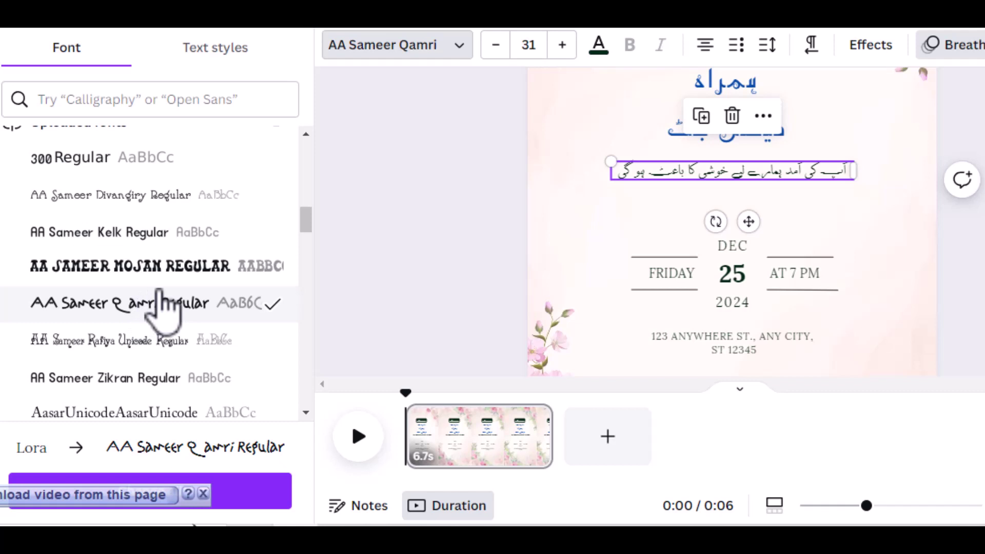
scroll(159, 289, "down", 2)
left_click(135, 241)
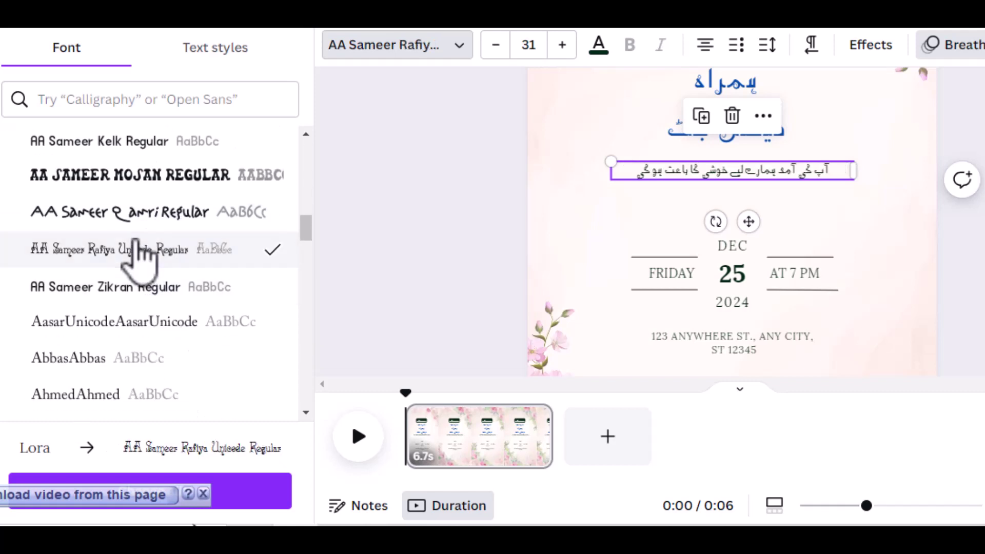
left_click(137, 285)
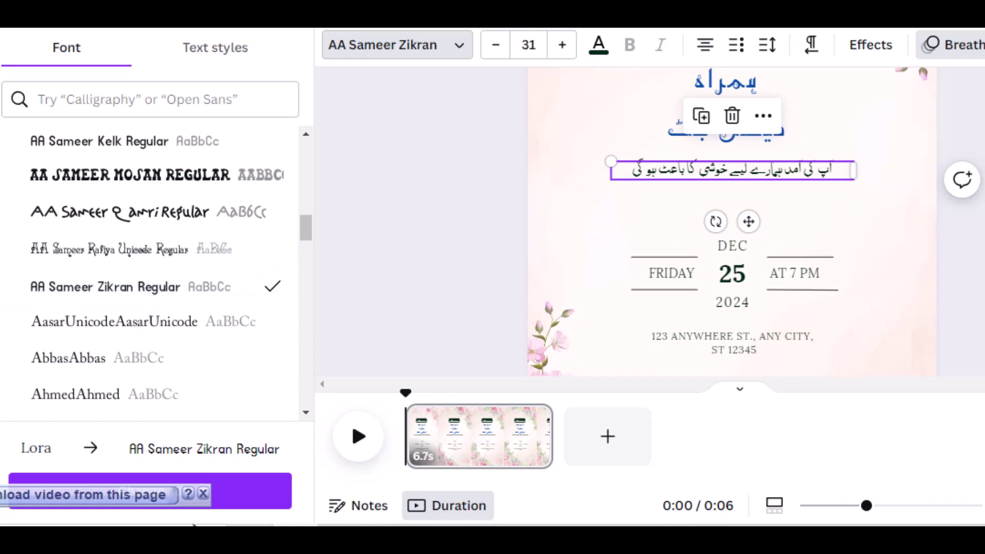
Enlarge the welcome line to size 65 and widen its box on both sides.
left_click(559, 47)
left_click(557, 51)
left_click(557, 51)
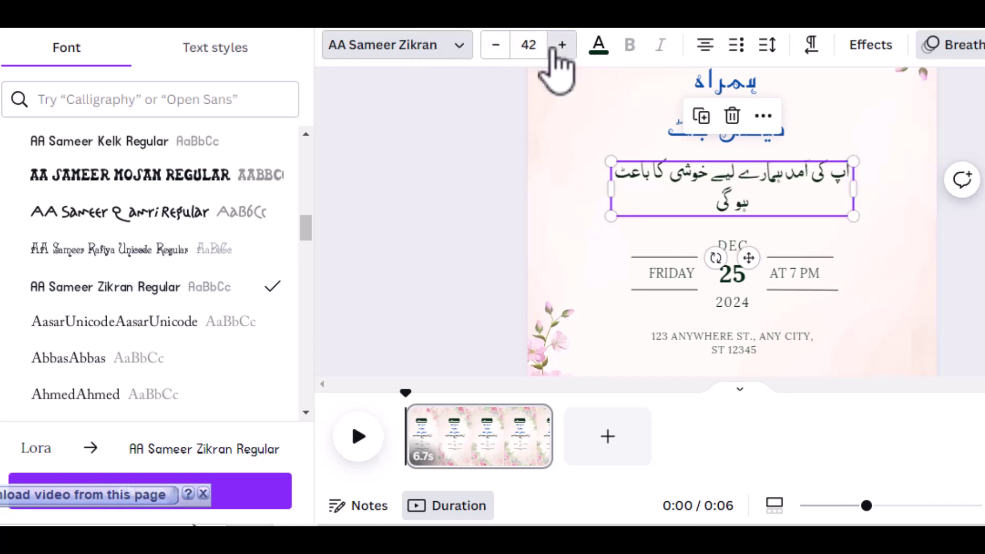
left_click(556, 51)
left_click(557, 51)
left_click(557, 52)
left_click(556, 51)
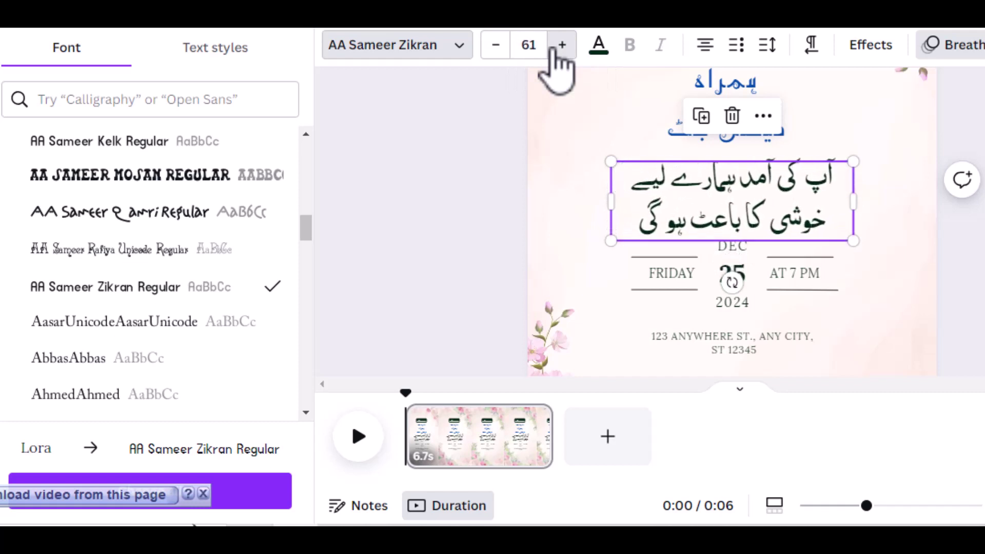
left_click(556, 51)
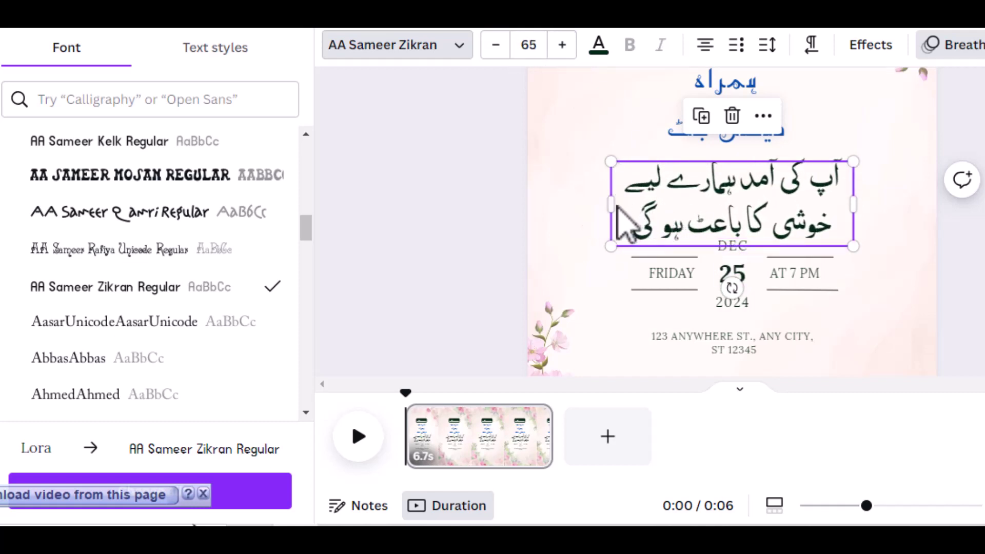
left_click_drag(611, 204, 554, 201)
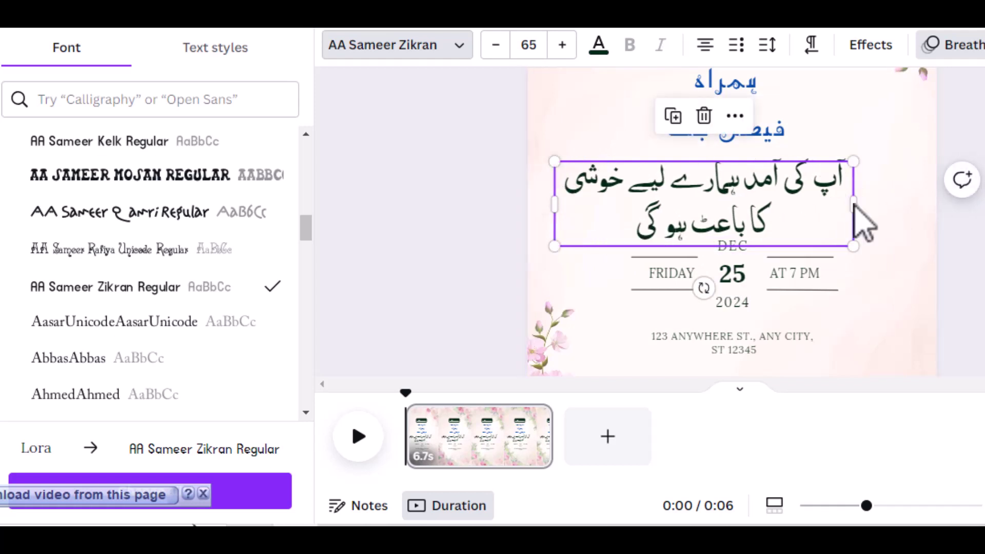
left_click_drag(854, 205, 896, 202)
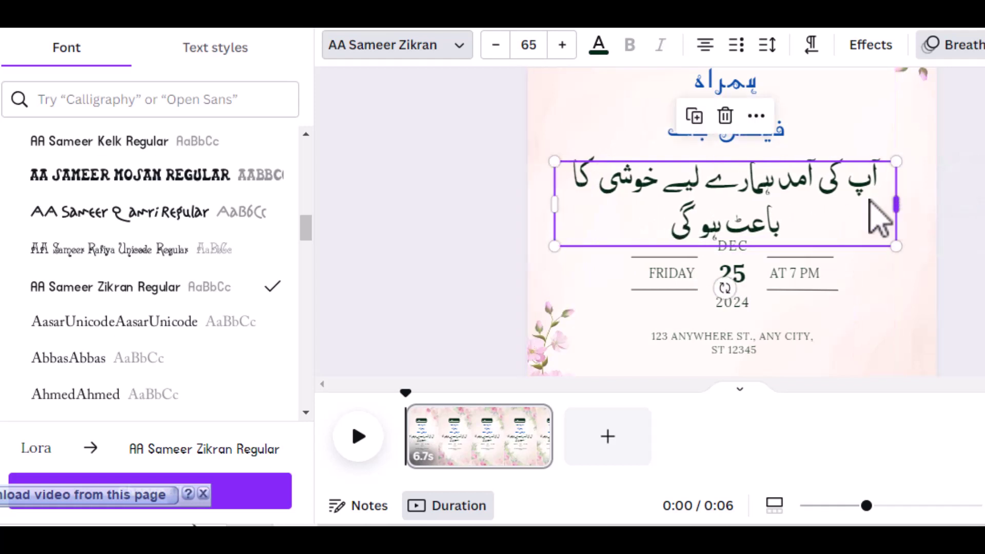
left_click_drag(770, 198, 768, 189)
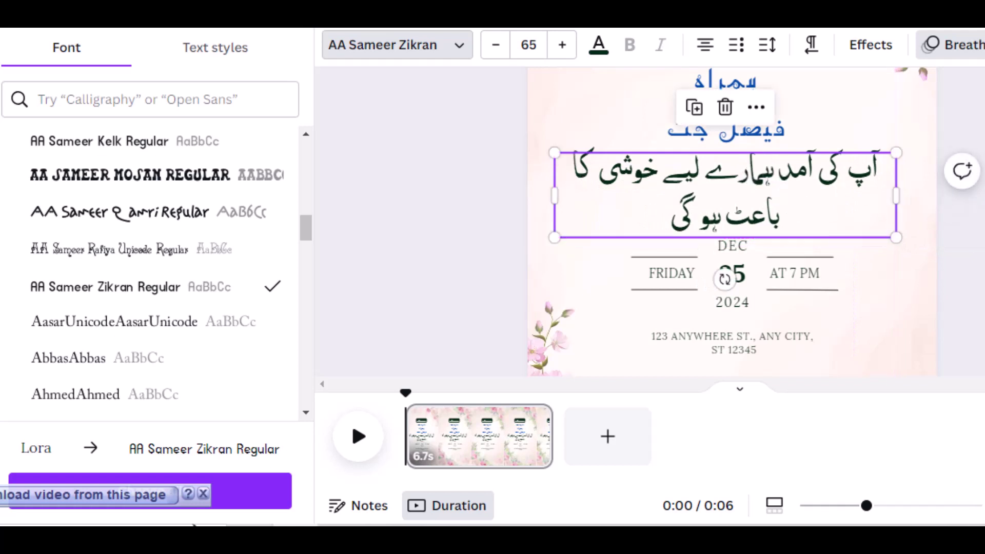
Retype the final letter ث of باعث in the welcome line.
key("Escape")
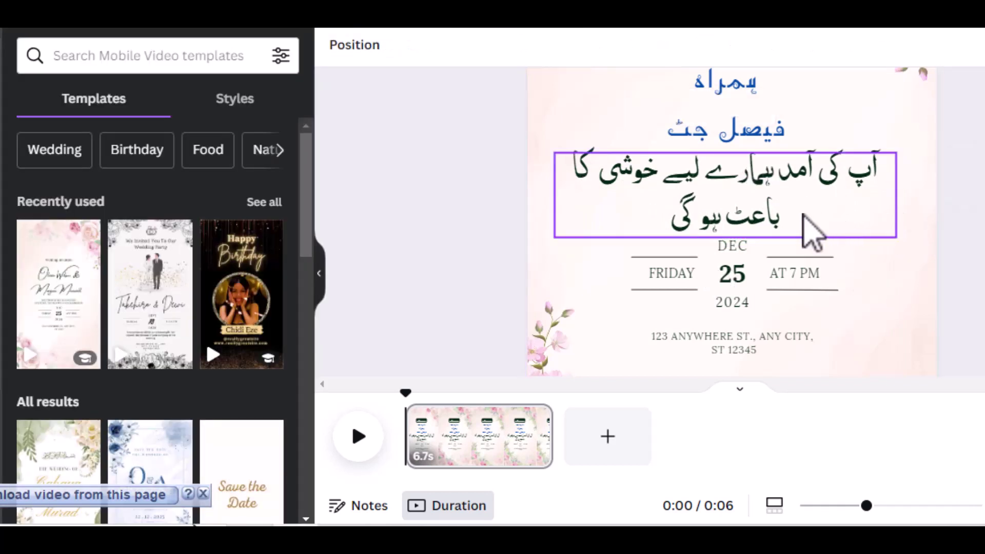
left_click(748, 223)
left_click(748, 224)
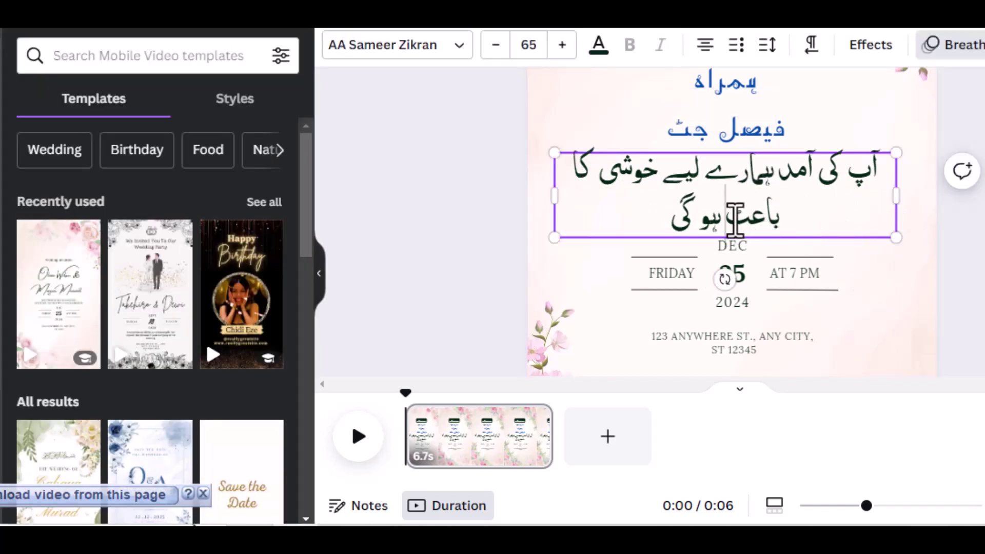
key("BackSpace")
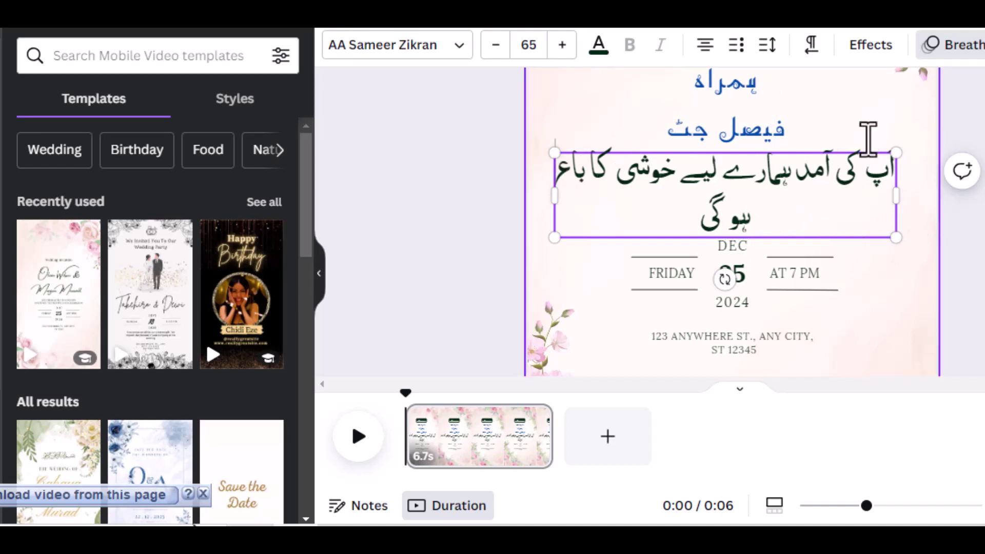
type("ث")
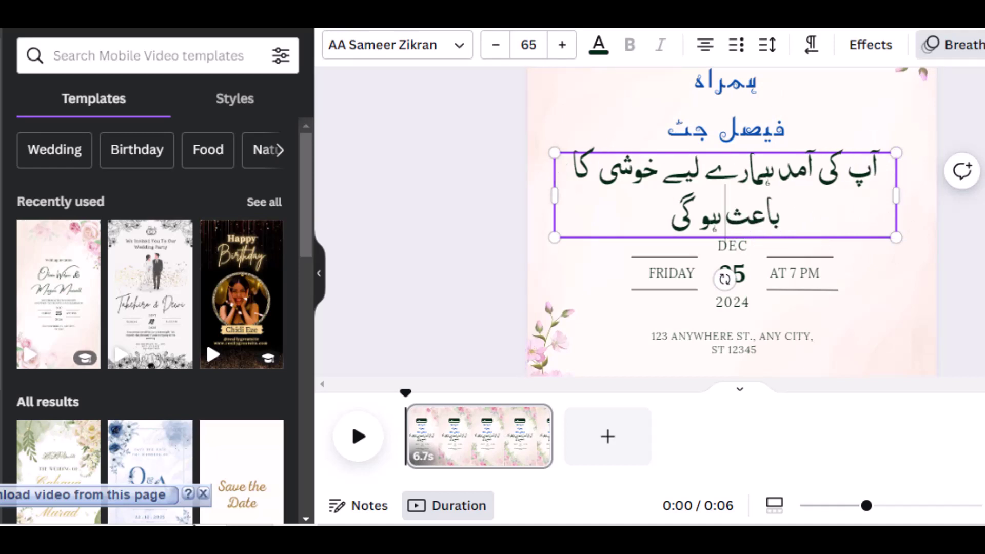
key("Escape")
scroll(897, 257, "down", 3)
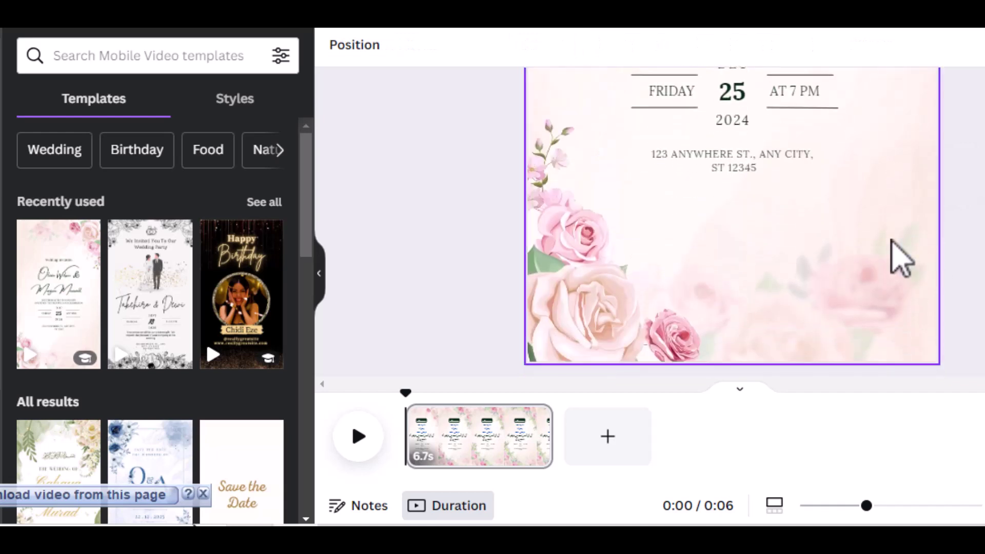
scroll(906, 233, "up", 3)
Change the day number from 25 to 12.
left_click(735, 268)
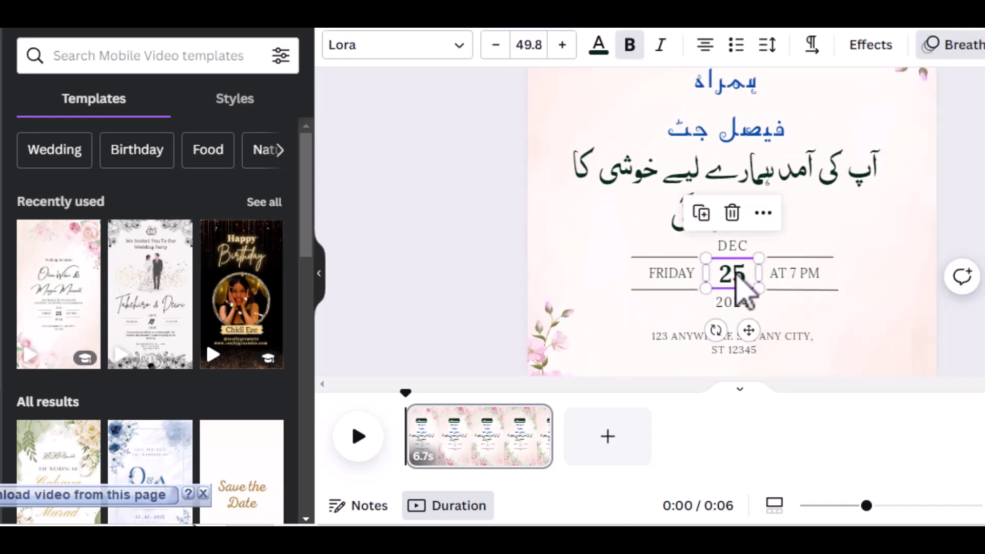
left_click(736, 272)
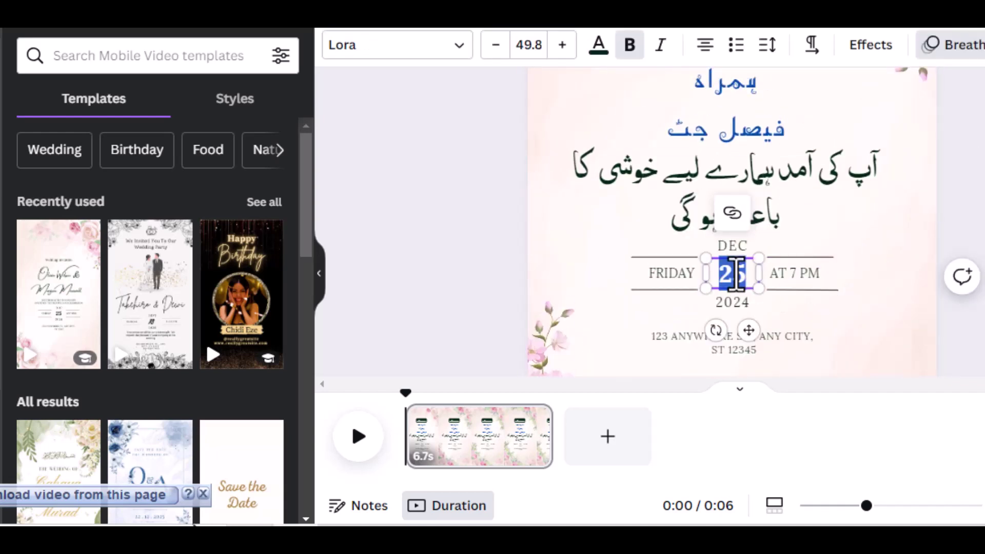
type("12")
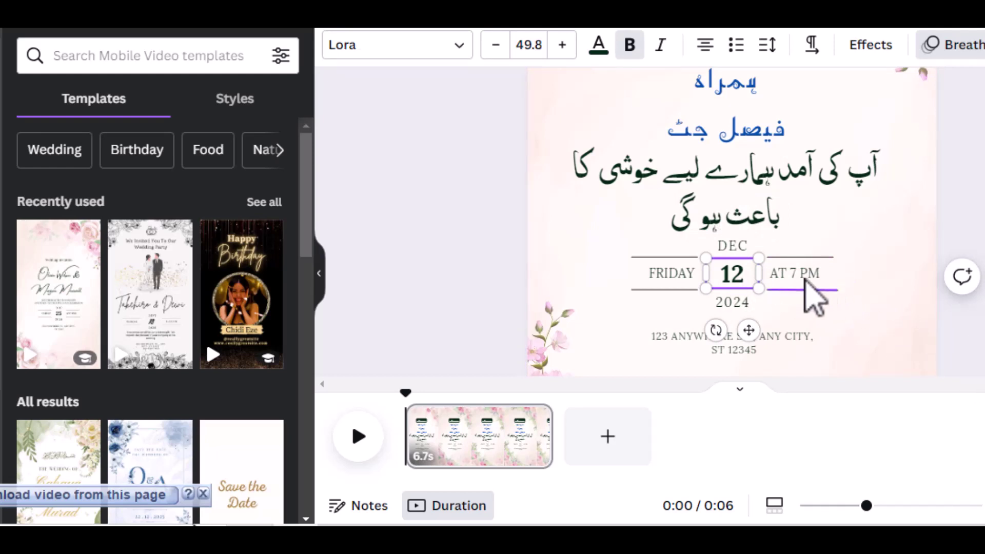
left_click(814, 290)
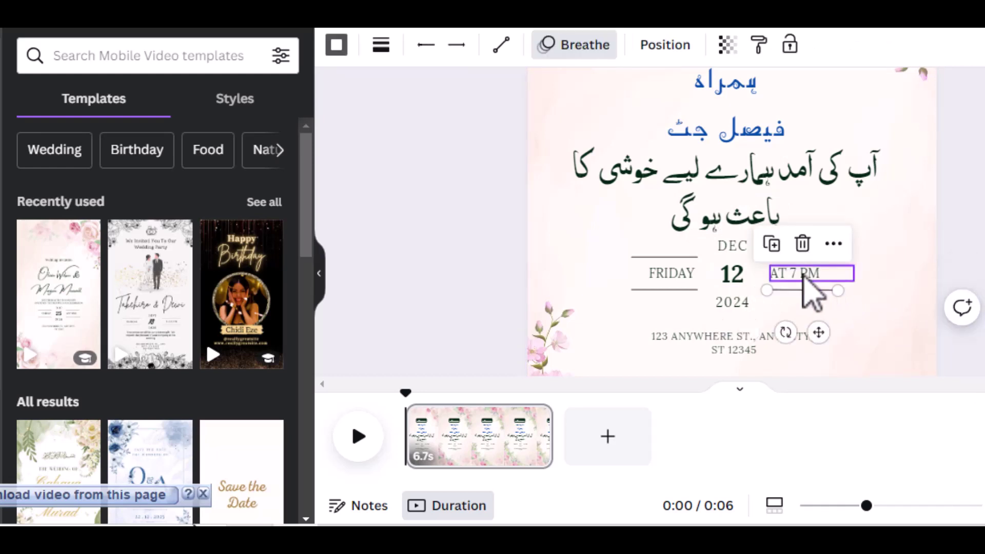
Replace DEC with the Urdu month دسمبر and enlarge it to size 27.9.
left_click(743, 251)
left_click(742, 251)
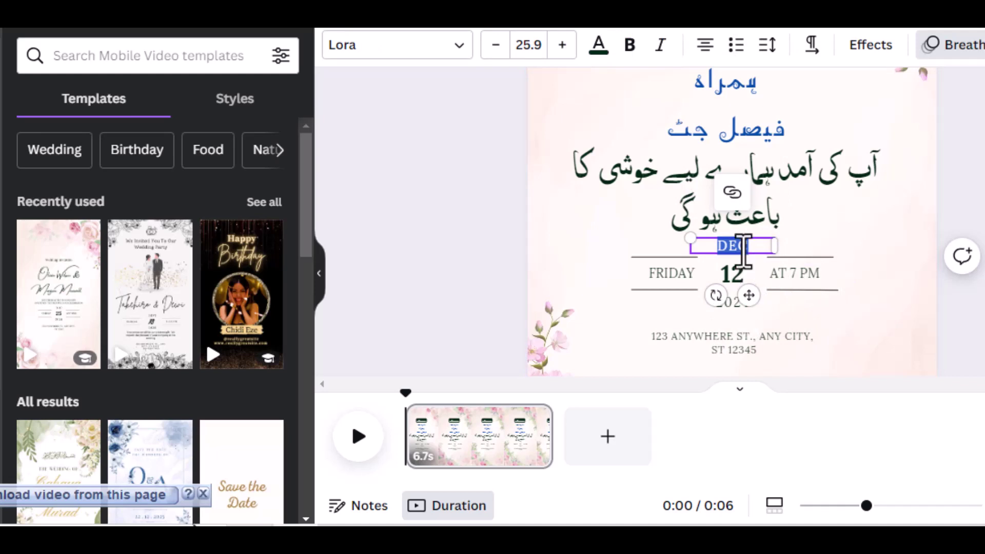
type("ف")
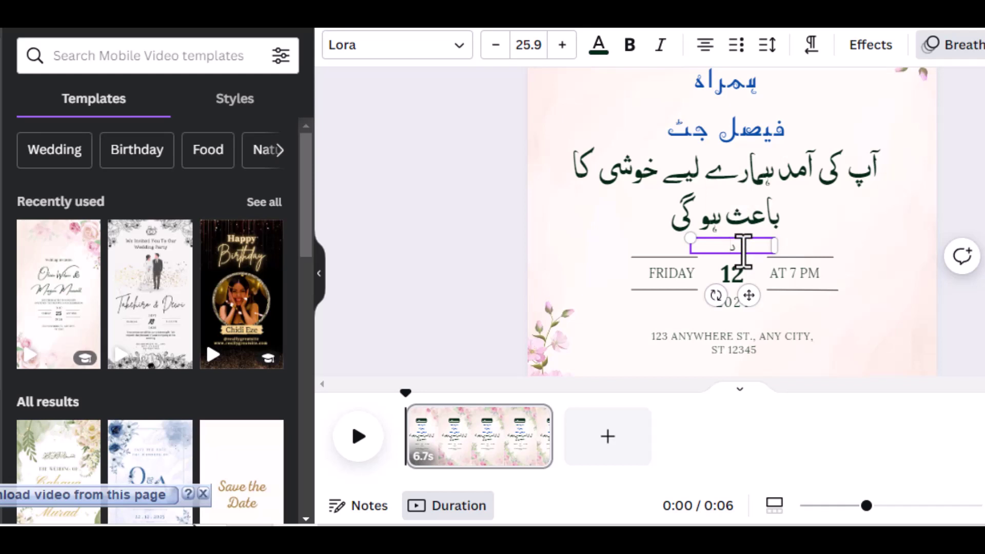
left_click(872, 274)
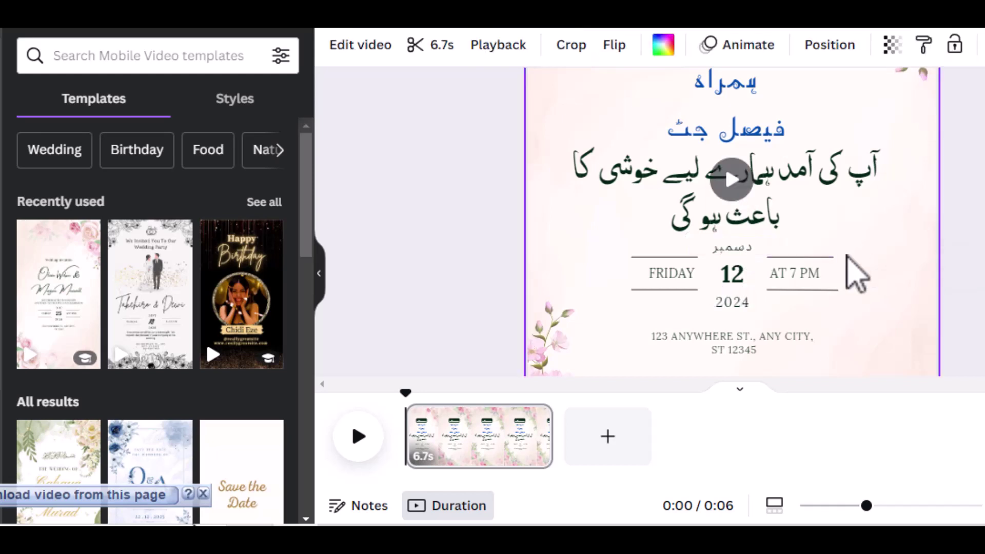
left_click(739, 249)
left_click(563, 45)
left_click(563, 48)
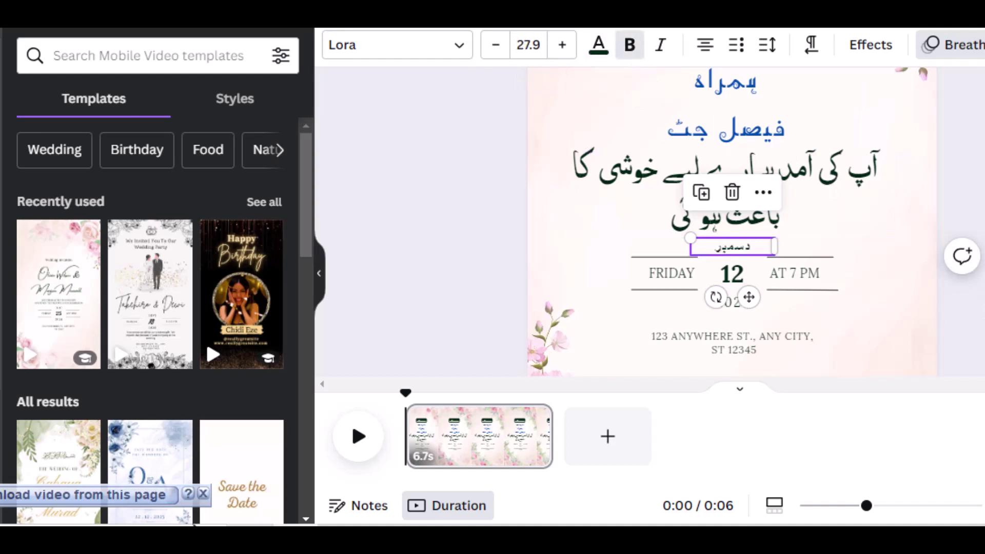
left_click(962, 329)
scroll(959, 354, "down", 2)
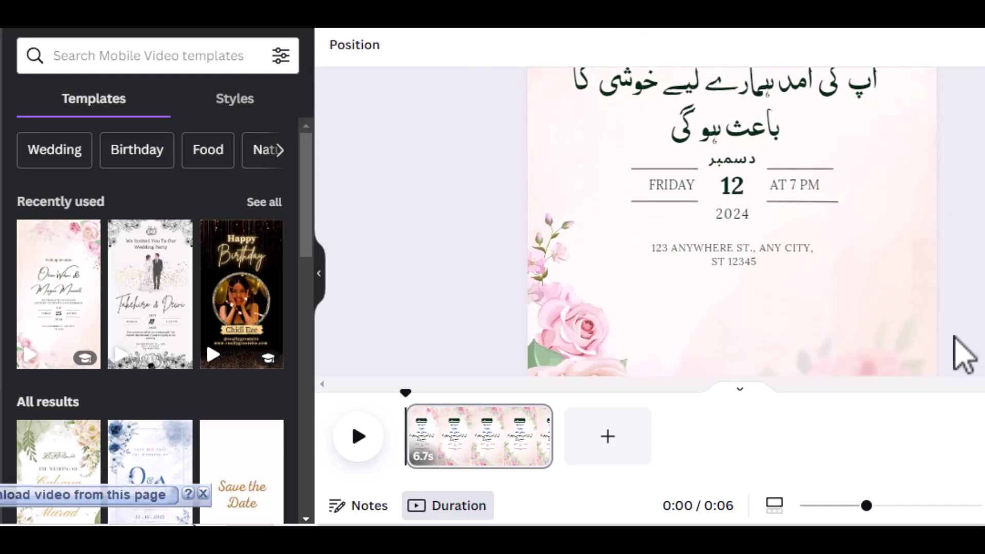
Replace the address text with the Urdu letter 'ل'.
left_click(752, 250)
triple_click(753, 251)
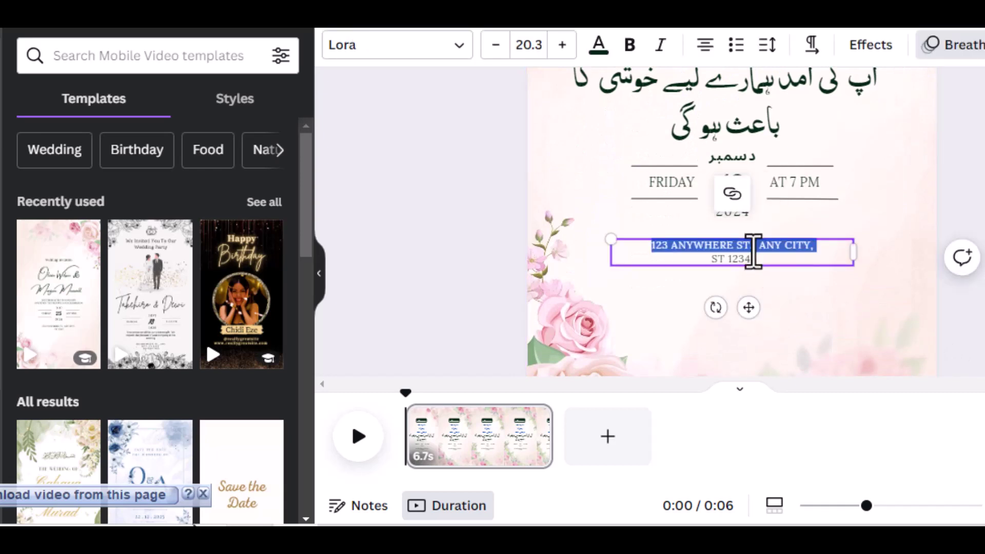
key("ctrl+a")
type("ل")
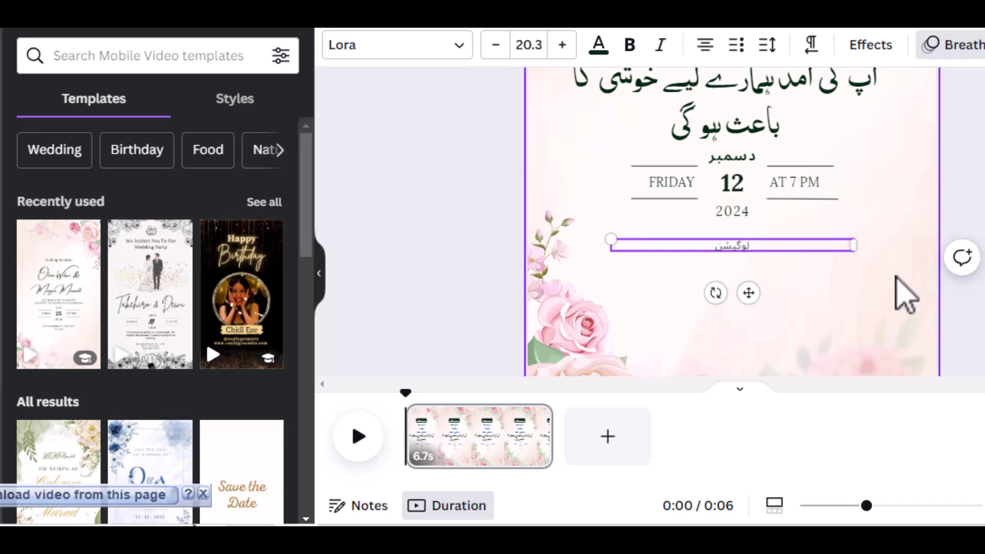
left_click(905, 295)
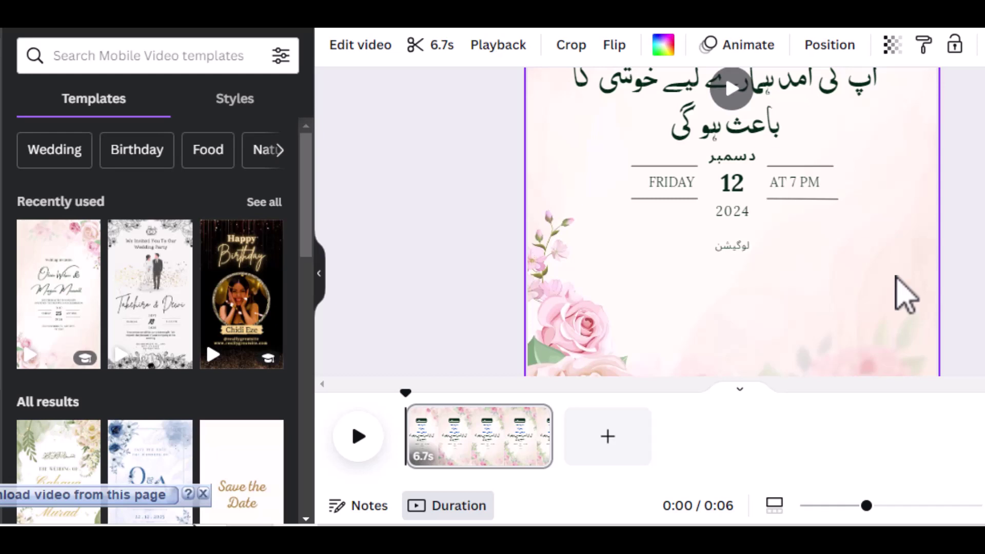
Delete the small location text box below the date and bring up the Text panel.
scroll(872, 307, "up", 2)
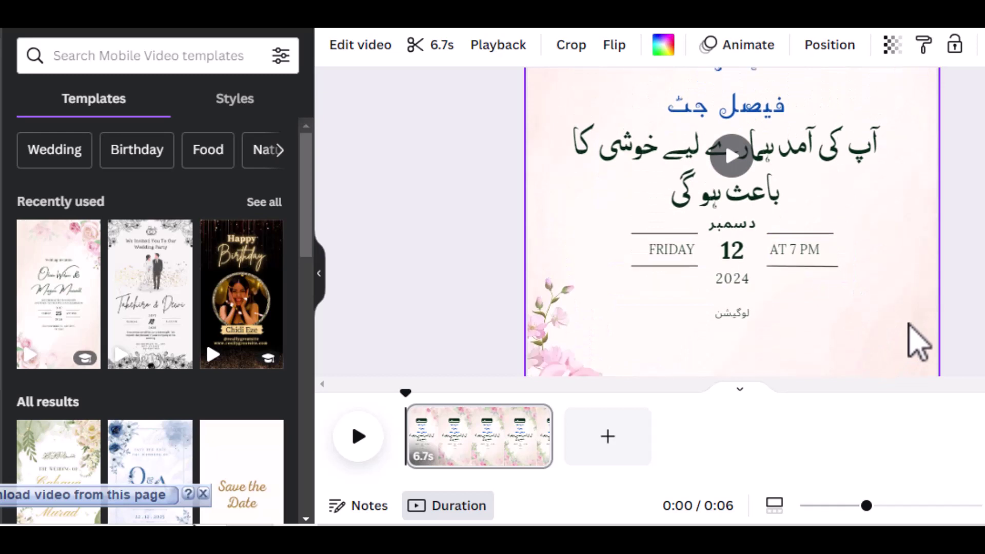
scroll(909, 324, "down", 2)
left_click(737, 244)
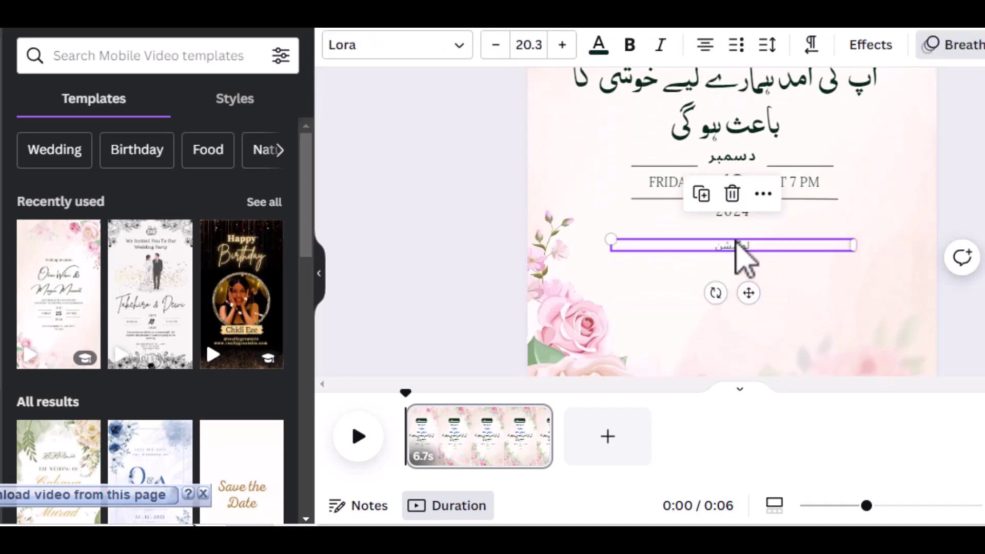
left_click(732, 193)
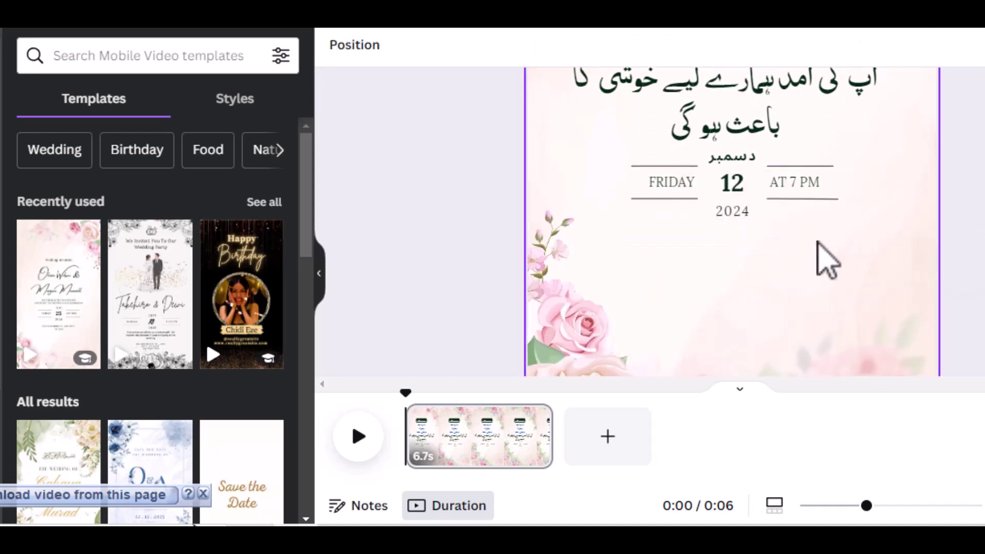
left_click(729, 246)
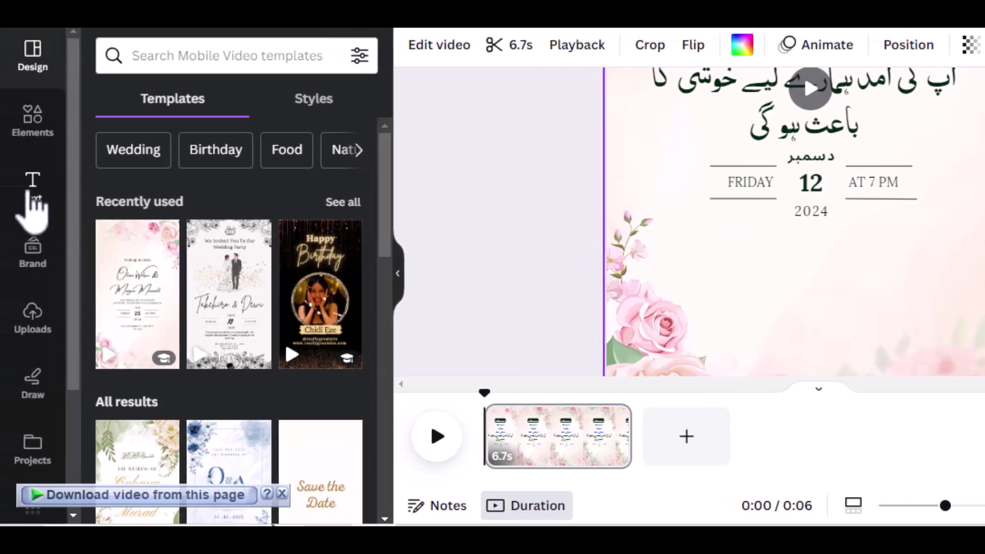
left_click(31, 197)
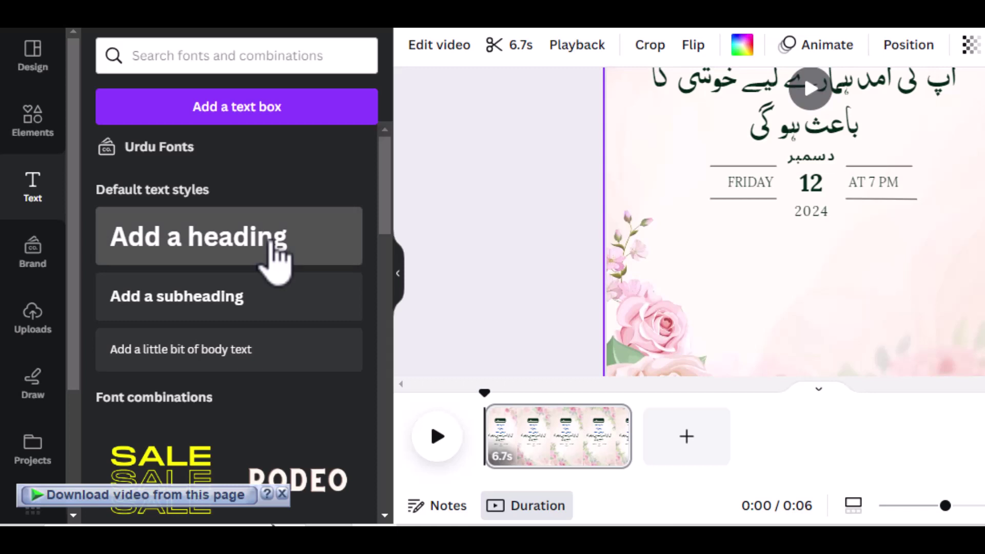
Add a heading below the 2024 year and change its text to 'لوکیشن', fixing the spelling.
left_click(270, 241)
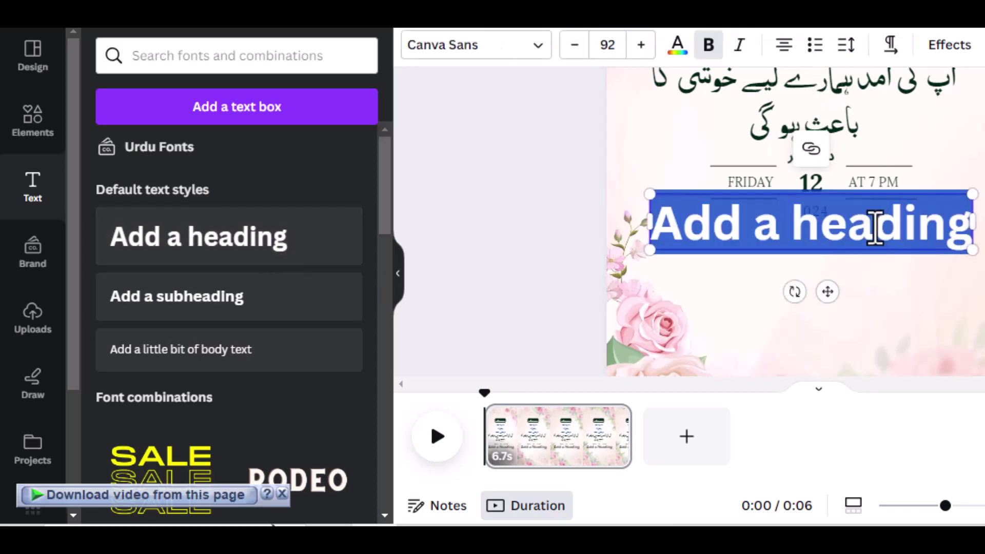
left_click(878, 259)
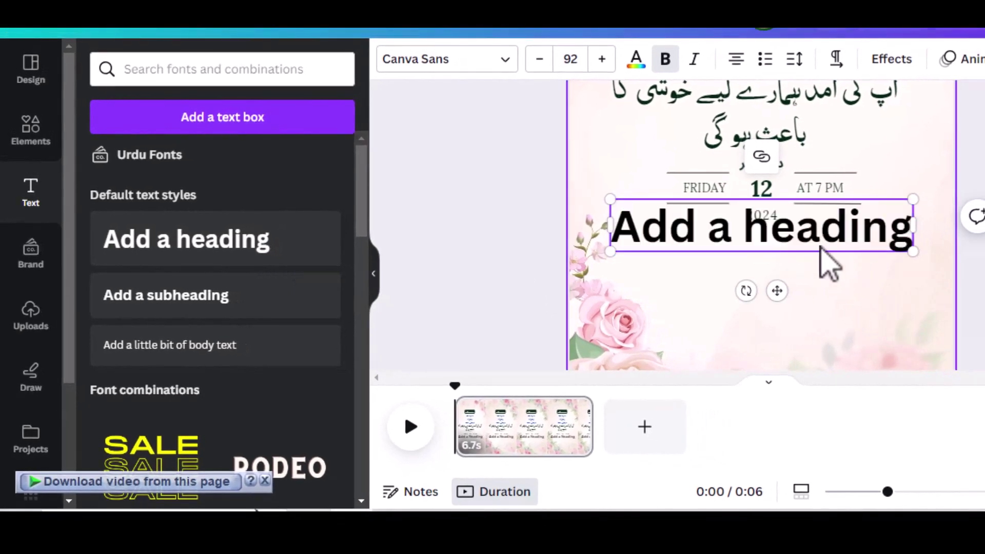
left_click_drag(810, 237, 811, 256)
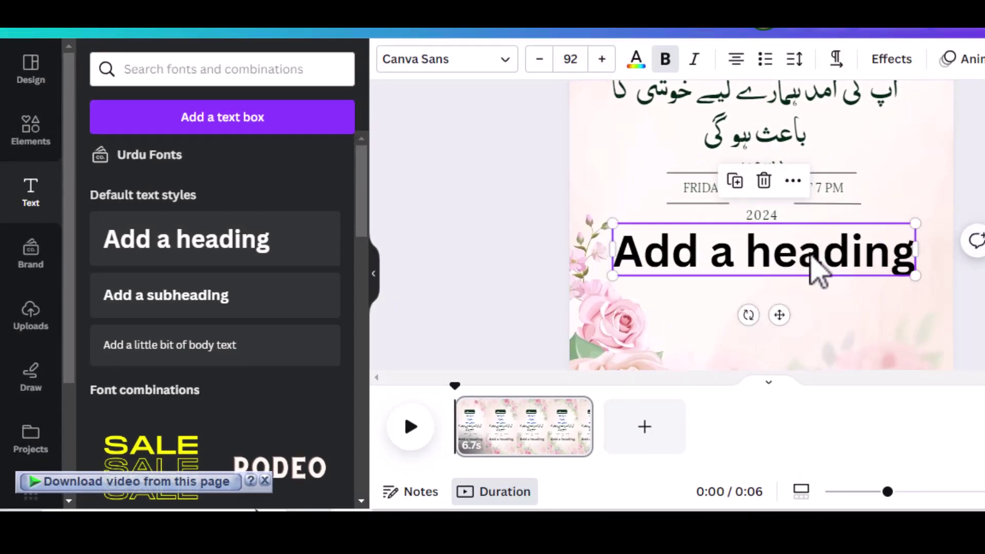
double_click(812, 255)
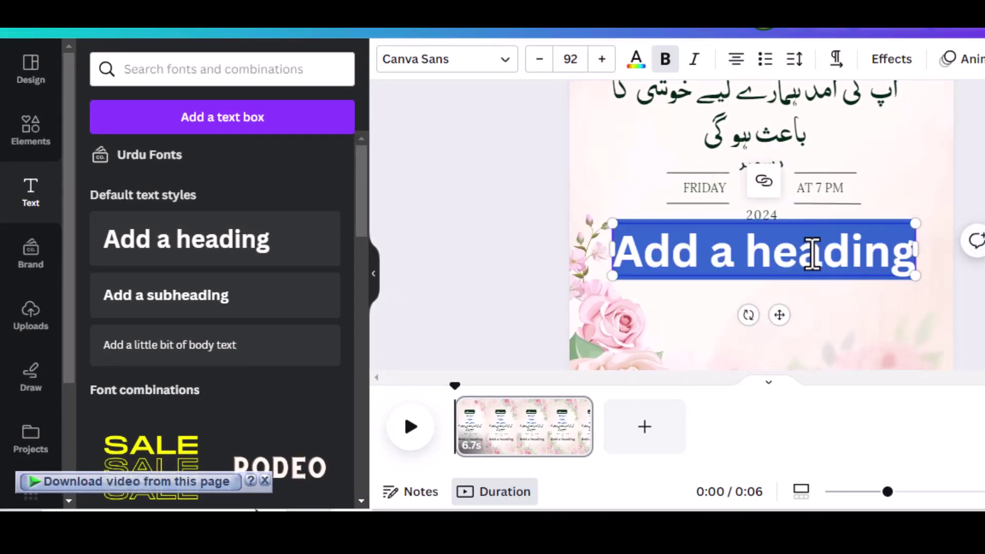
type("لوکشین")
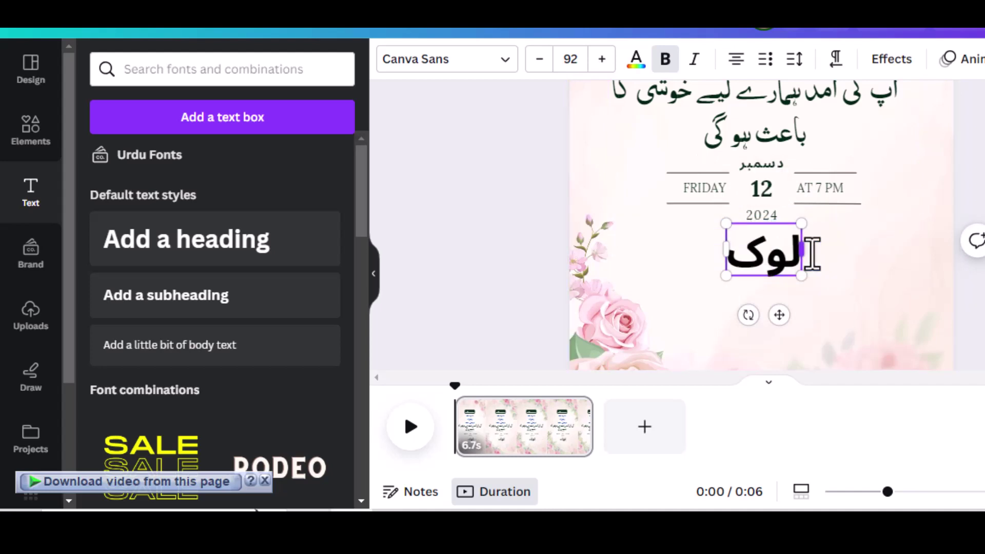
key("BackSpace")
key("BackSpace")
key("BackSpace")
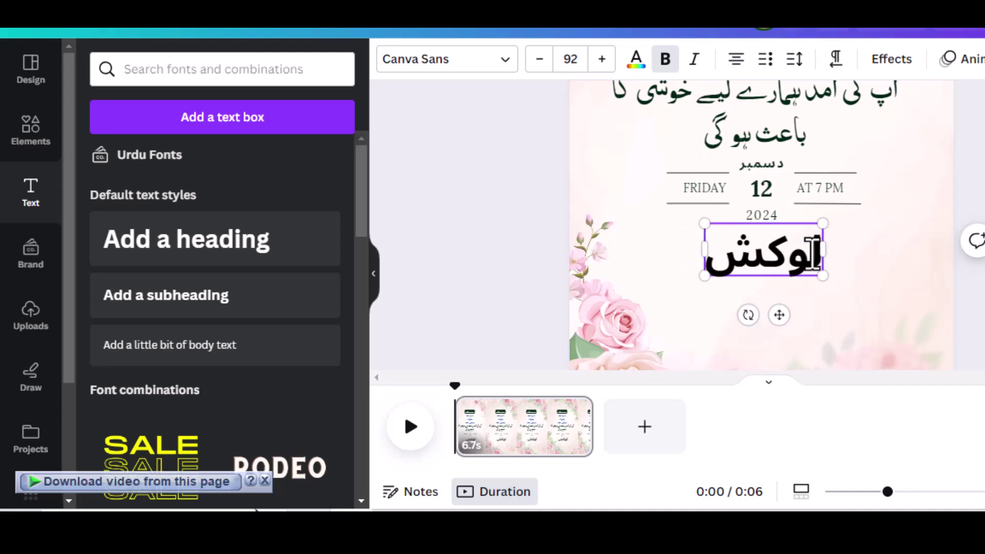
type("یشن")
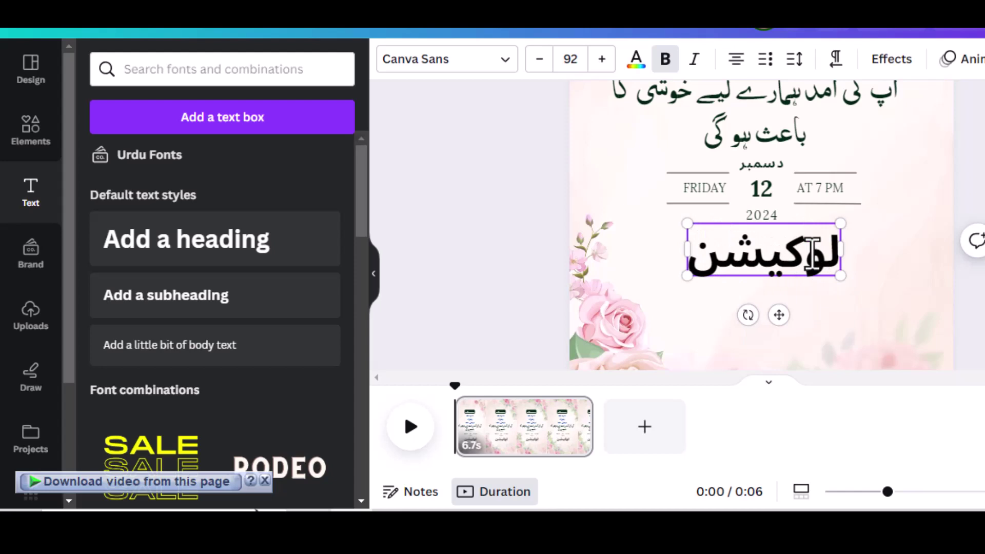
left_click(923, 296)
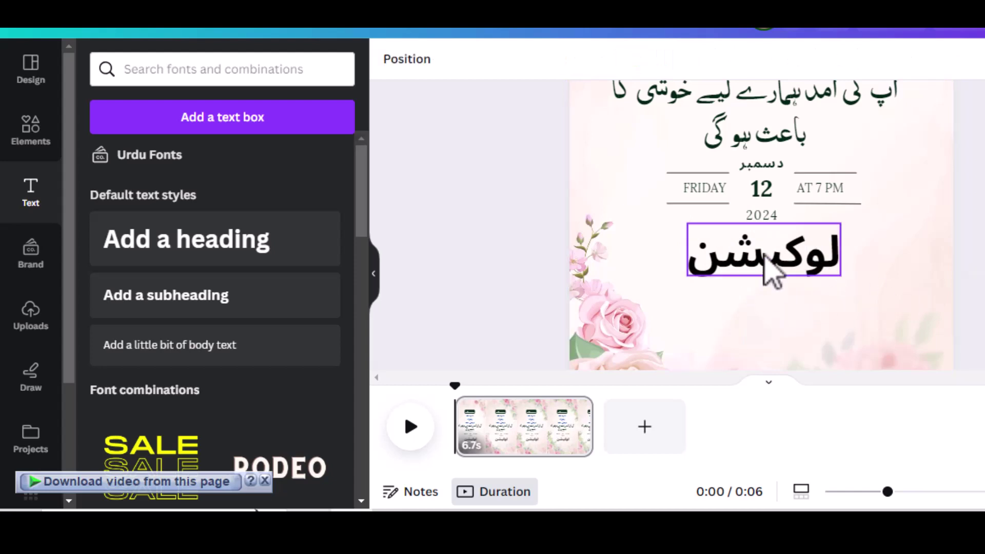
left_click_drag(764, 255, 764, 262)
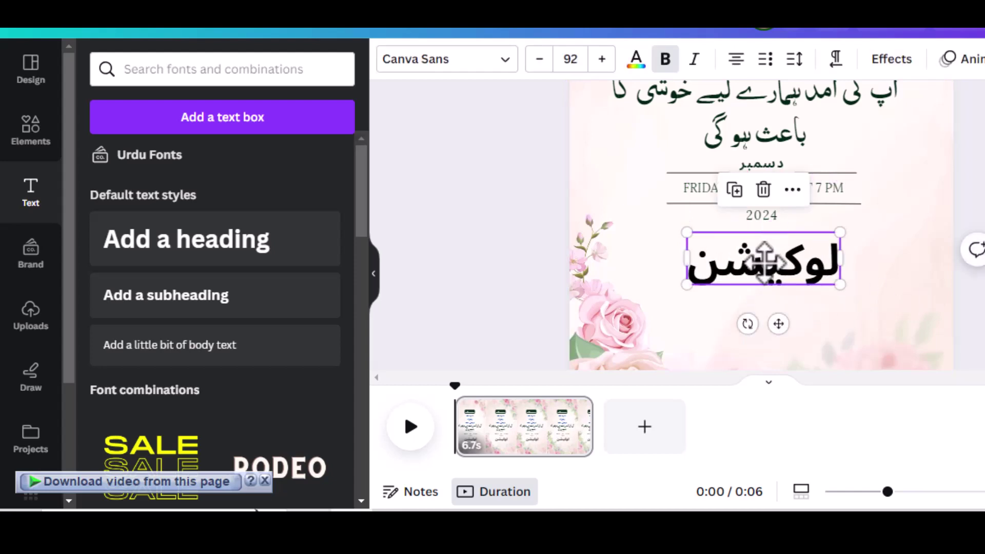
Set the لوکیشن heading's font to AA Sameer Mosan.
left_click(503, 66)
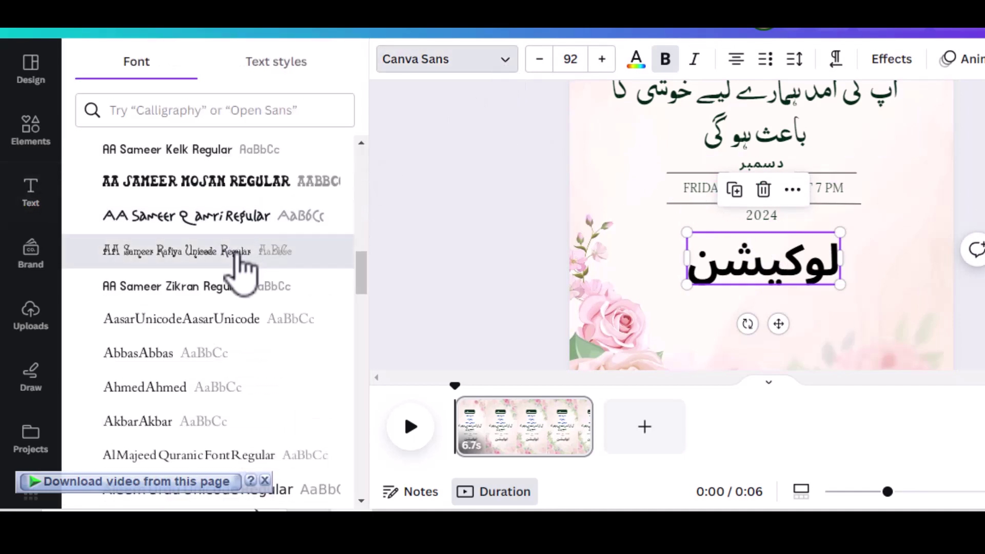
left_click(238, 264)
left_click(215, 183)
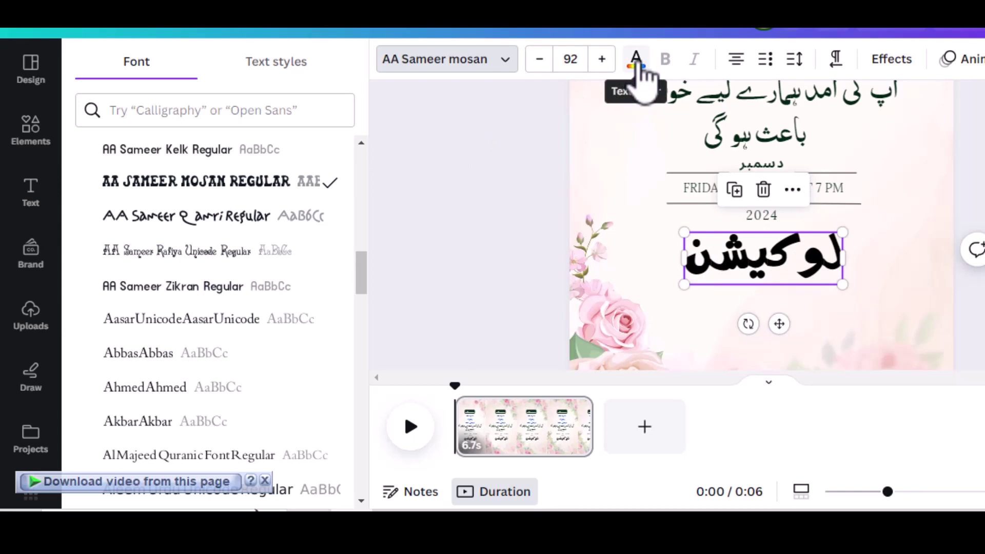
Color the لوکیشن heading Bright red #ff3131.
left_click(636, 60)
scroll(185, 308, "down", 2)
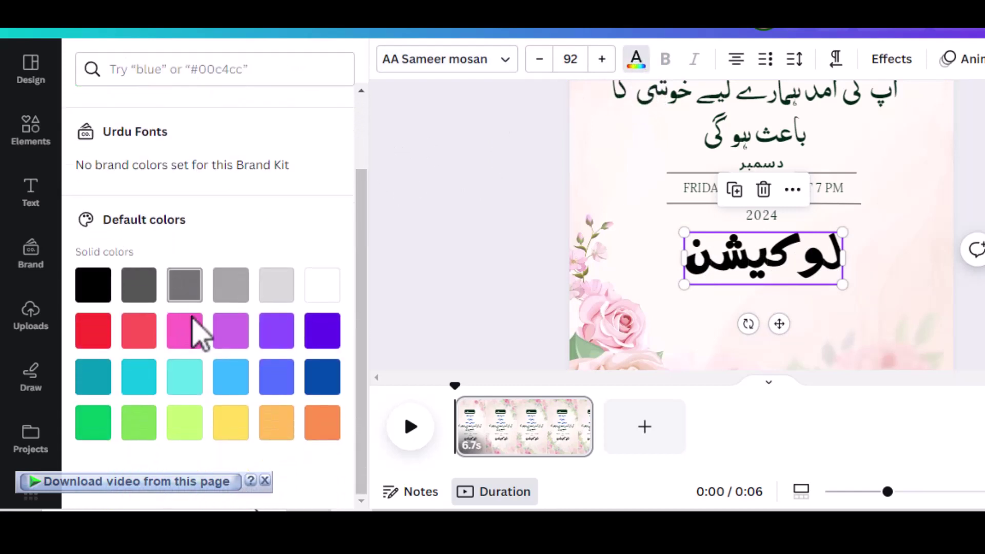
left_click(92, 328)
key("Escape")
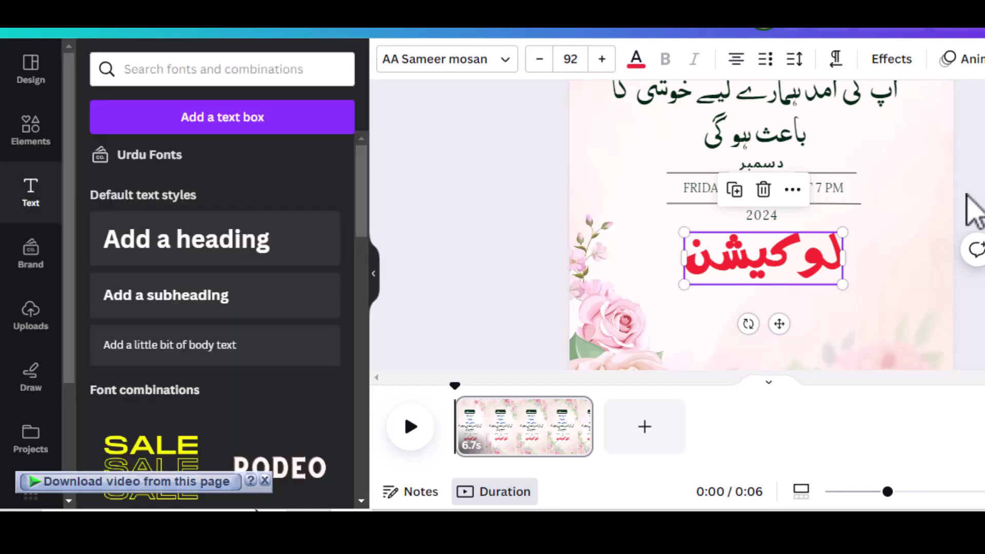
left_click(918, 259)
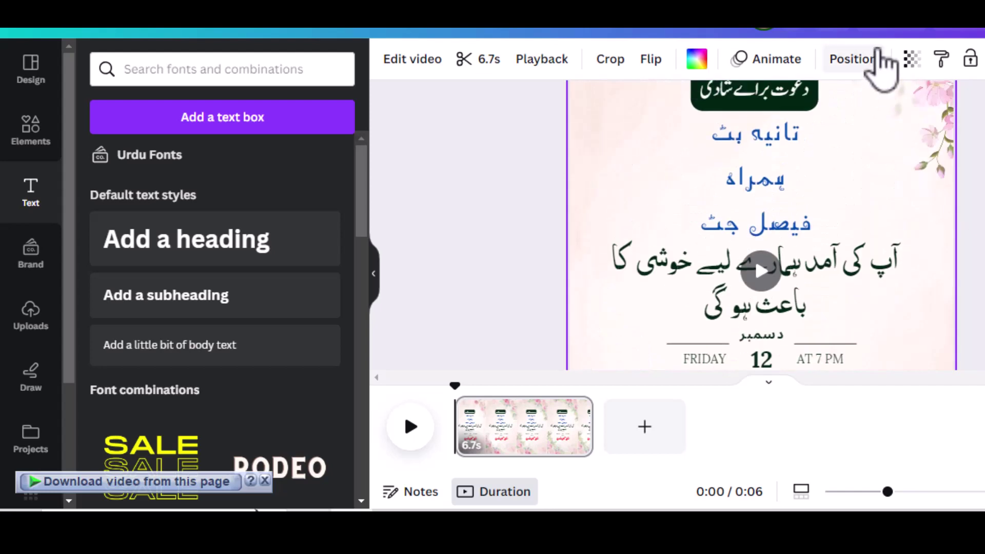
left_click(892, 34)
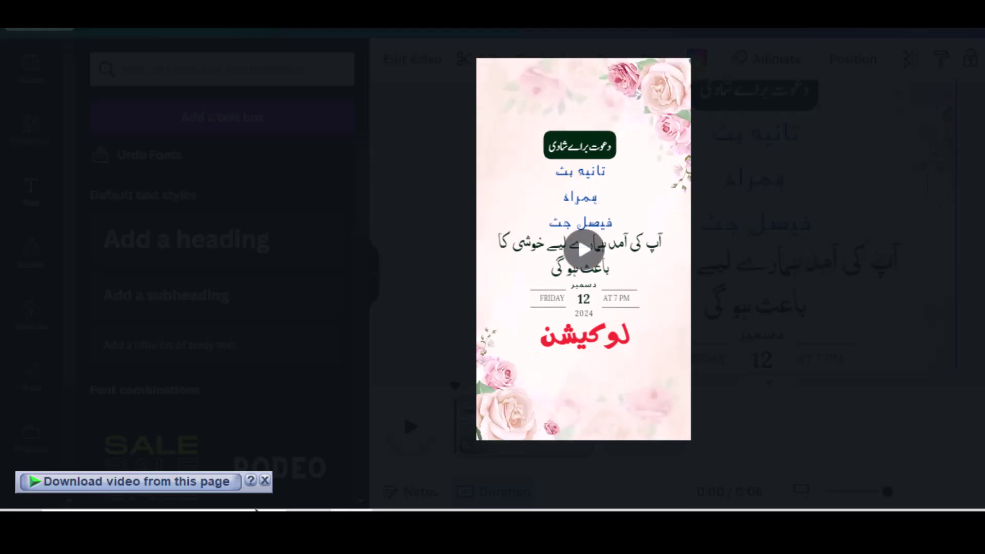
left_click(755, 257)
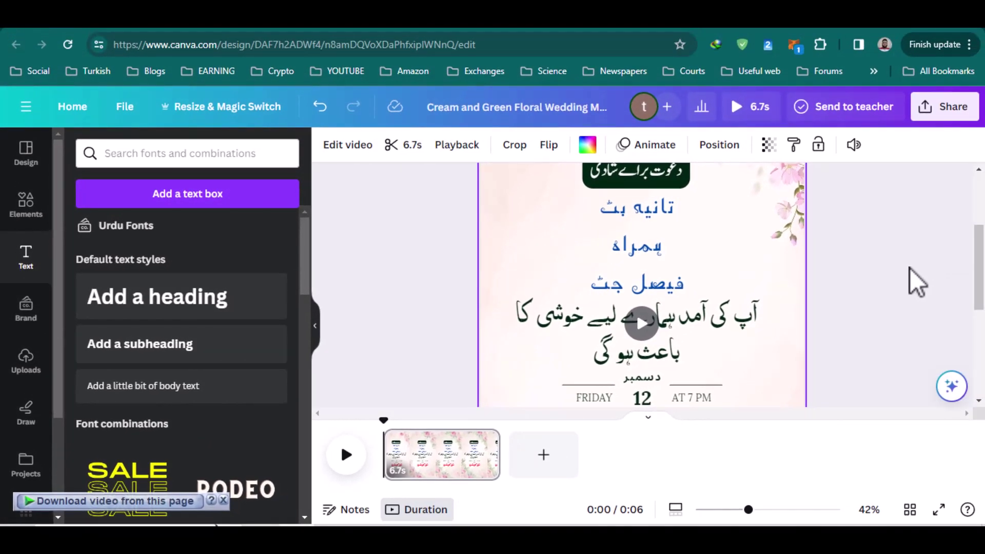
scroll(913, 288, "down", 3)
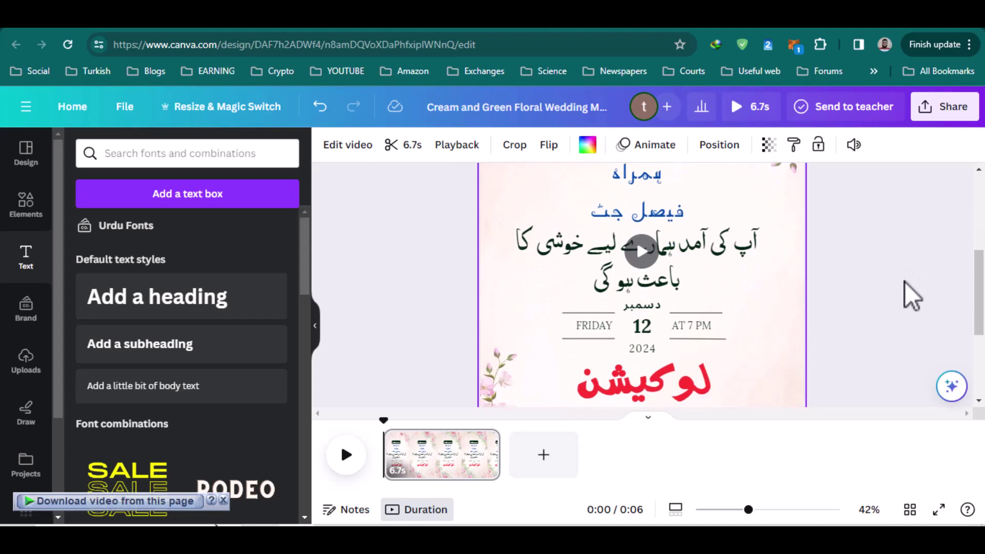
scroll(912, 296, "down", 1)
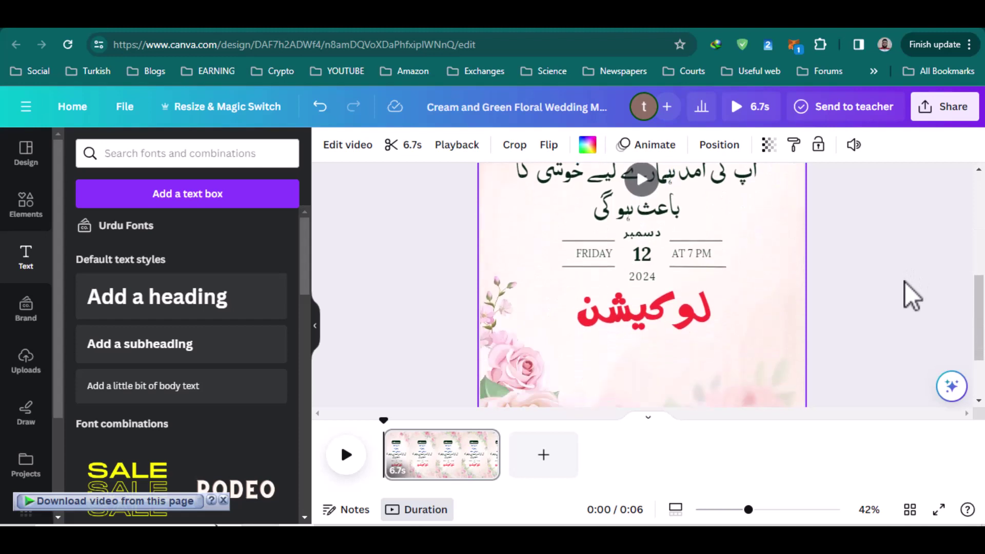